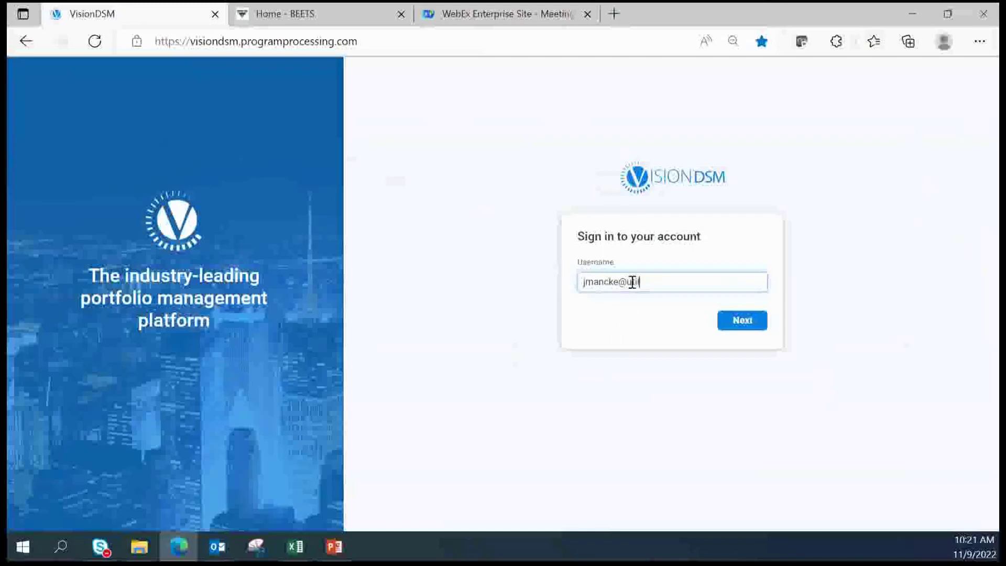
# Enter the account password and sign in to load the BEETS budget overview
pyautogui.press('Return')
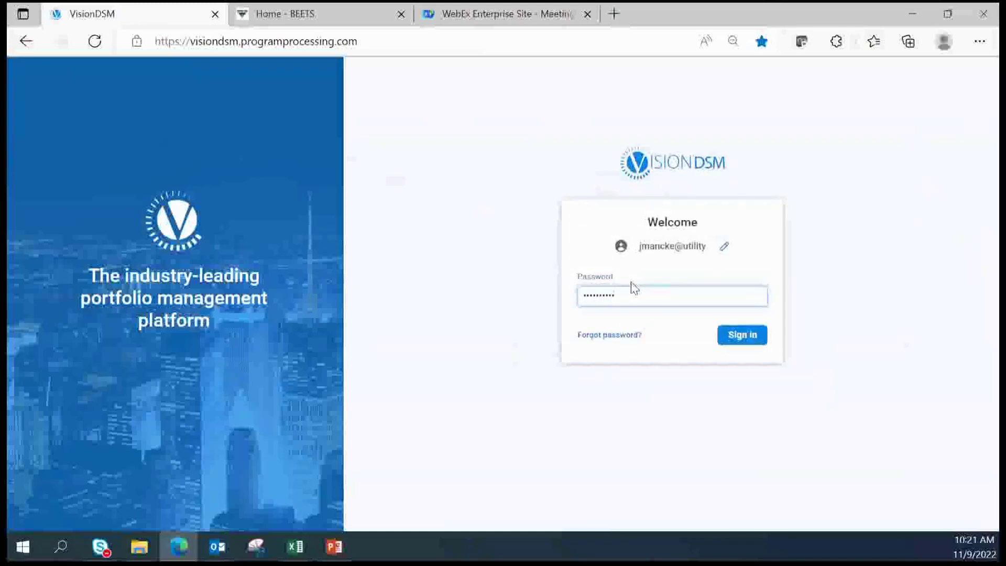
pyautogui.press('Return')
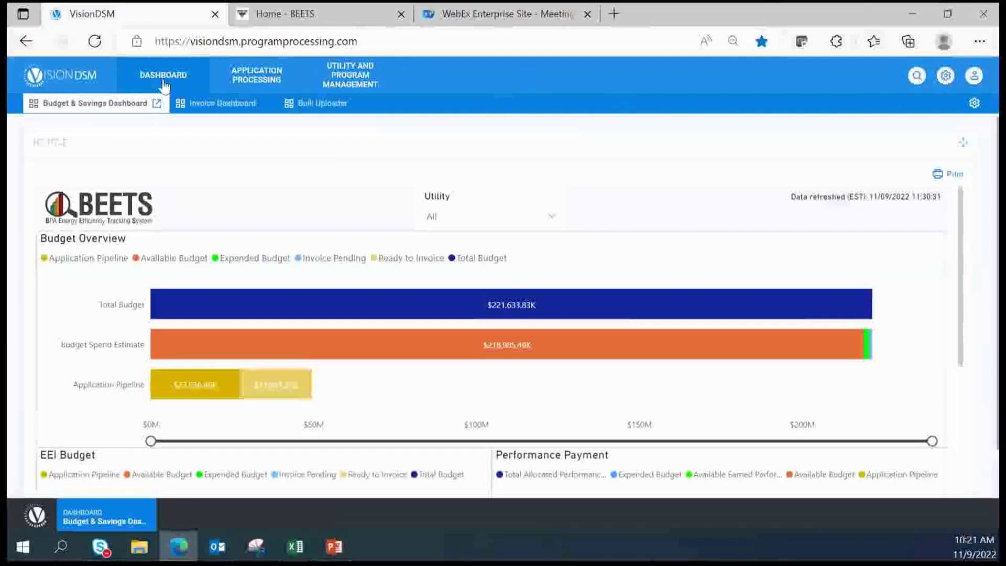
pyautogui.click(316, 105)
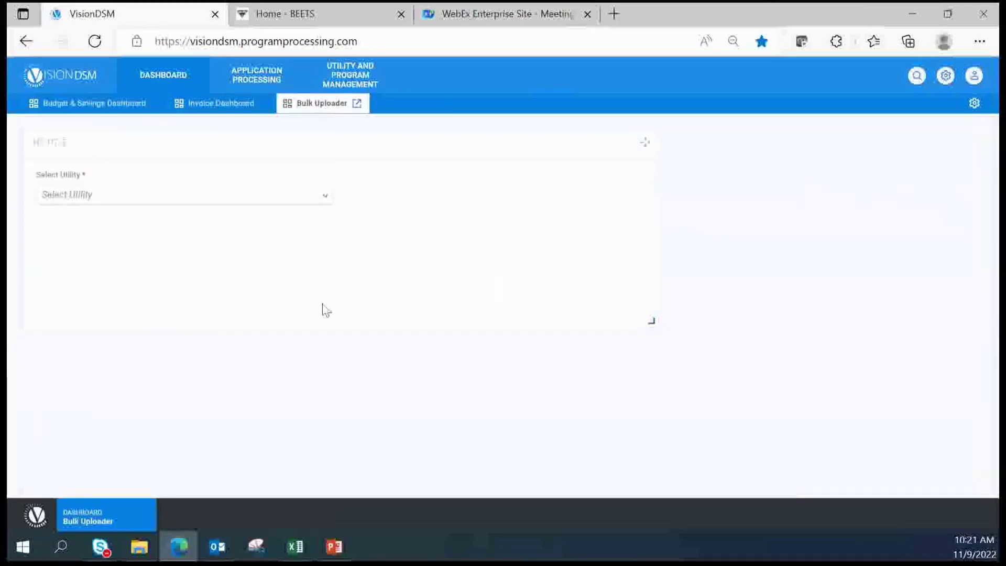
pyautogui.click(272, 82)
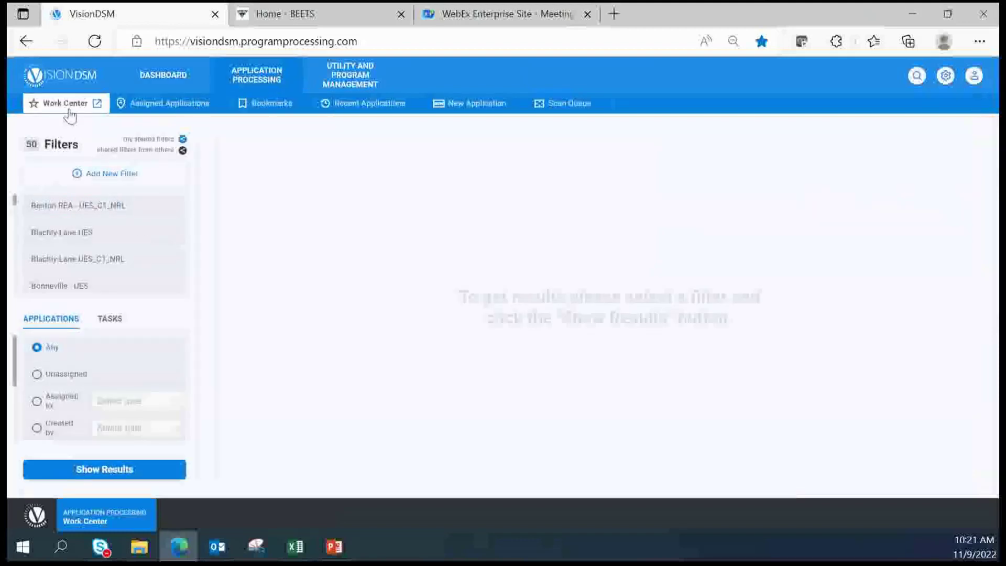
pyautogui.click(376, 80)
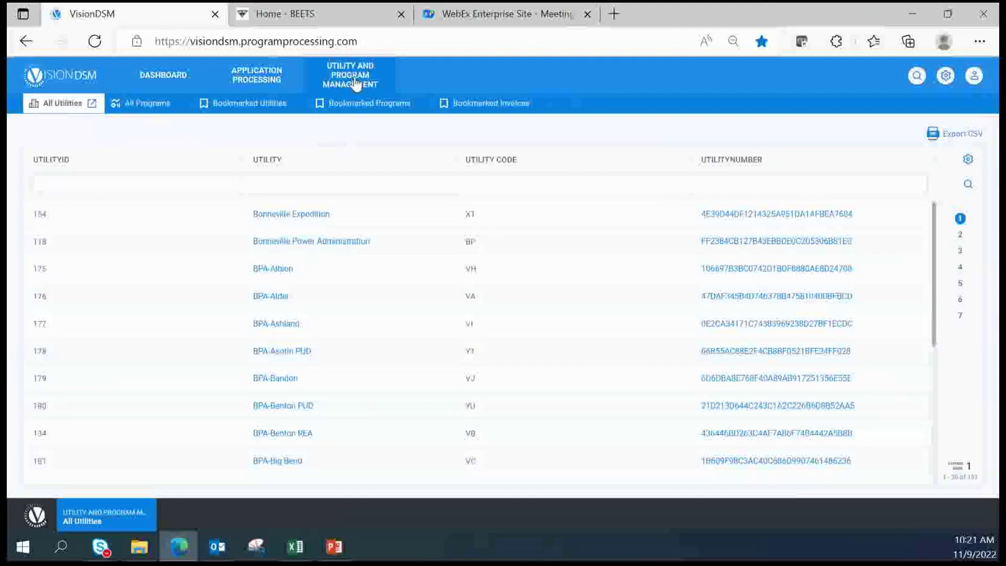
pyautogui.click(152, 81)
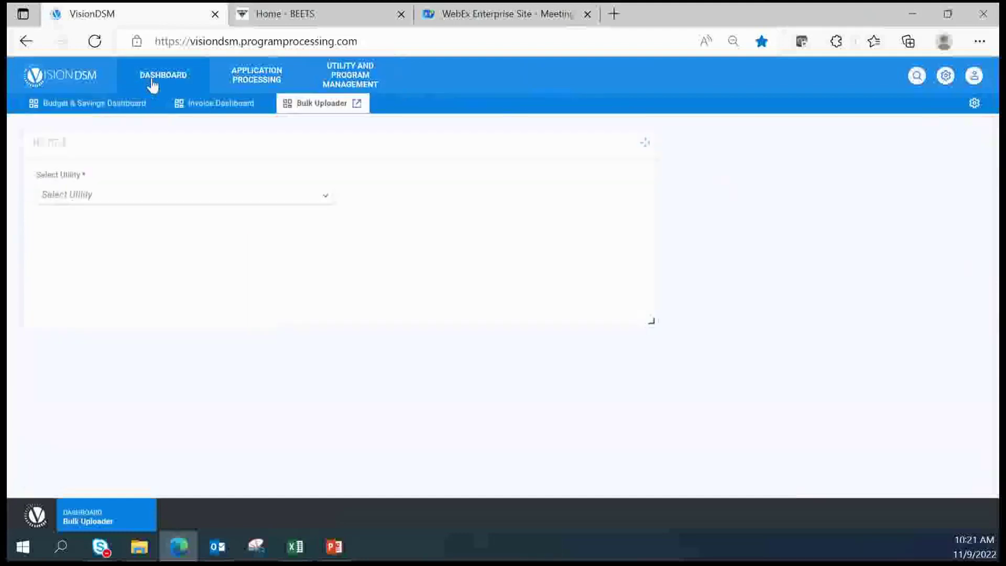
pyautogui.click(114, 107)
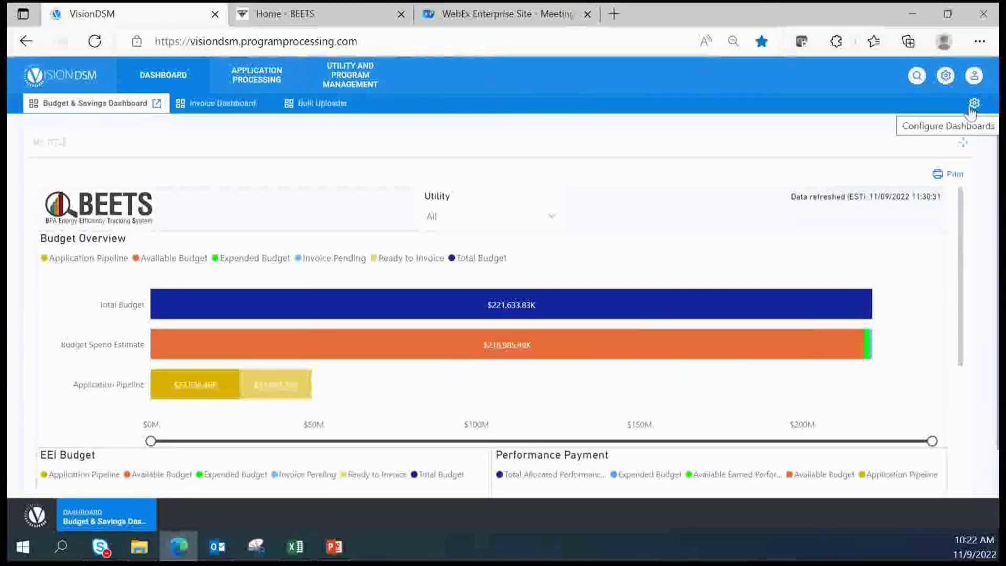
# Toggle off the Budget & Savings, Invoice and Bulk Uploader dashboards in Configure Dashboards
pyautogui.click(973, 105)
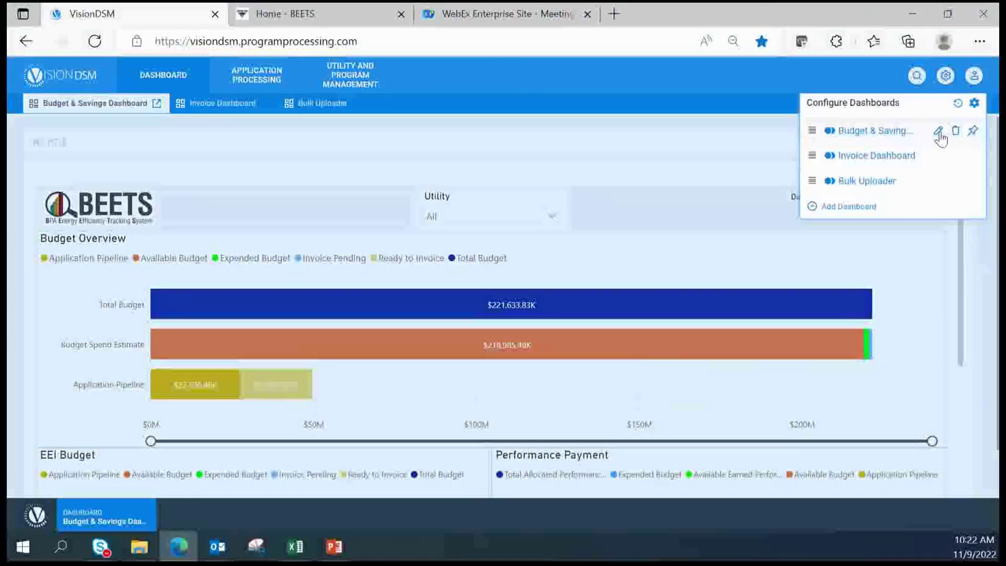
pyautogui.click(829, 130)
pyautogui.click(829, 156)
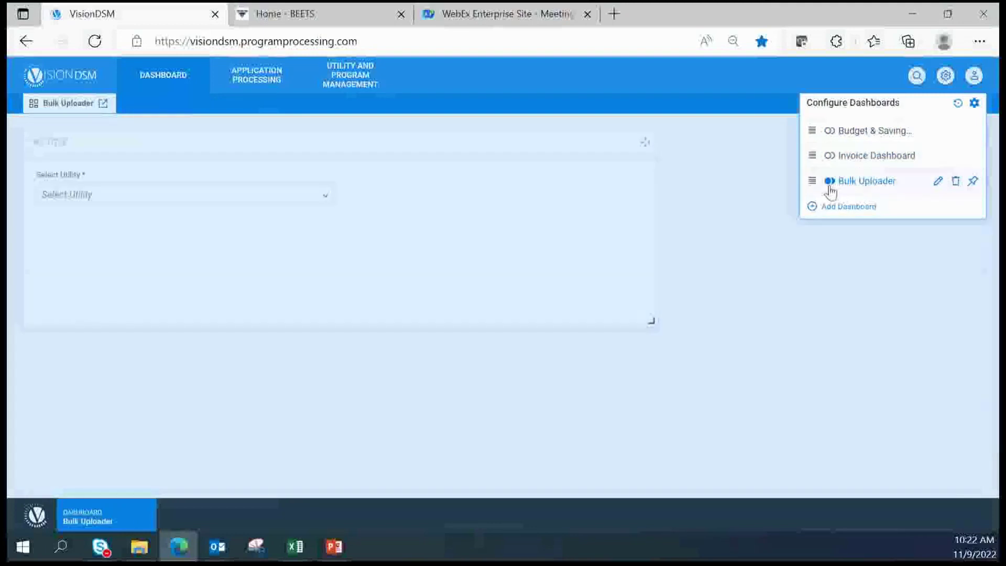
pyautogui.click(830, 181)
pyautogui.click(721, 90)
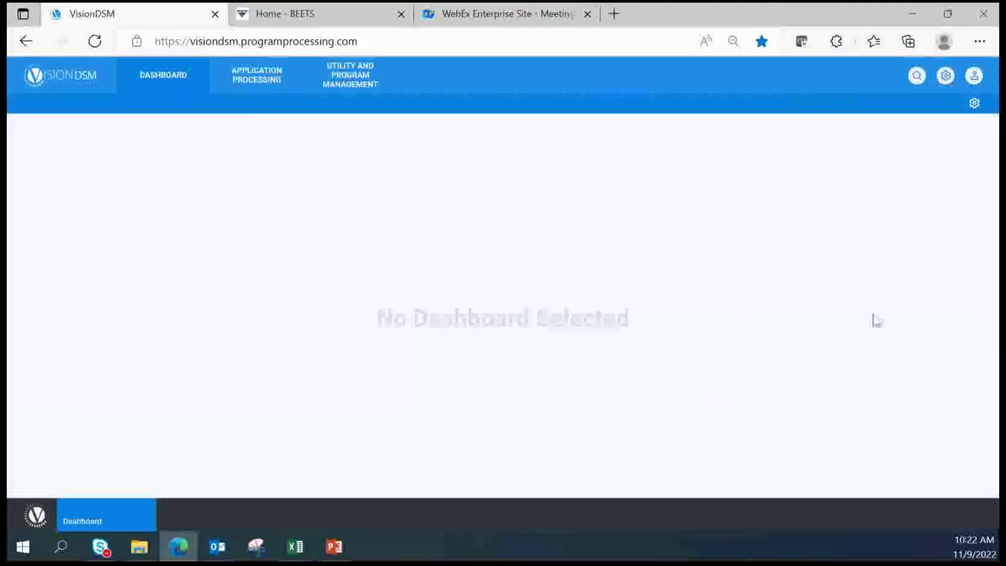
# Turn the Budget & Savings Dashboard back on and open its settings
pyautogui.click(974, 105)
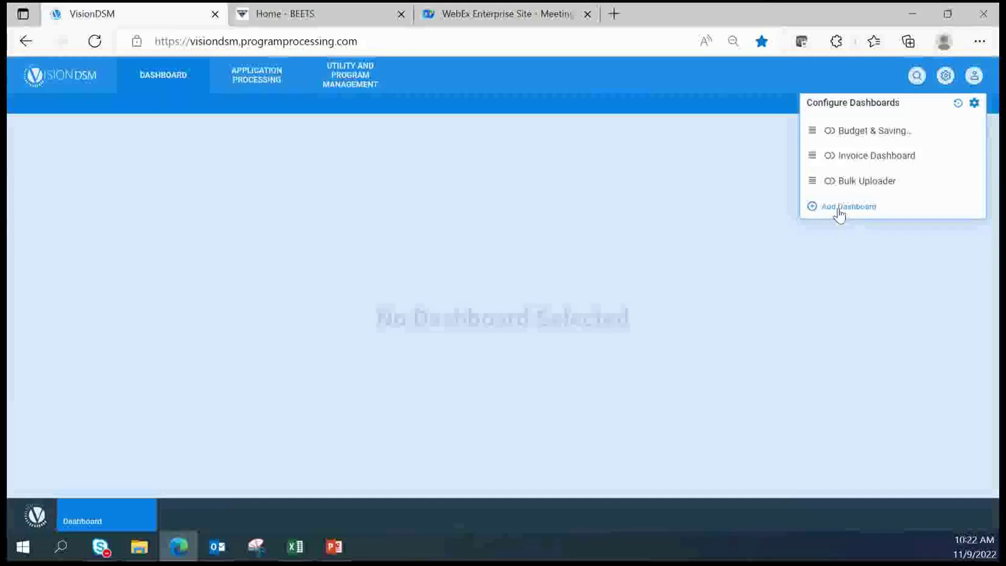
pyautogui.click(830, 131)
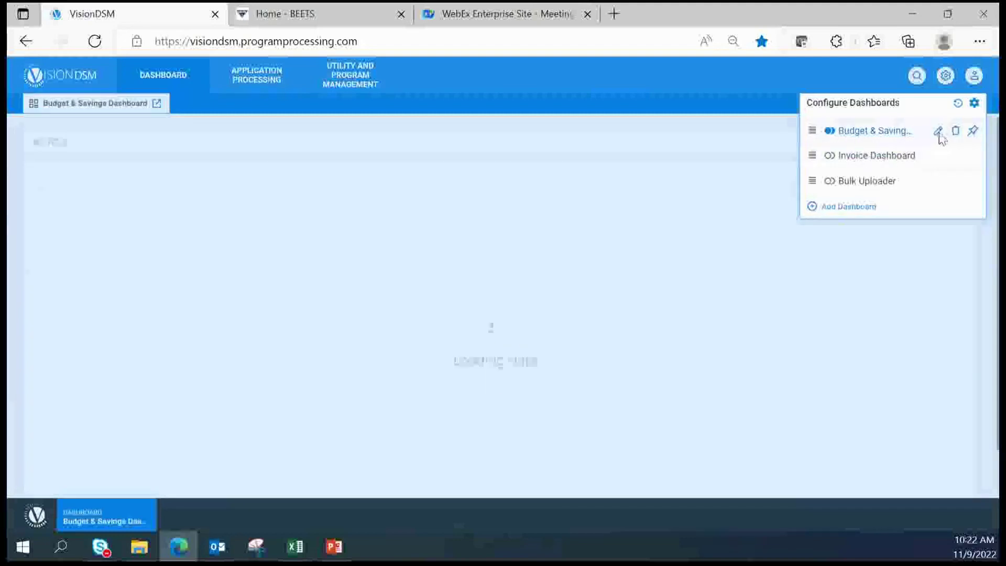
pyautogui.click(937, 132)
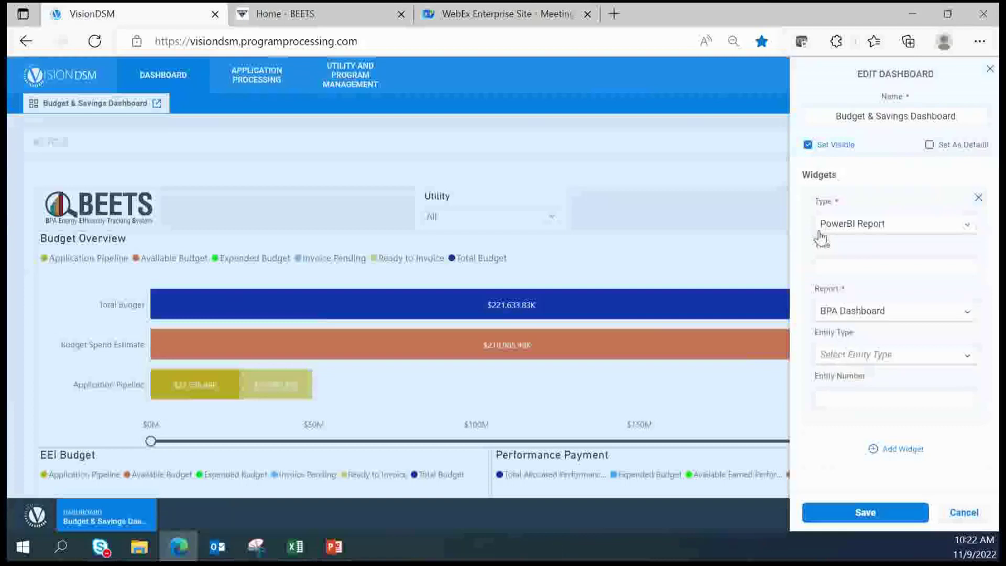
# Save Budget & Savings as a PowerBI Report on BPA Dashboard, then re-enable the Invoice Dashboard
pyautogui.click(893, 234)
pyautogui.click(891, 233)
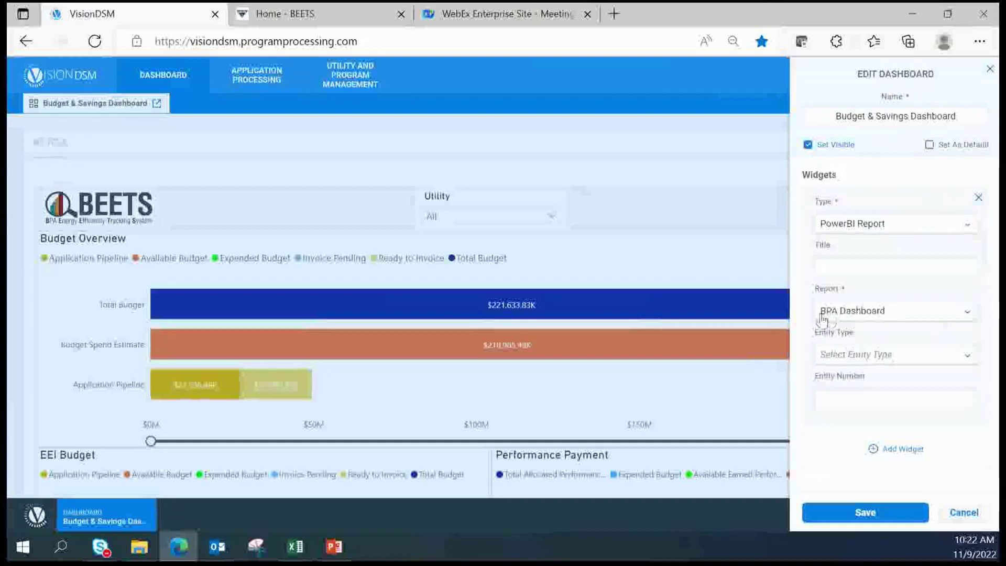
pyautogui.click(873, 314)
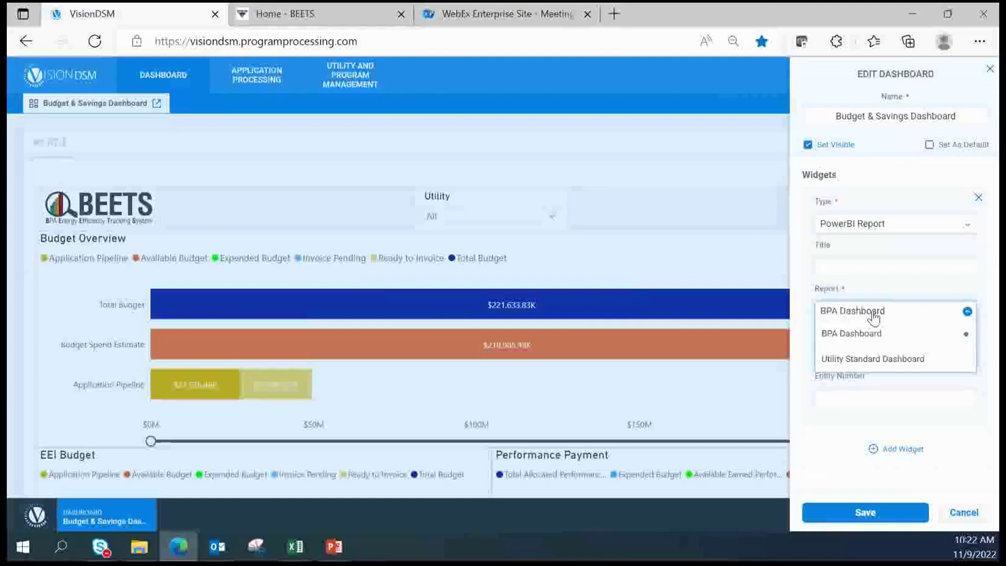
pyautogui.click(800, 317)
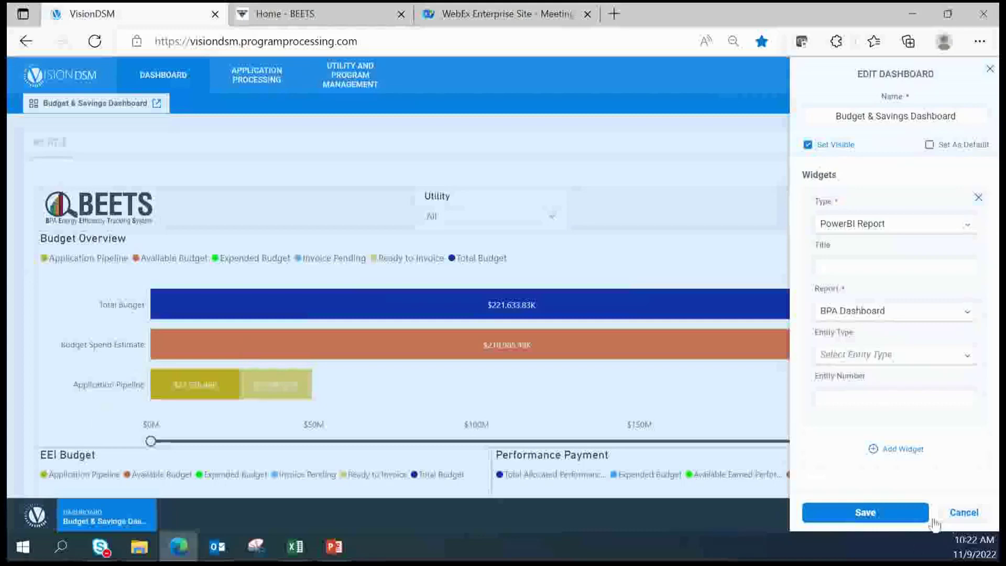
pyautogui.click(875, 514)
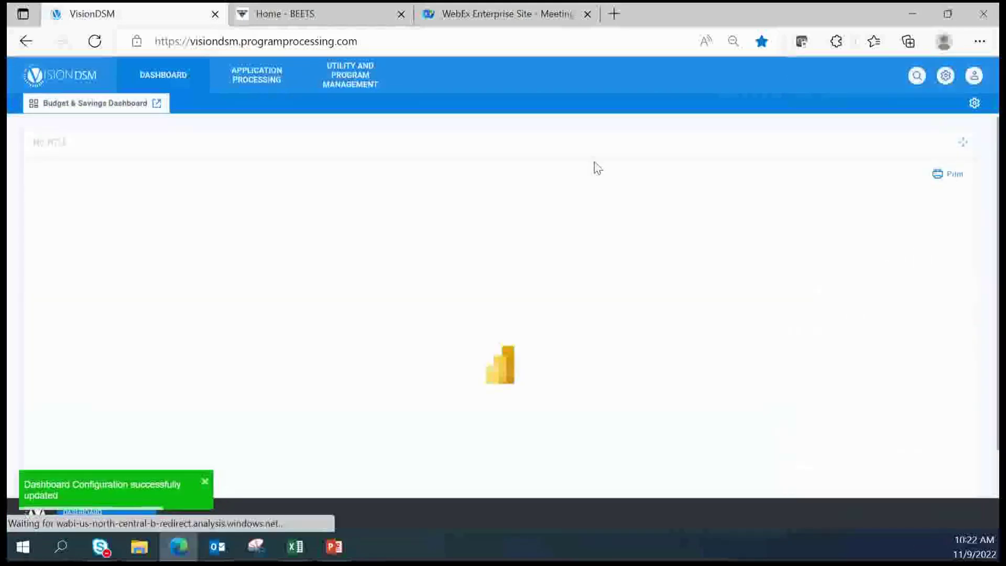
pyautogui.click(973, 102)
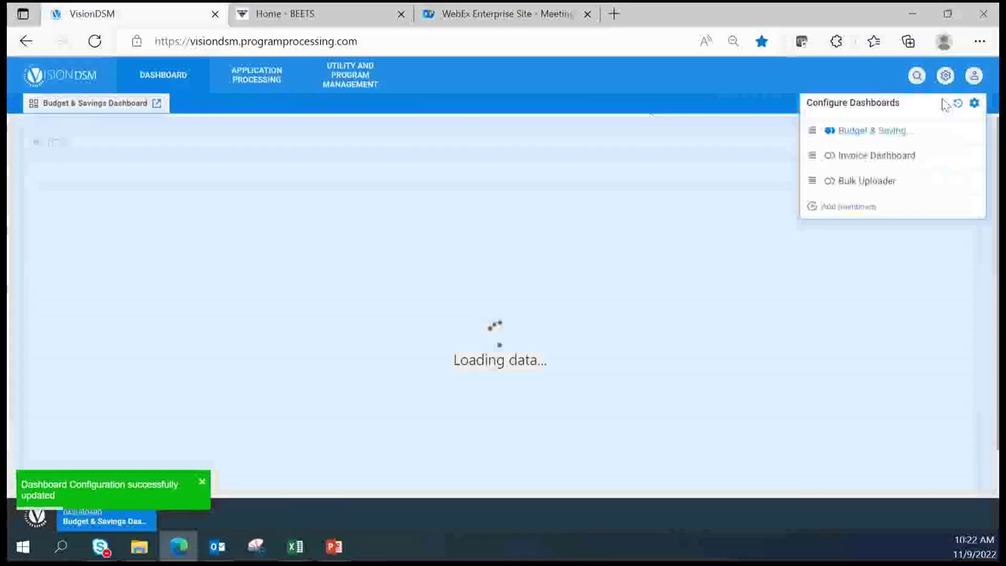
pyautogui.click(829, 156)
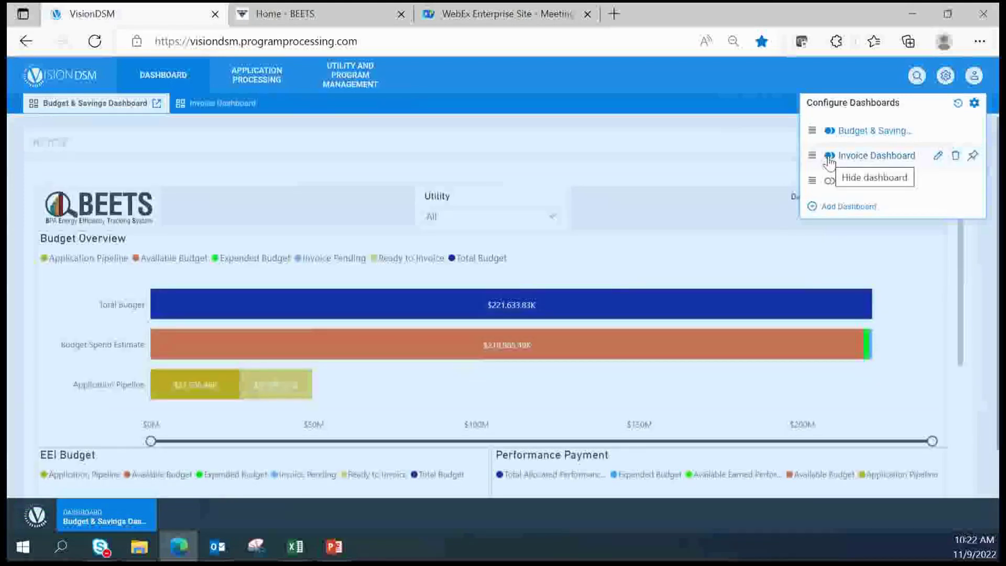
# Save the Invoice Dashboard widget with Paginated Report as its type
pyautogui.click(939, 156)
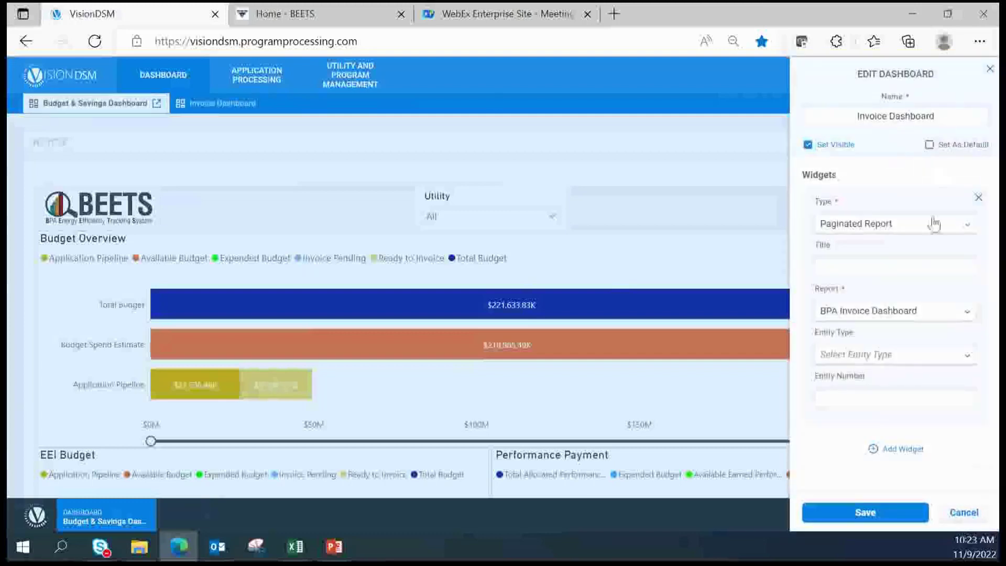
pyautogui.click(904, 231)
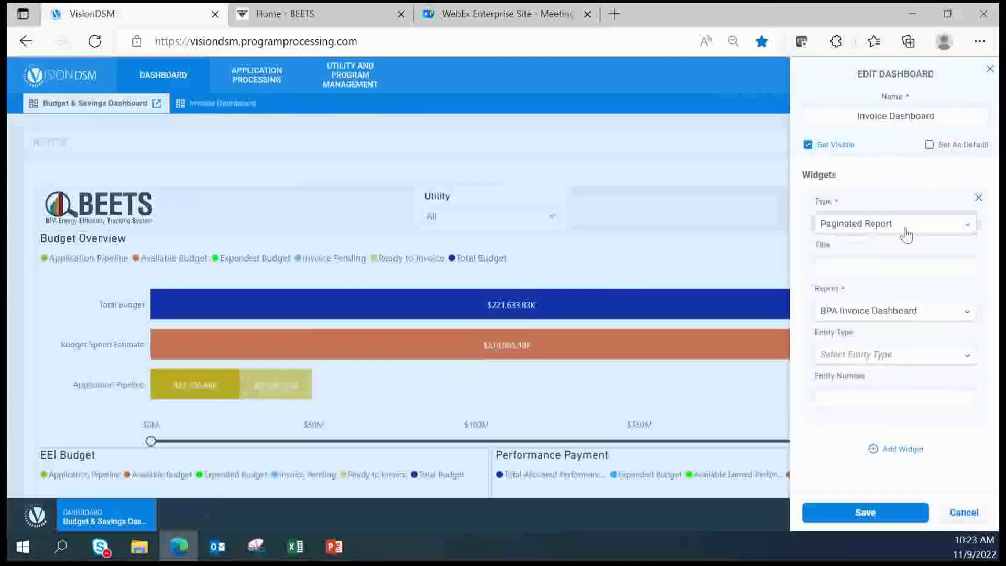
pyautogui.click(905, 233)
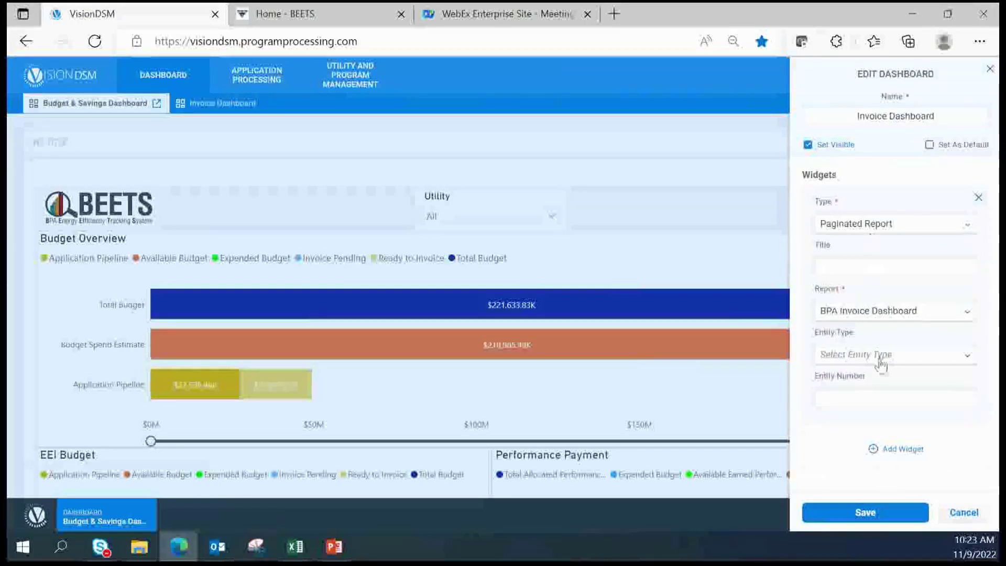
pyautogui.click(897, 518)
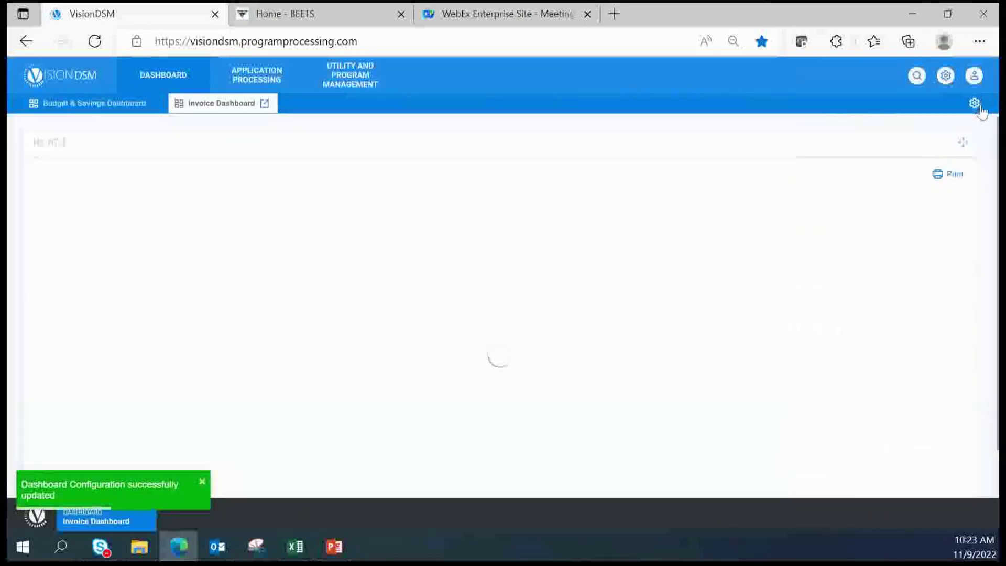
pyautogui.click(974, 104)
# Re-enable and open Bulk Uploader, then scroll Budget & Savings down to the Budget Breakout table
pyautogui.click(829, 181)
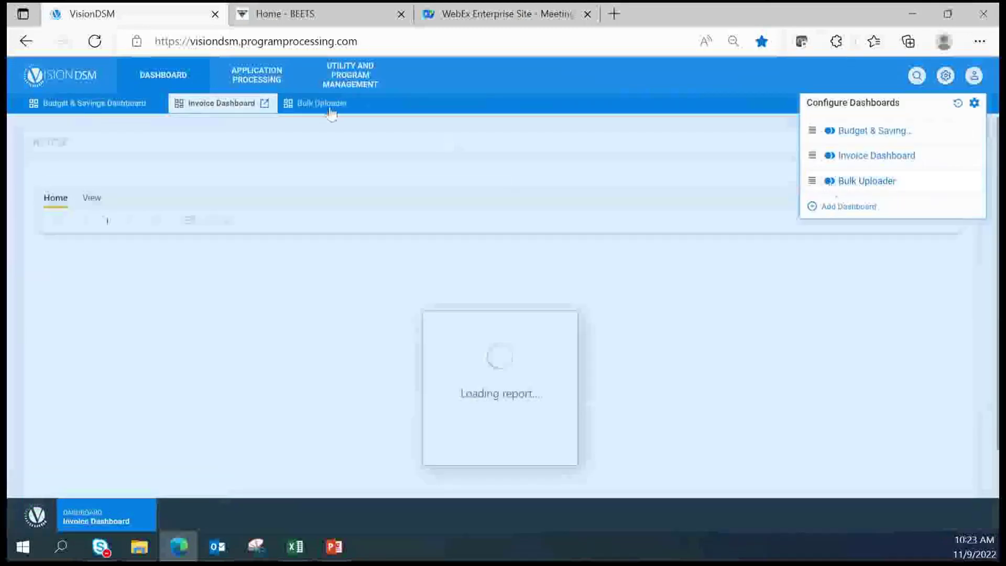
pyautogui.click(327, 106)
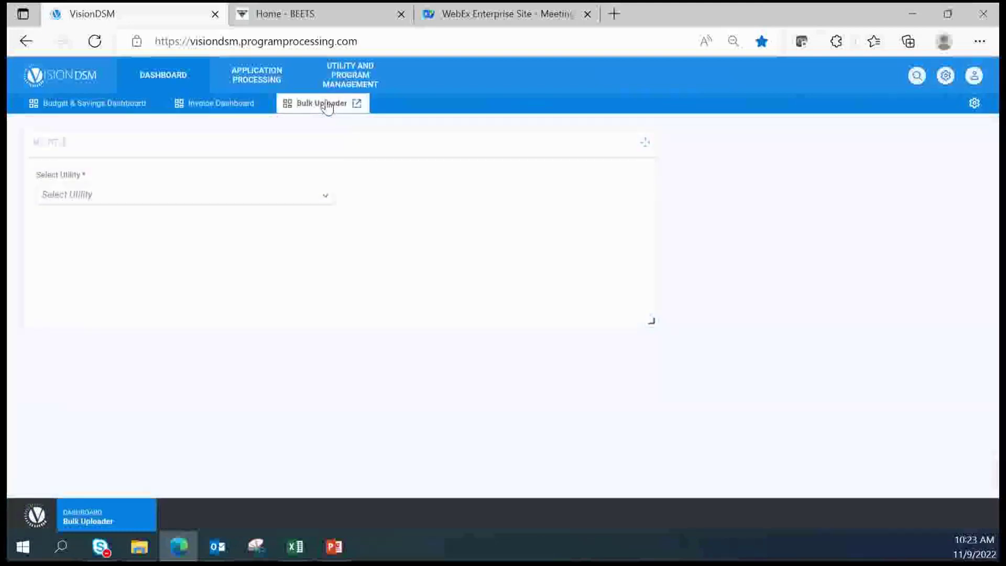
pyautogui.click(61, 111)
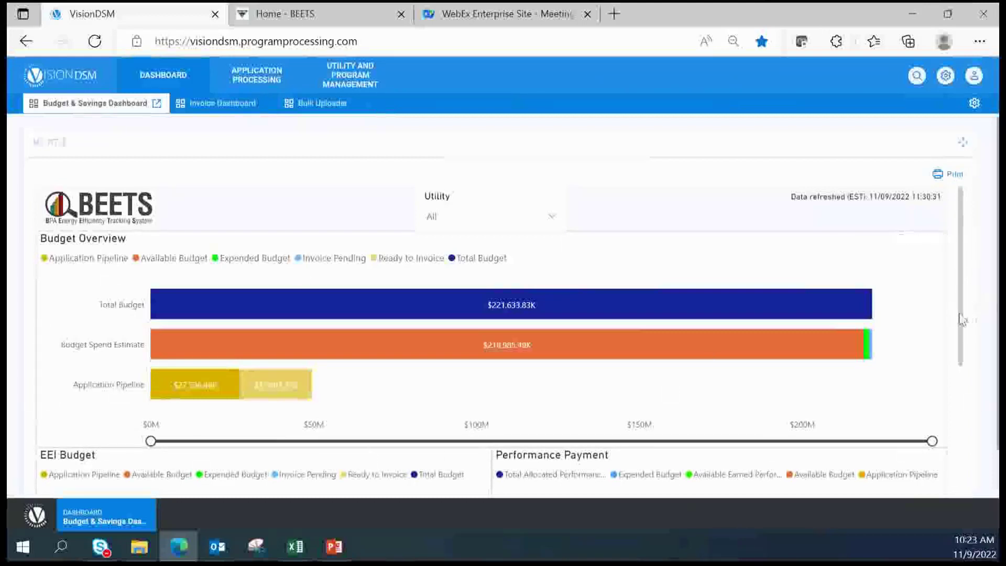
pyautogui.scroll(-1, 972, 335)
pyautogui.scroll(-3, 975, 381)
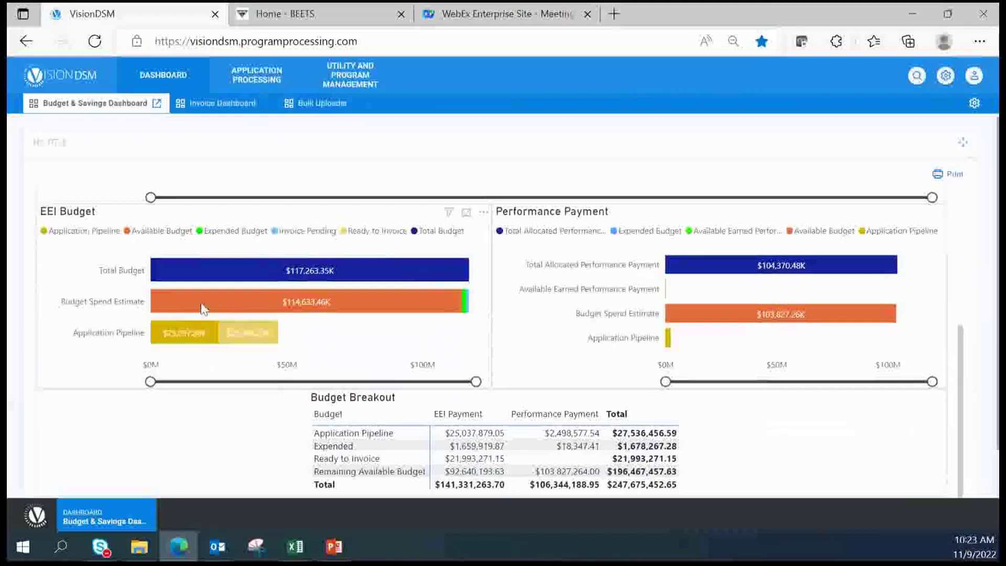
pyautogui.moveTo(212, 308)
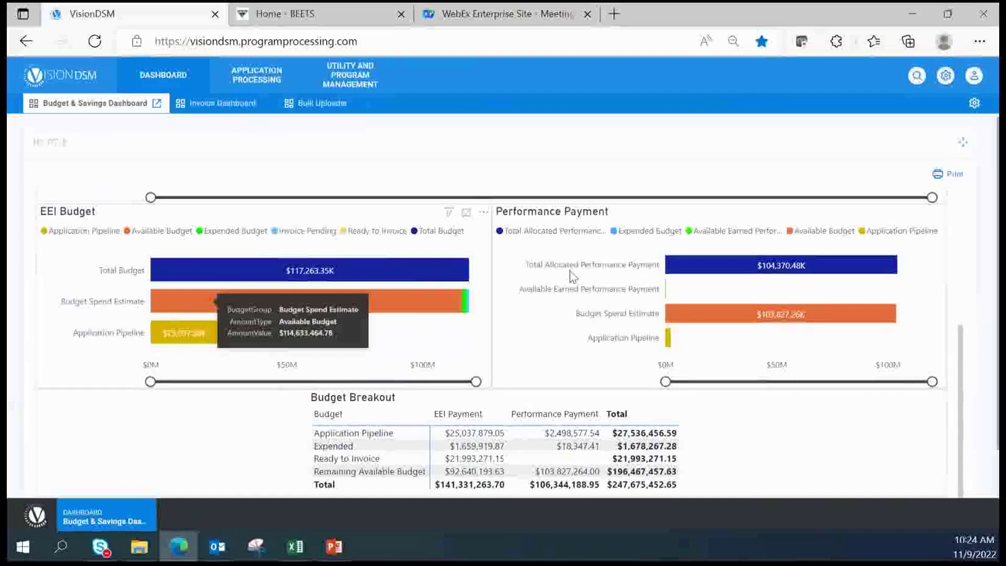
pyautogui.scroll(5, 573, 277)
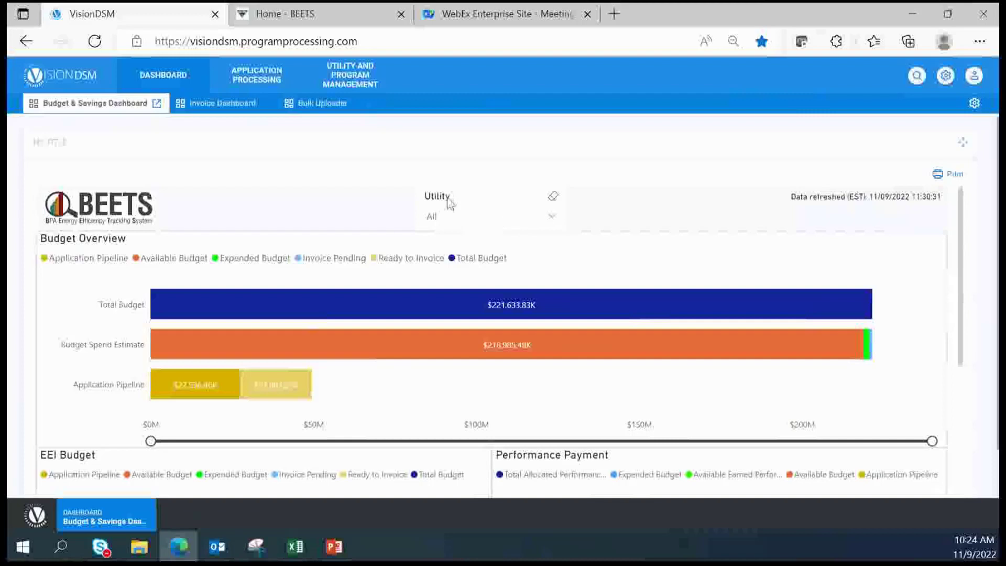
pyautogui.click(450, 226)
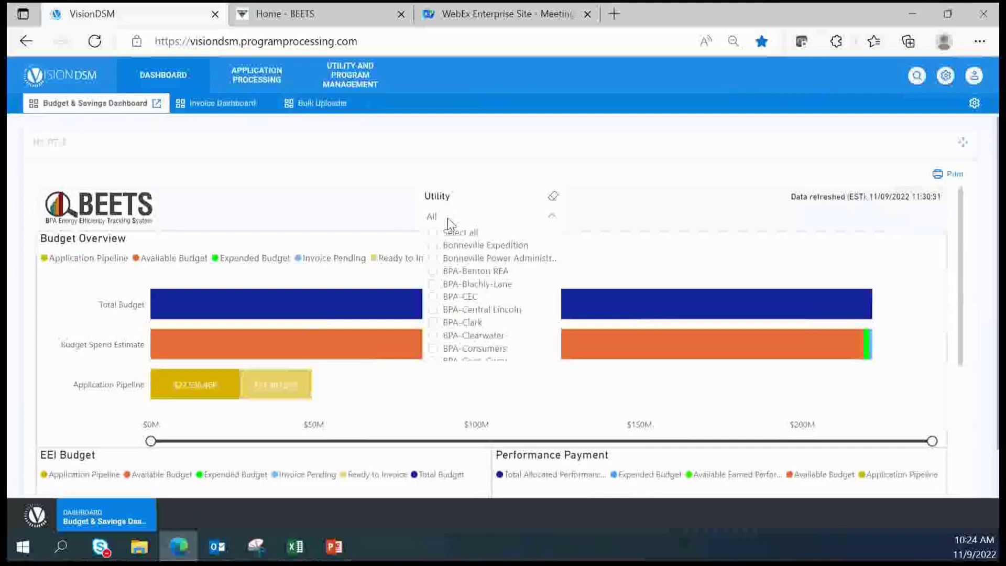
pyautogui.click(449, 223)
pyautogui.scroll(-3, 412, 383)
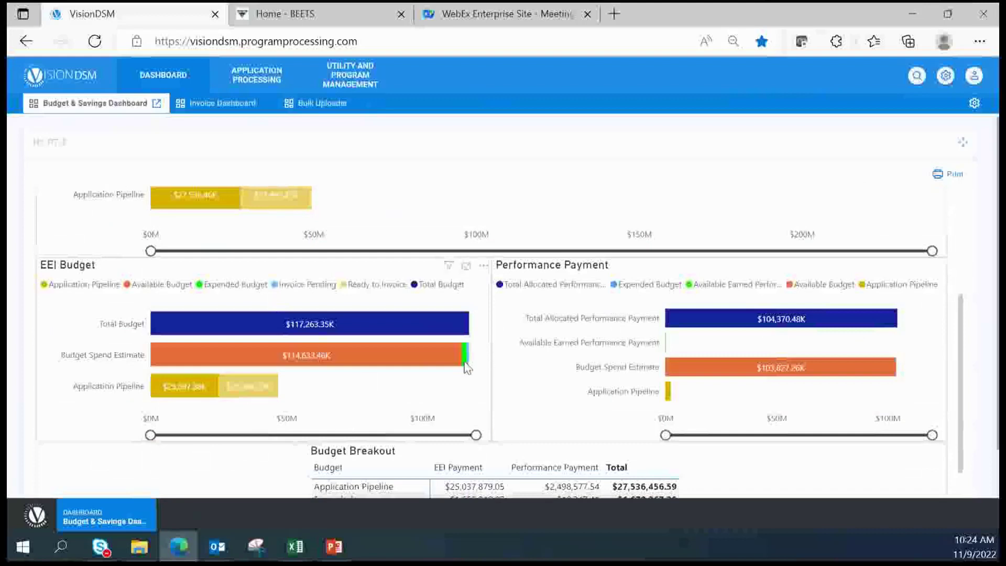
pyautogui.moveTo(467, 367)
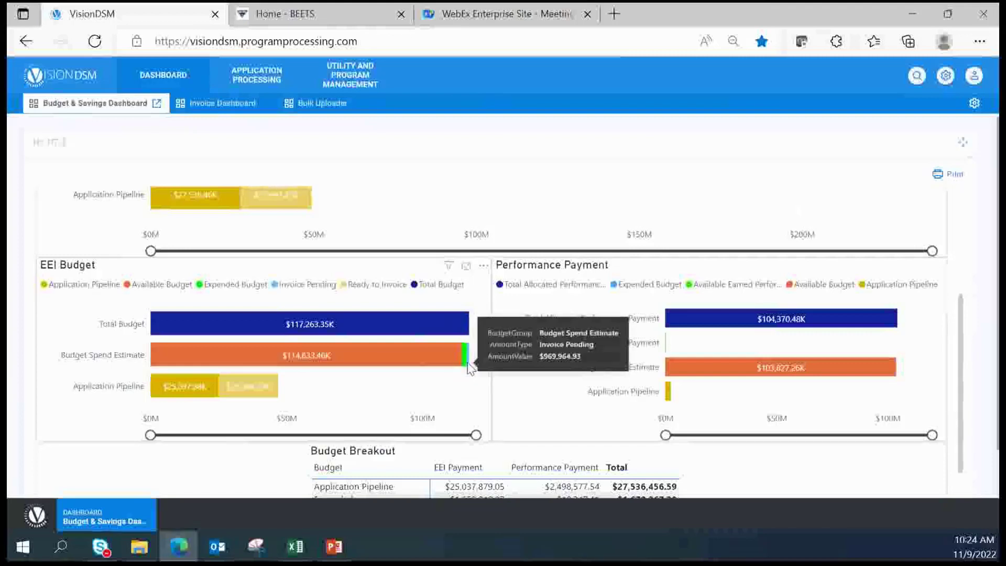
pyautogui.moveTo(186, 399)
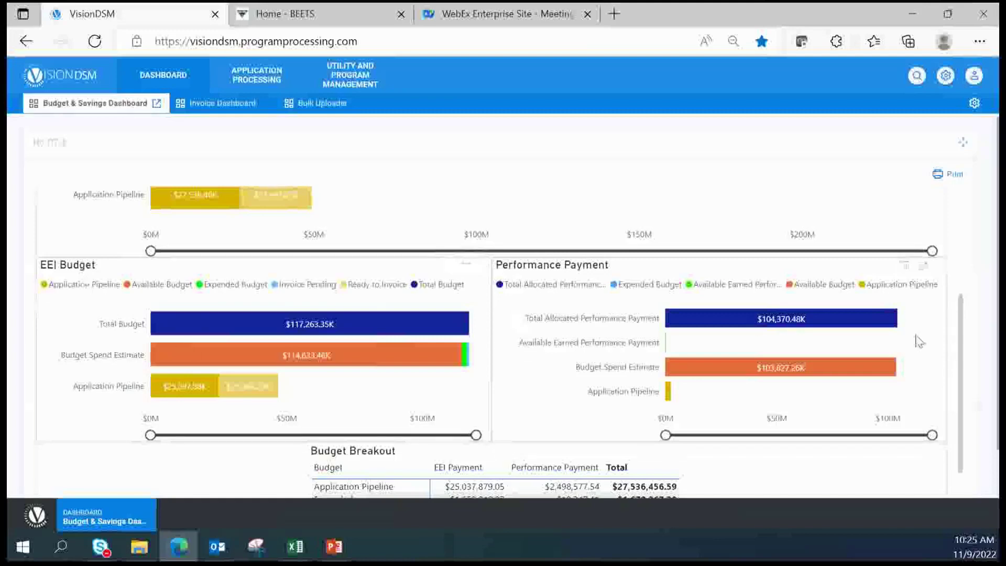
pyautogui.moveTo(961, 342); pyautogui.dragTo(965, 408)
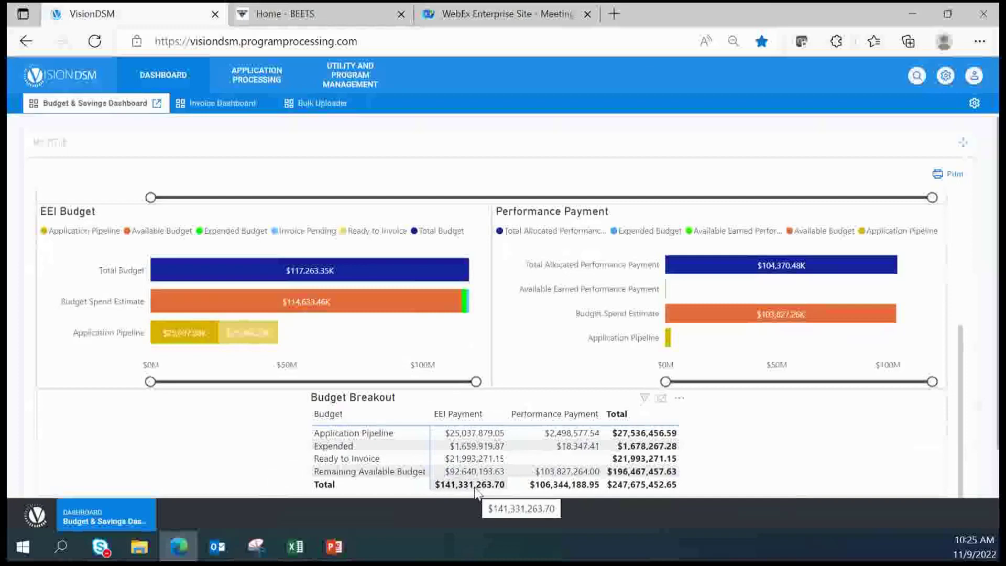
# Step through the Savings report page to the Other page's status table and location map
pyautogui.scroll(-1, 871, 465)
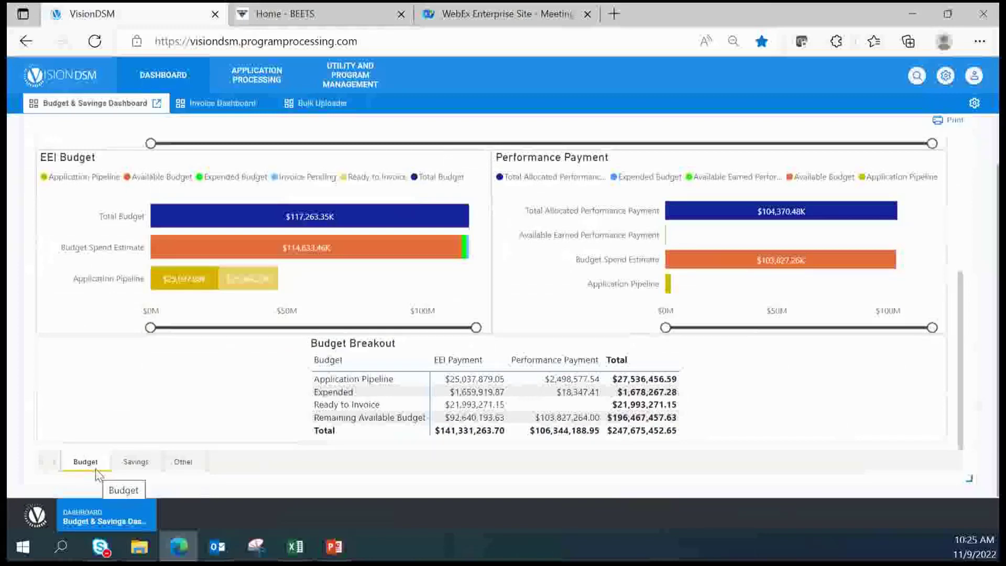
pyautogui.click(147, 467)
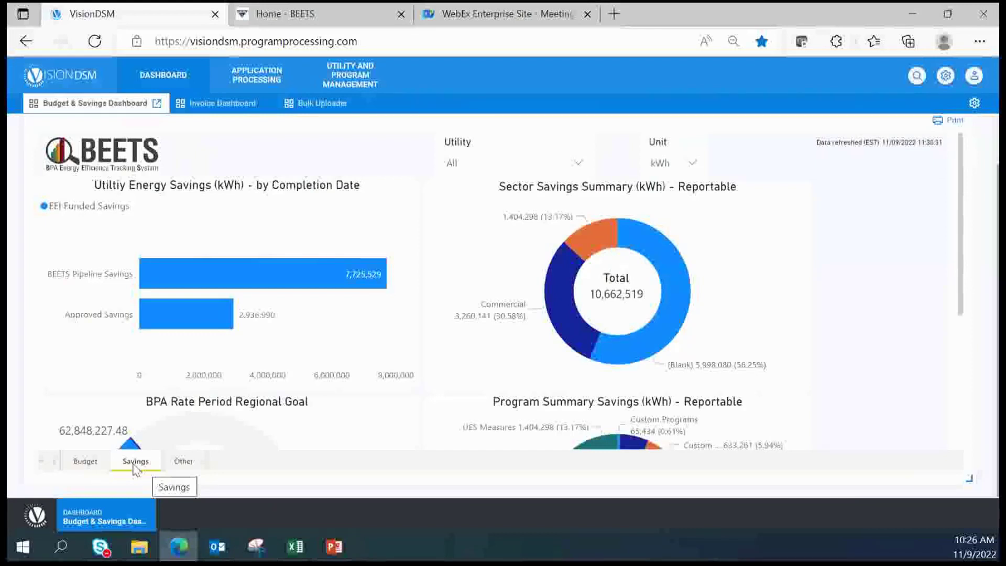
pyautogui.click(184, 461)
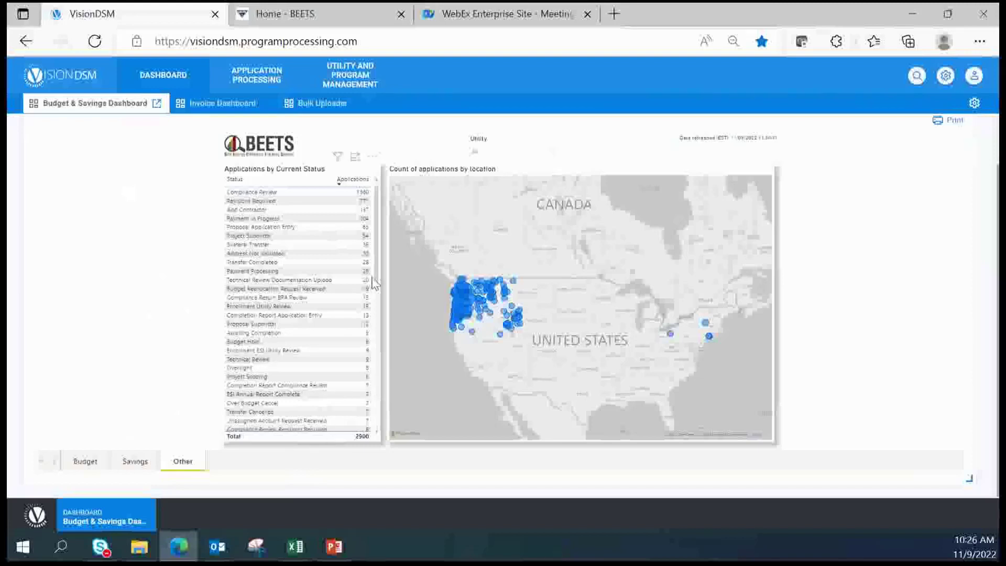
# Filter the Utility slicer to BPA-Tacoma Power, leaving 38 applications across five statuses
pyautogui.moveTo(377, 290); pyautogui.dragTo(372, 448)
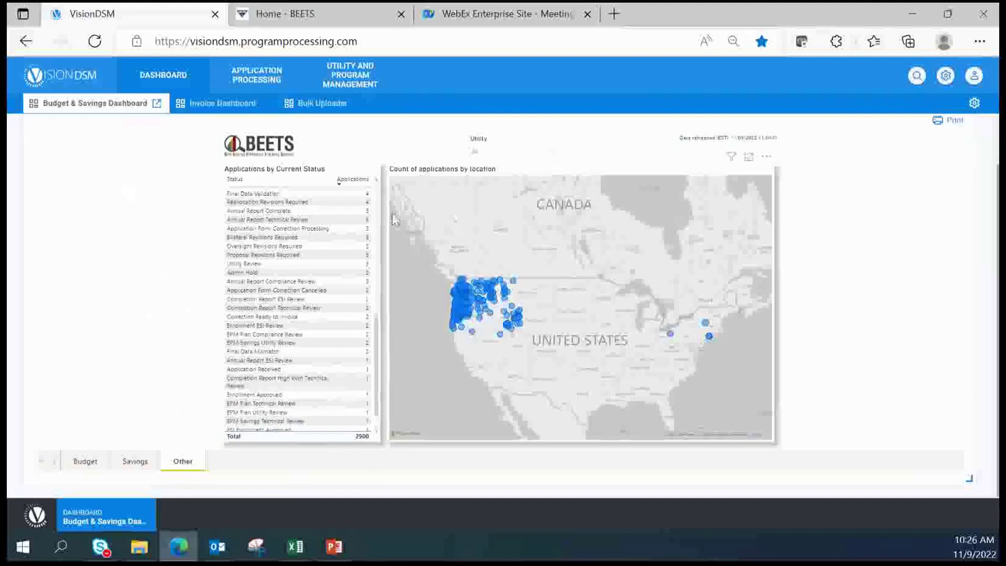
pyautogui.click(555, 154)
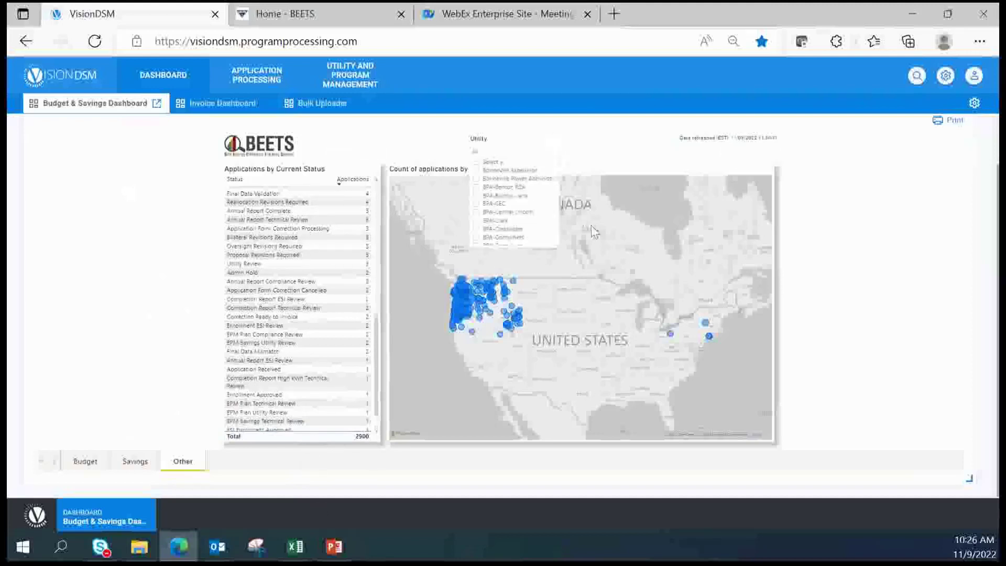
pyautogui.moveTo(556, 185); pyautogui.dragTo(547, 241)
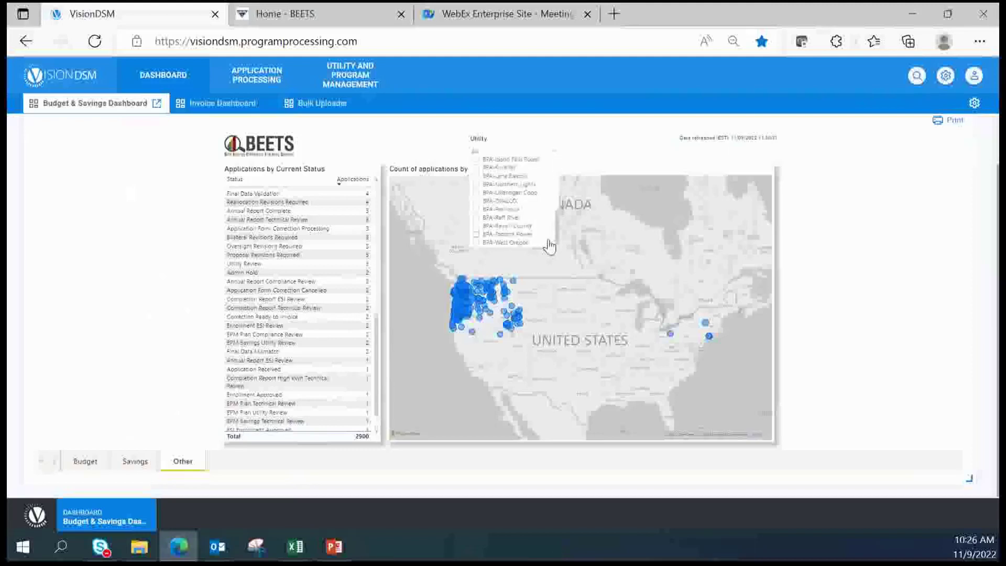
pyautogui.click(476, 233)
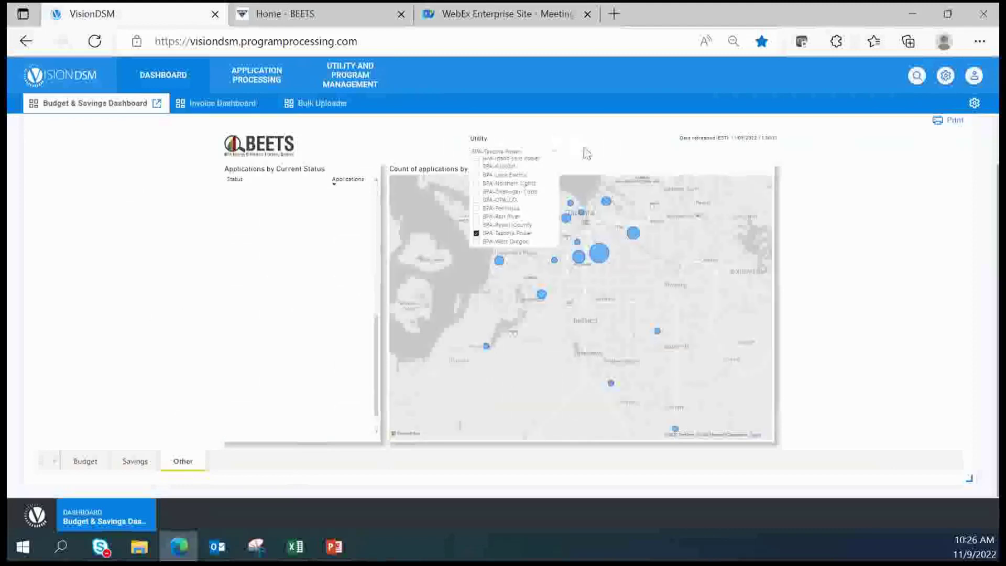
pyautogui.click(584, 153)
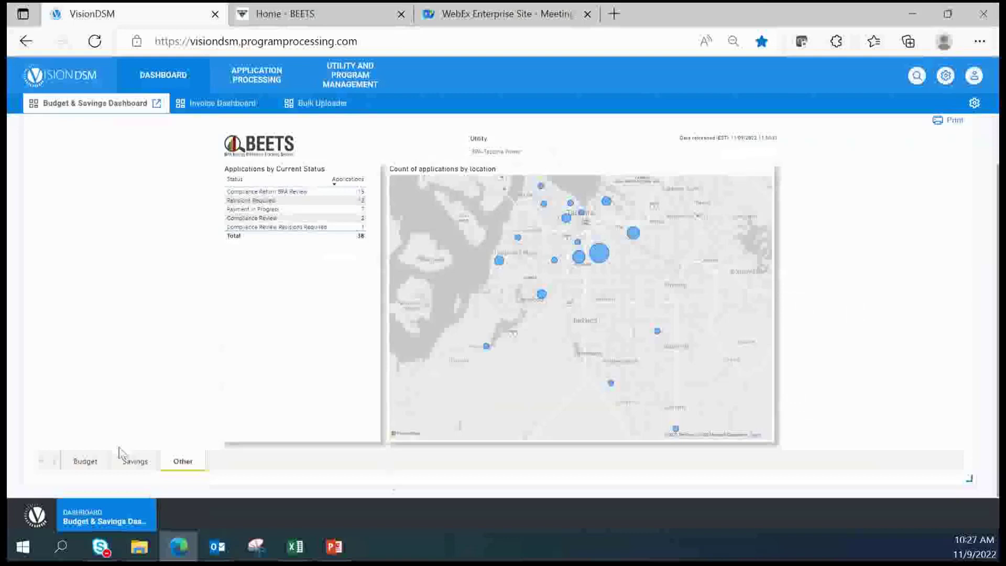
pyautogui.click(80, 464)
# Shrink the dashboard widget, then drag it back out to span the full page width
pyautogui.scroll(-3, 560, 329)
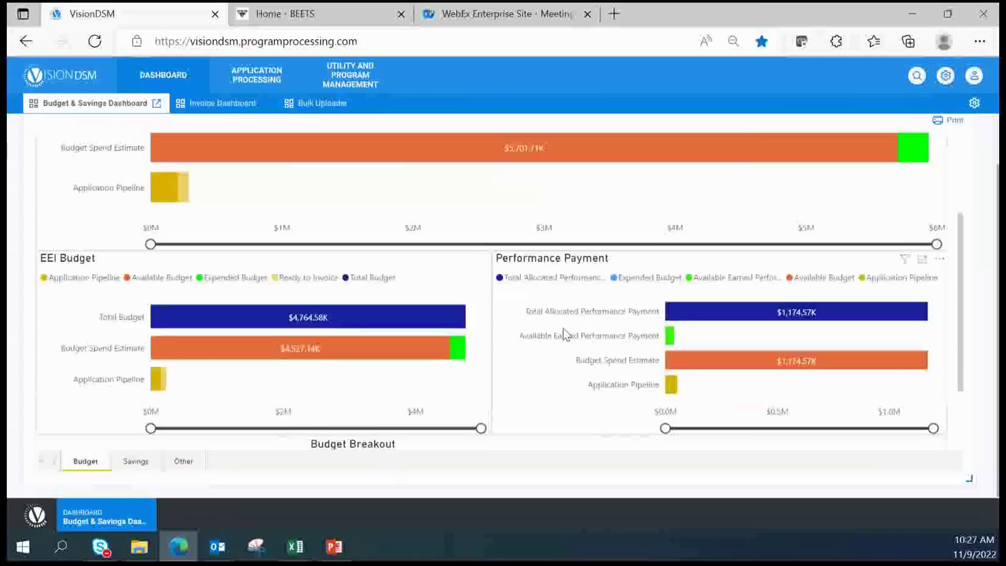
pyautogui.scroll(-1, 564, 333)
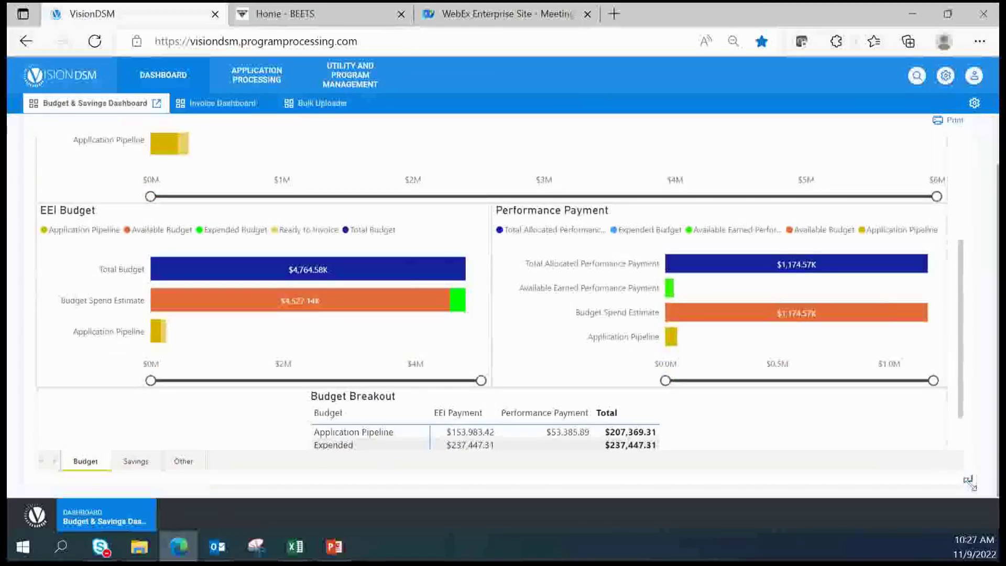
pyautogui.moveTo(969, 481); pyautogui.dragTo(503, 291)
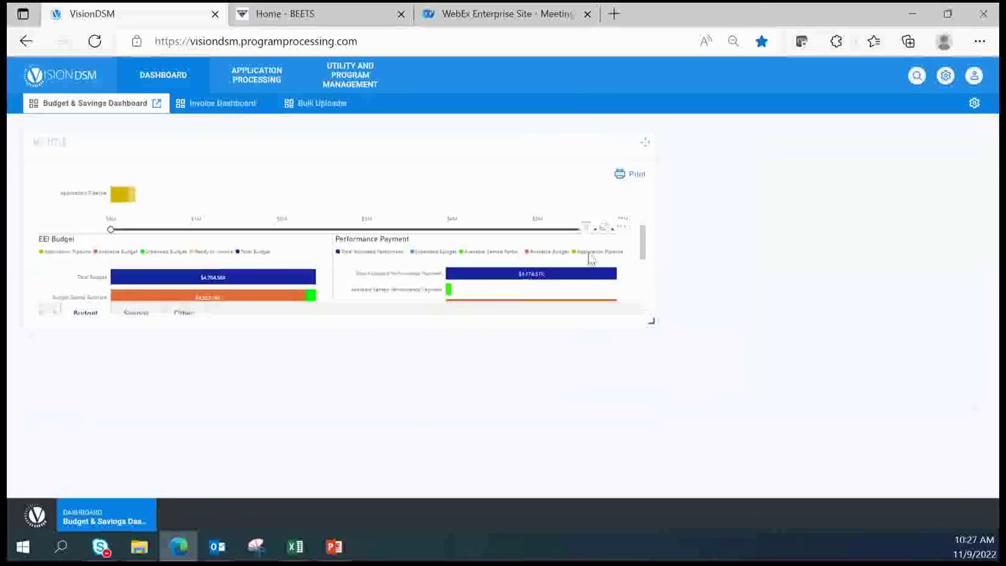
pyautogui.moveTo(650, 323); pyautogui.dragTo(877, 432)
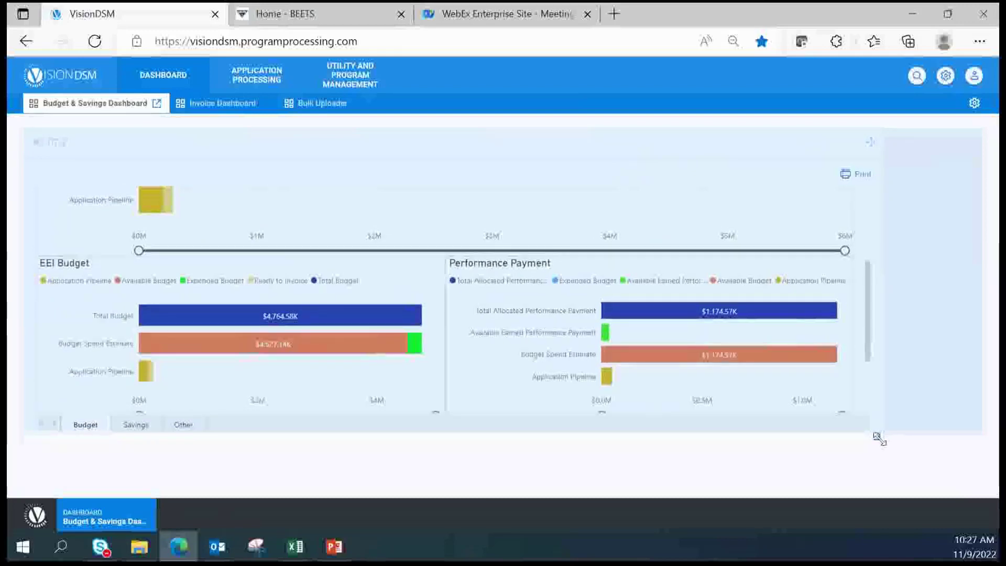
pyautogui.moveTo(878, 439); pyautogui.dragTo(882, 444)
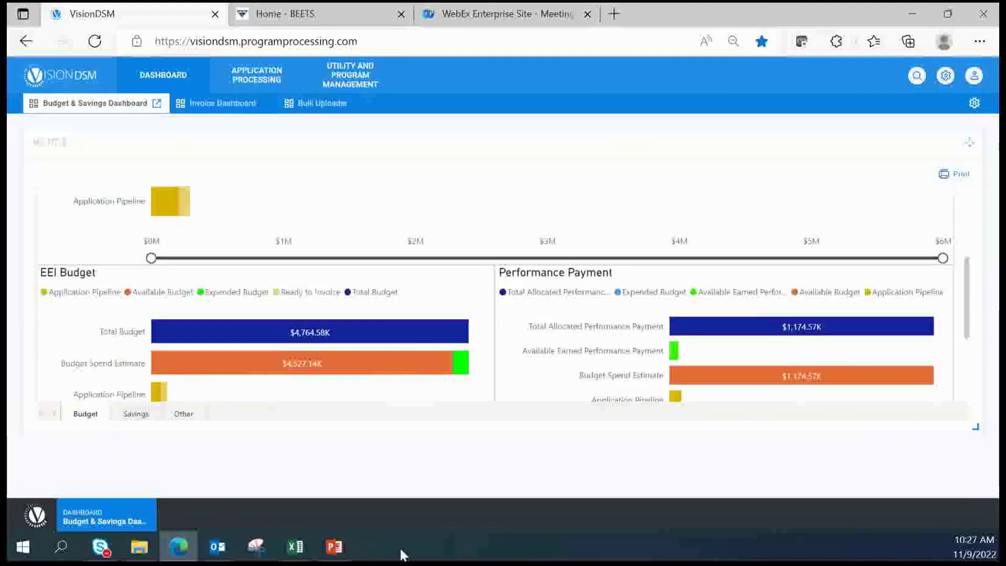
pyautogui.moveTo(339, 553)
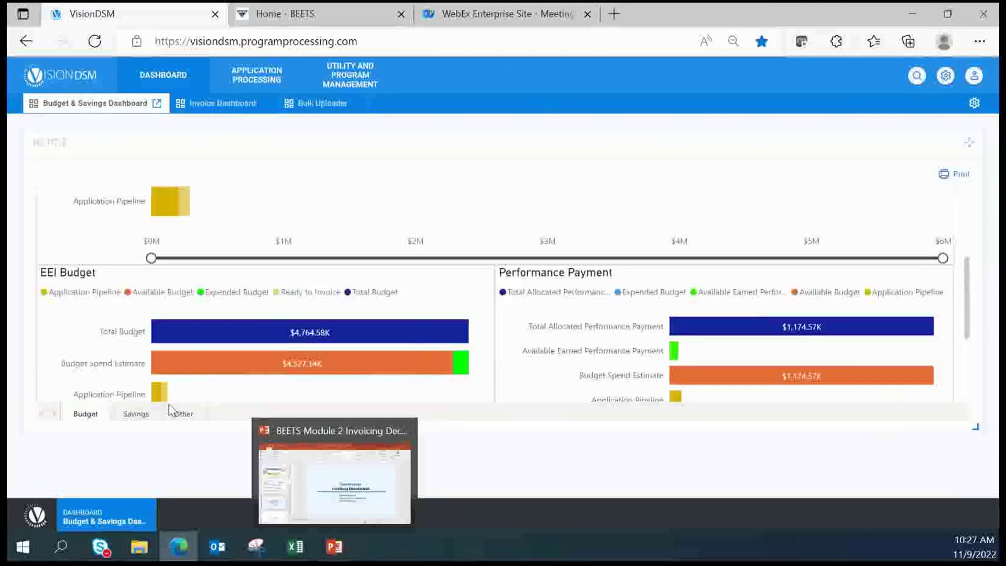
# Start the PowerPoint slideshow from slide 15, EEI Payment Approvals
pyautogui.click(373, 500)
pyautogui.scroll(-2, 157, 466)
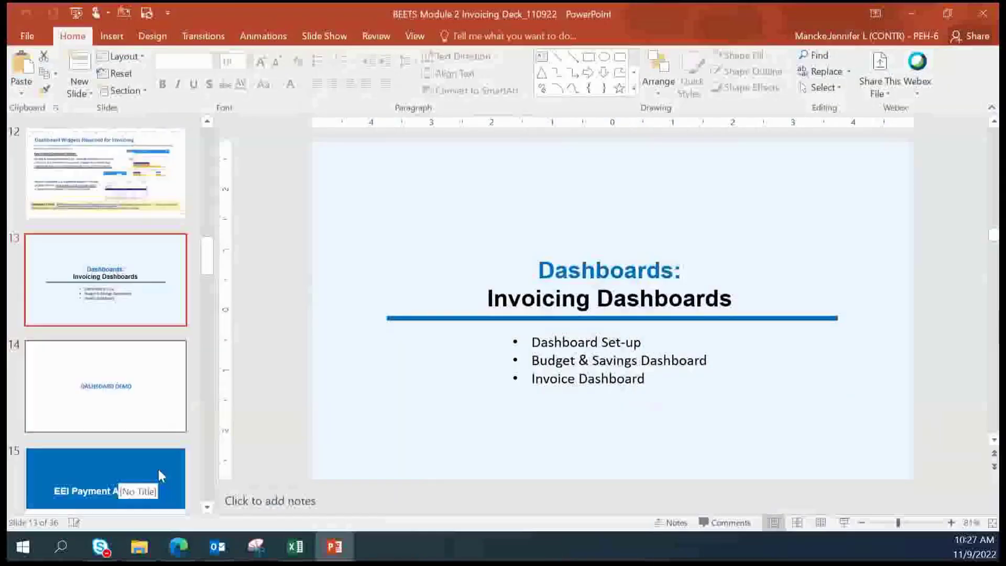
pyautogui.scroll(-2, 135, 425)
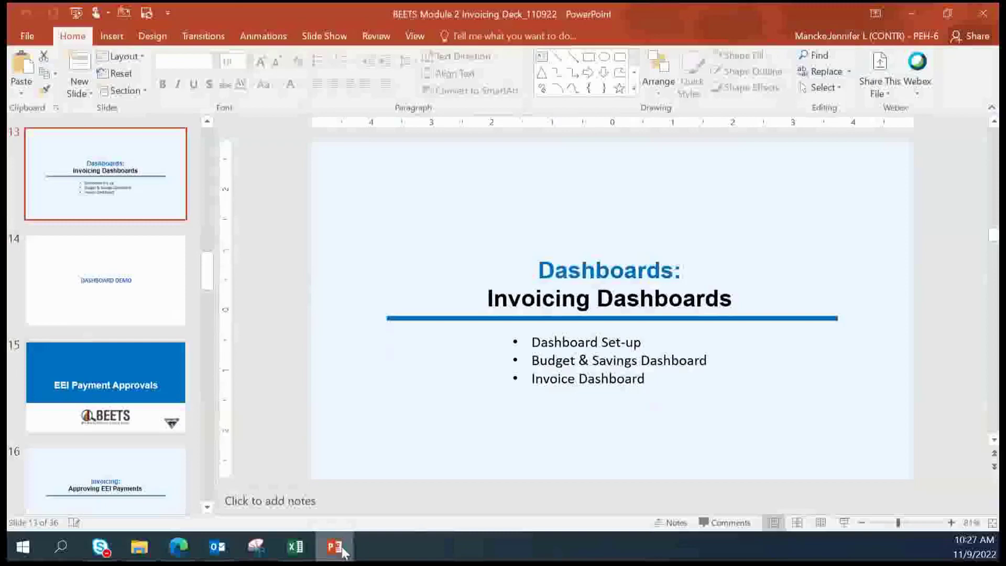
pyautogui.moveTo(351, 547)
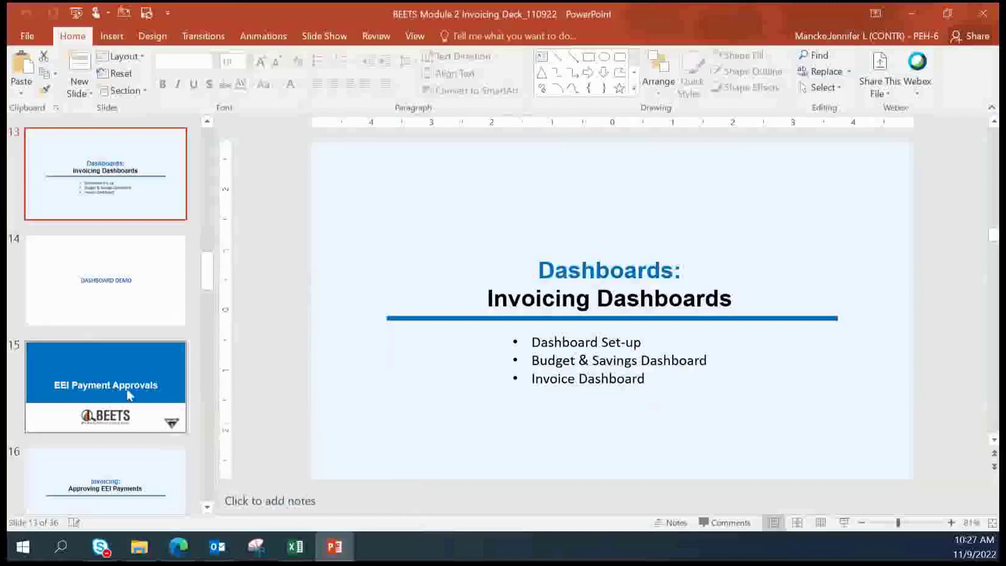
pyautogui.click(181, 392)
pyautogui.click(844, 524)
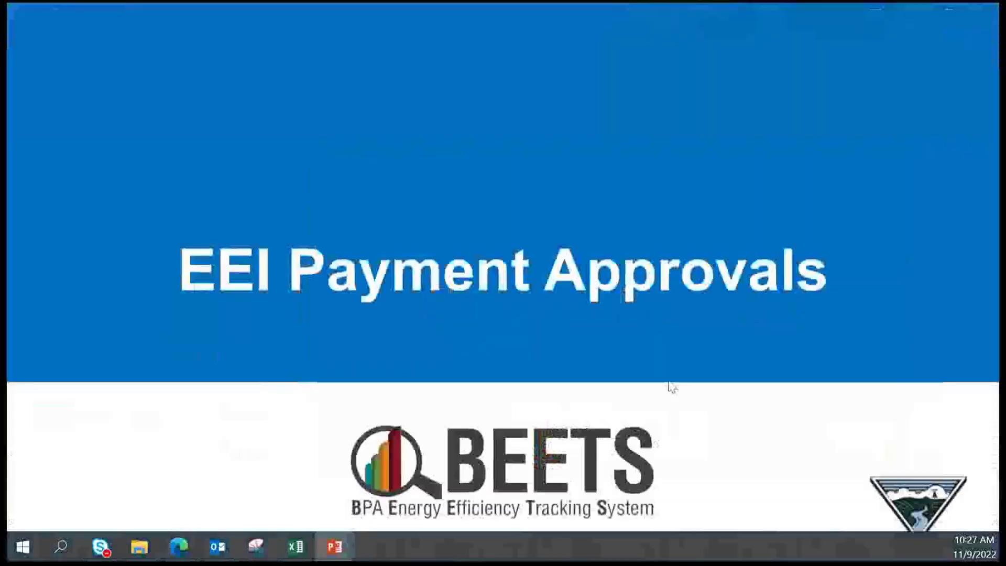
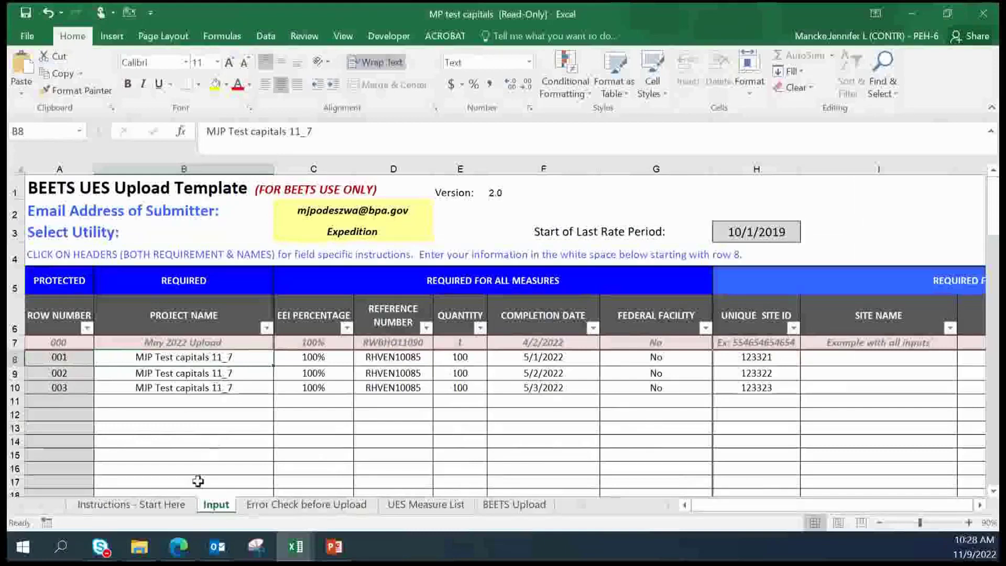
# Bring the VisionDSM browser window with the Budget & Savings Dashboard to the front
pyautogui.moveTo(191, 552)
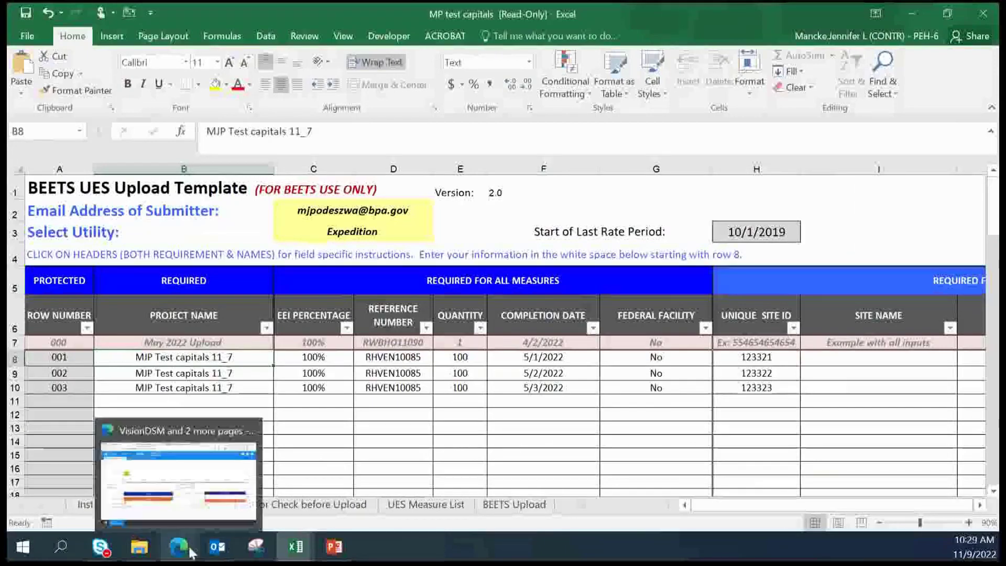
pyautogui.click(192, 506)
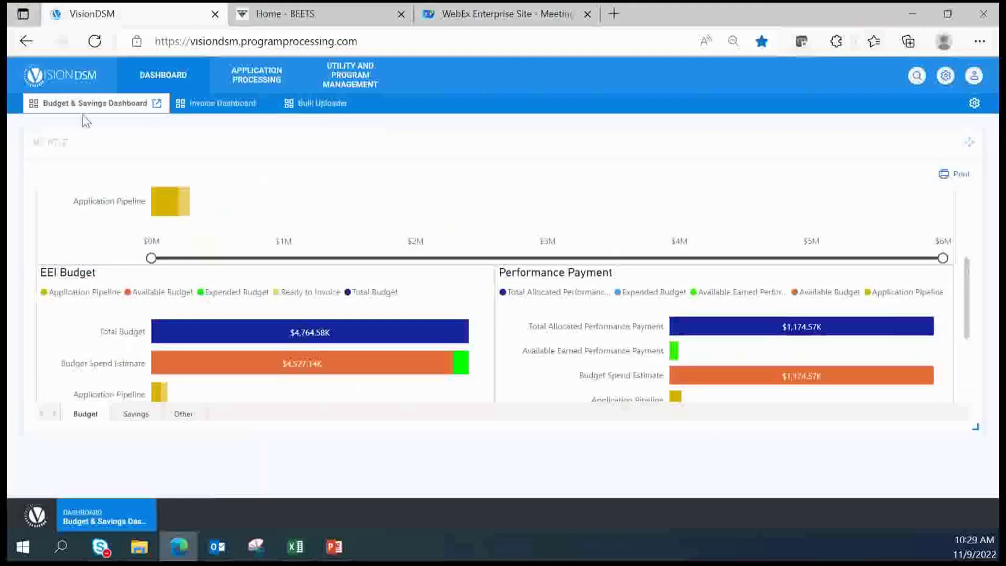
# In Bulk Uploader, select utility Bonneville Expedition and program UES Measures, then browse for a file
pyautogui.click(330, 103)
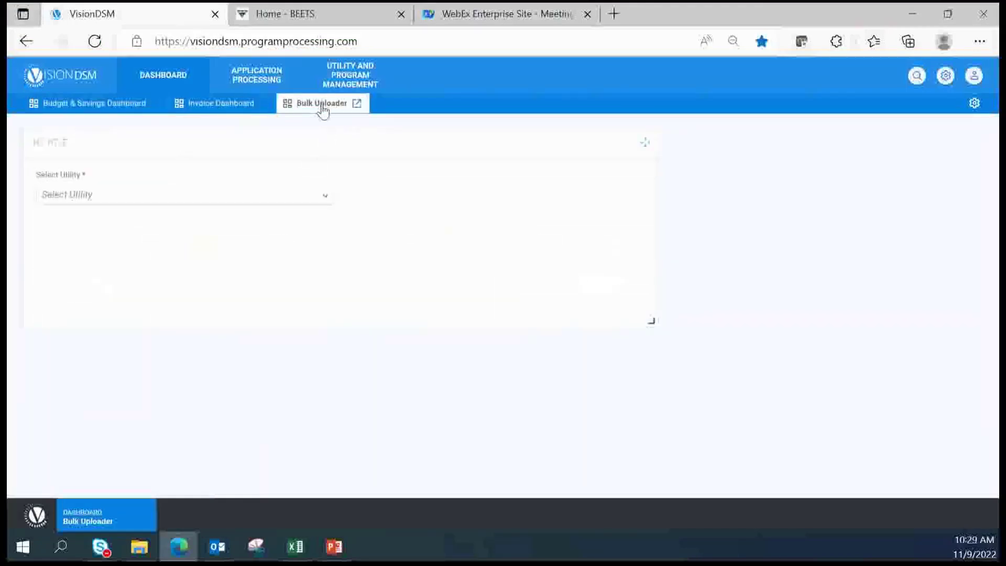
pyautogui.click(327, 196)
pyautogui.write('Ex')
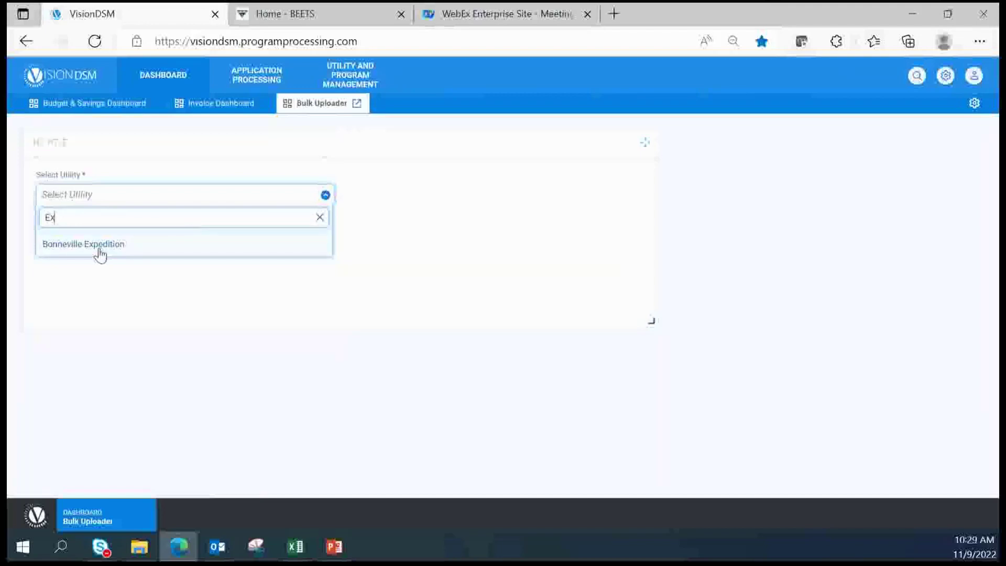
pyautogui.click(100, 247)
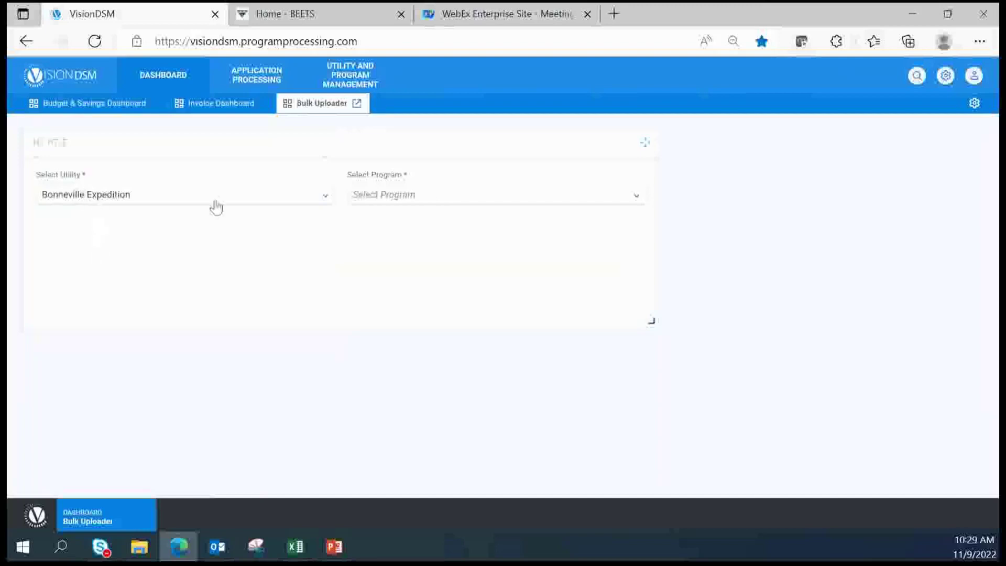
pyautogui.click(439, 200)
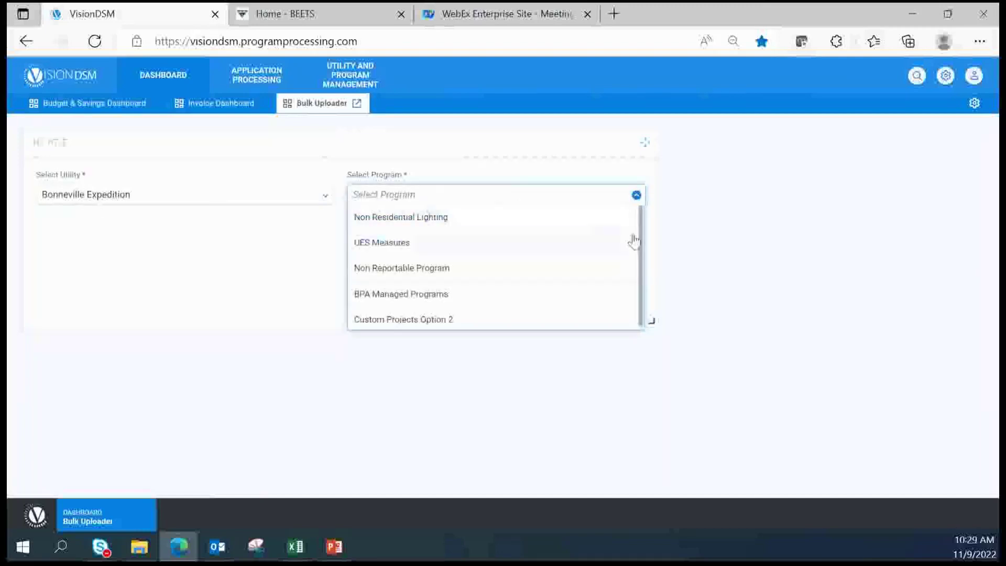
pyautogui.click(395, 247)
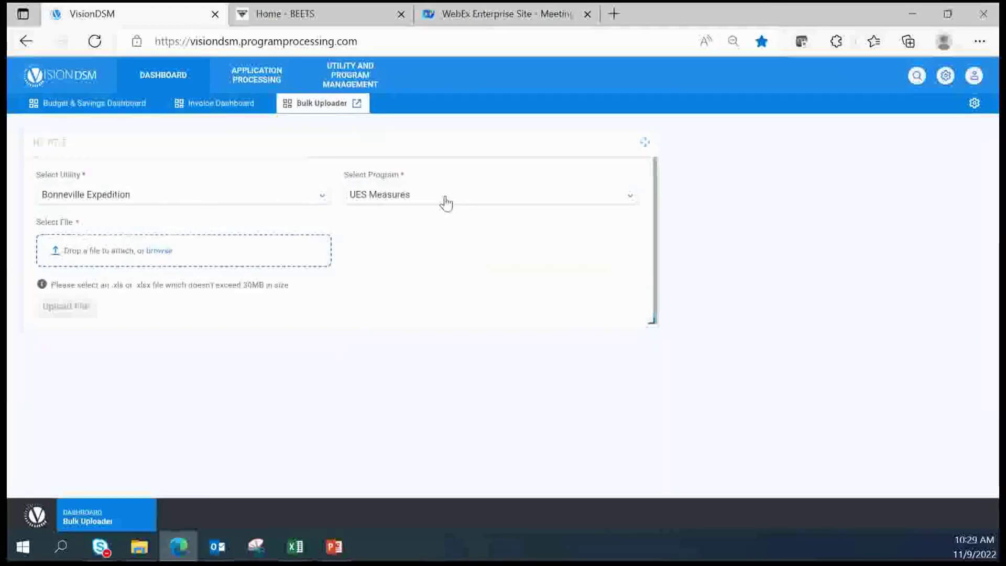
pyautogui.click(173, 264)
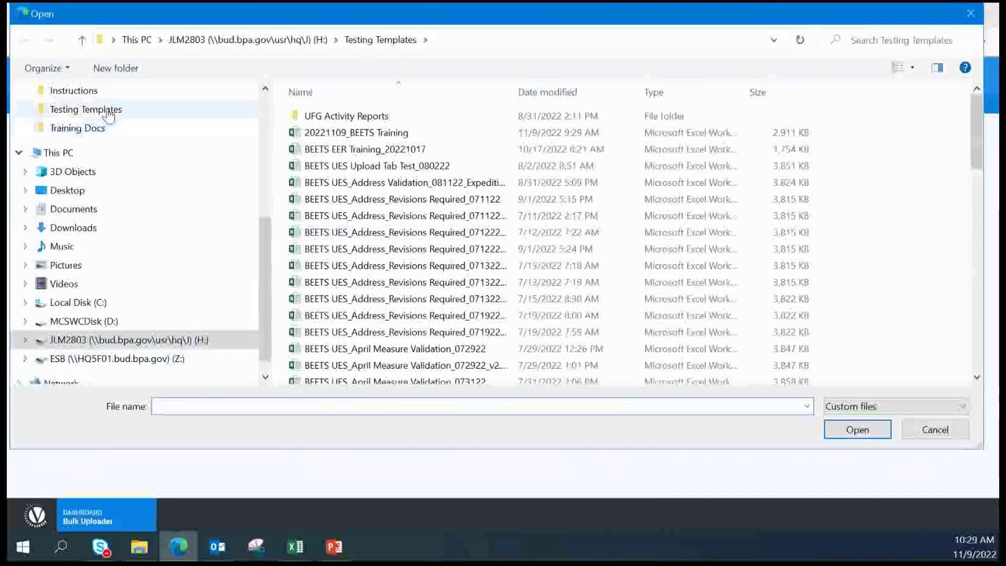
# Attach the 20221109_BEETS Training workbook from Testing Templates and queue it for upload
pyautogui.click(108, 114)
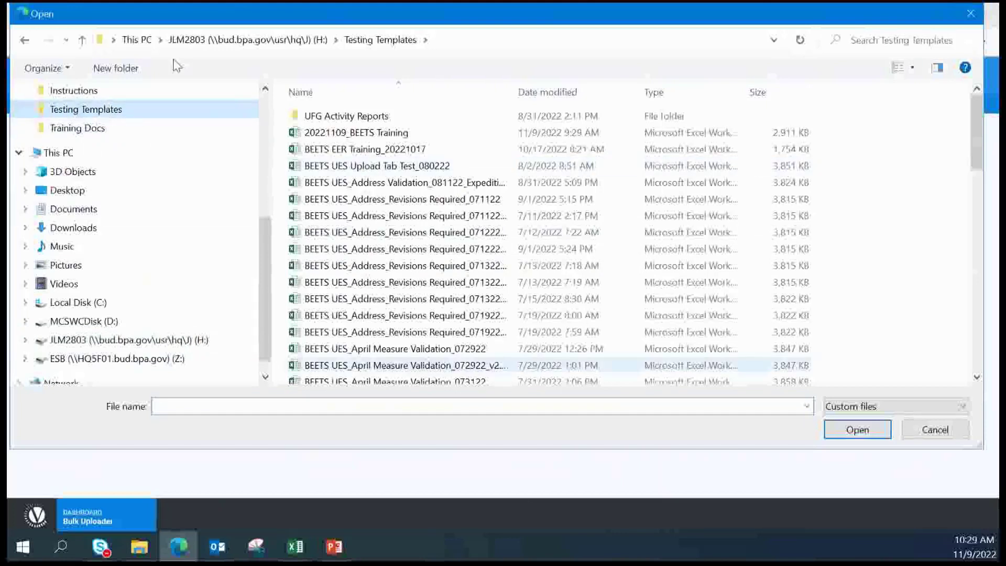
pyautogui.click(416, 134)
pyautogui.click(859, 429)
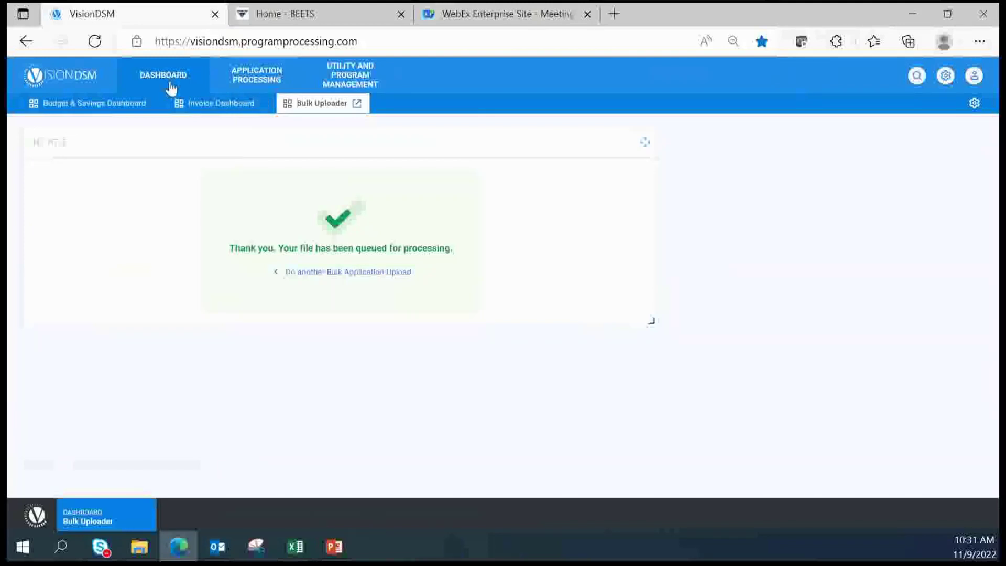
# Go to the Application Processing Work Center and show the Expedition - UES filter's details
pyautogui.click(265, 79)
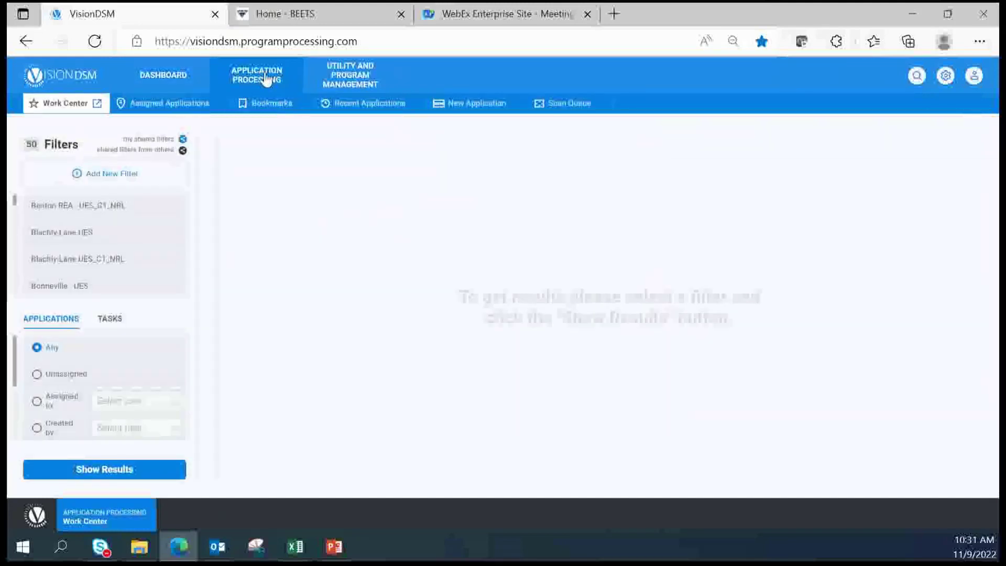
pyautogui.scroll(-1, 126, 229)
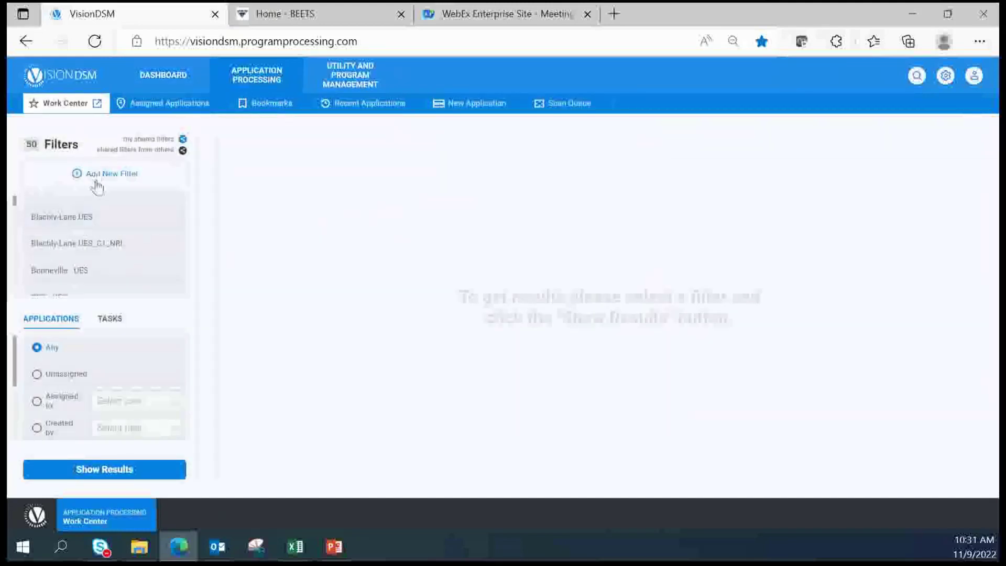
pyautogui.scroll(-3, 121, 229)
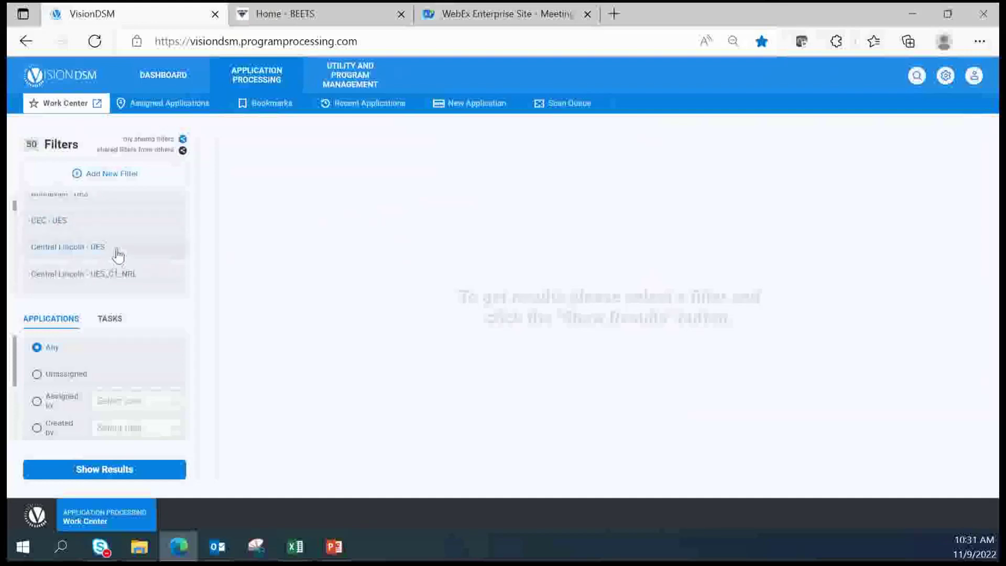
pyautogui.scroll(-3, 116, 262)
pyautogui.scroll(-3, 122, 266)
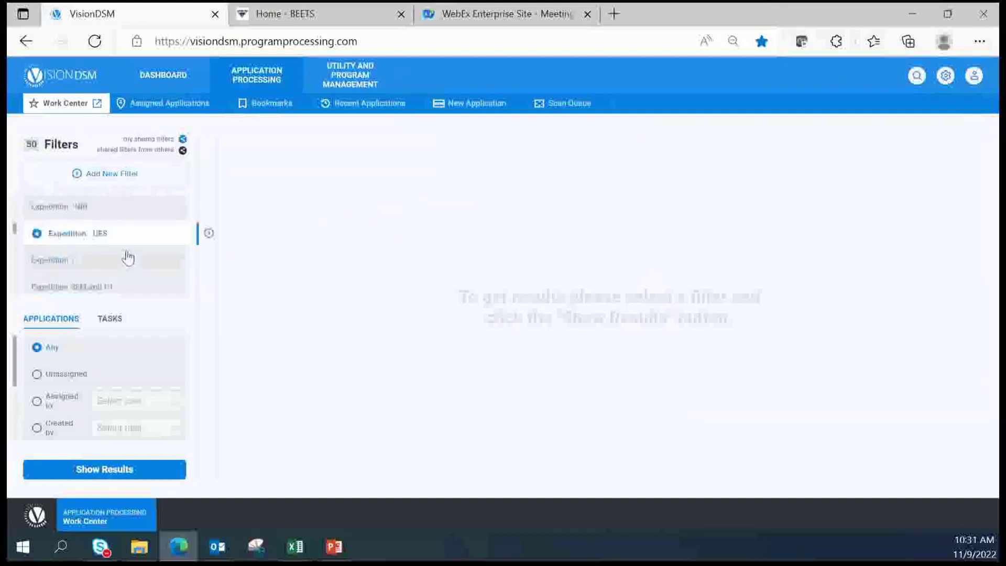
pyautogui.click(210, 234)
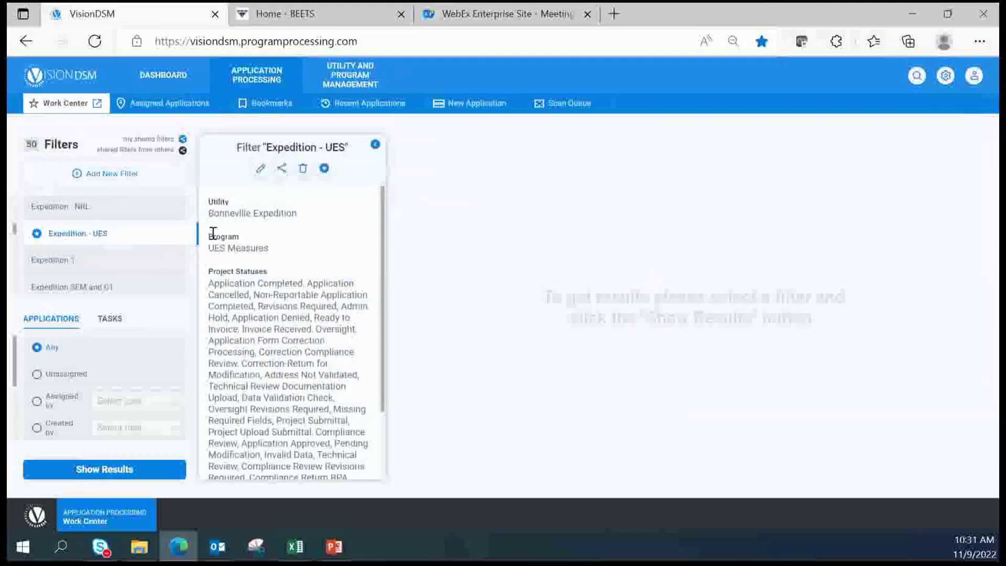
# Edit the Expedition - UES filter and save it over the existing one
pyautogui.click(261, 168)
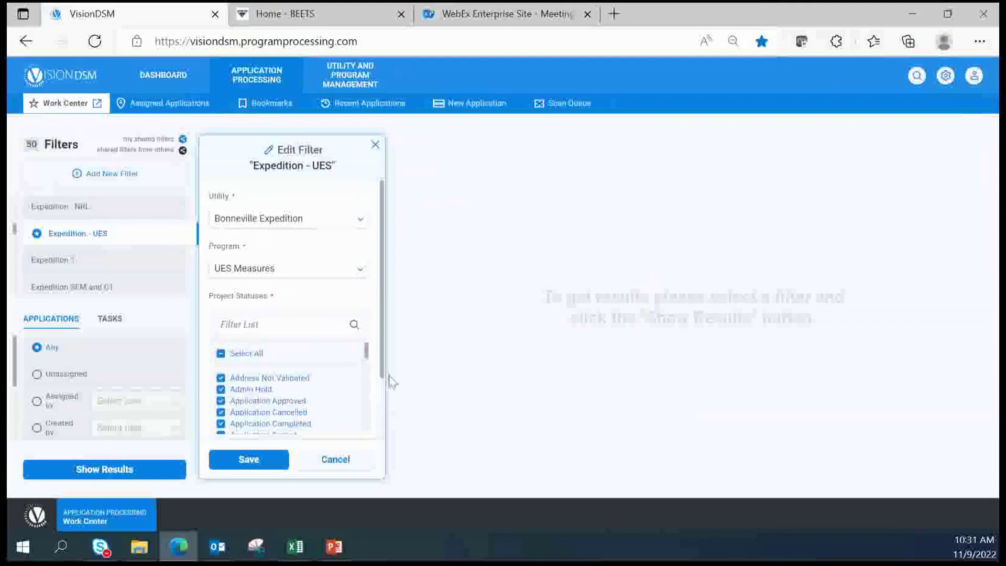
pyautogui.scroll(-2, 382, 377)
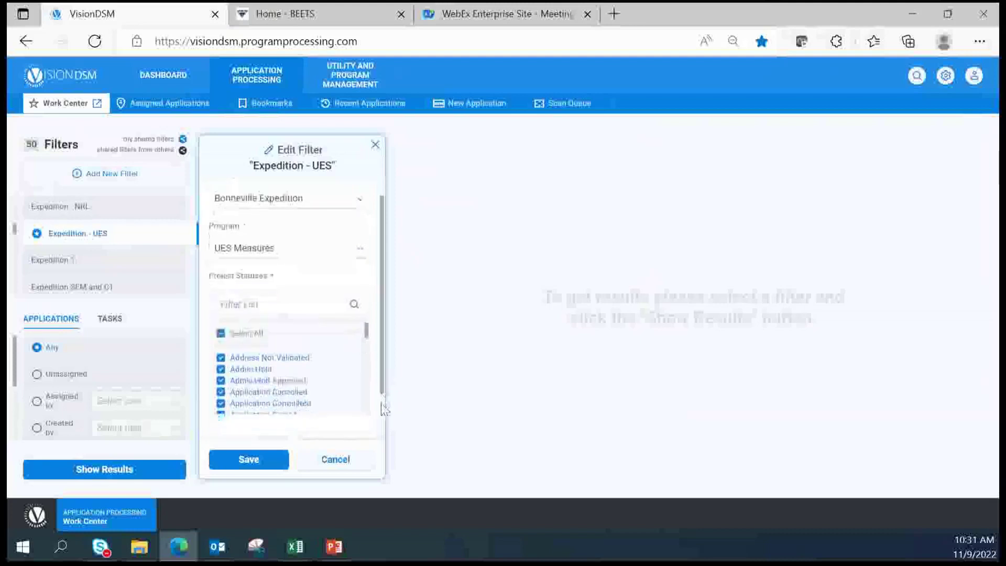
pyautogui.scroll(-10, 365, 295)
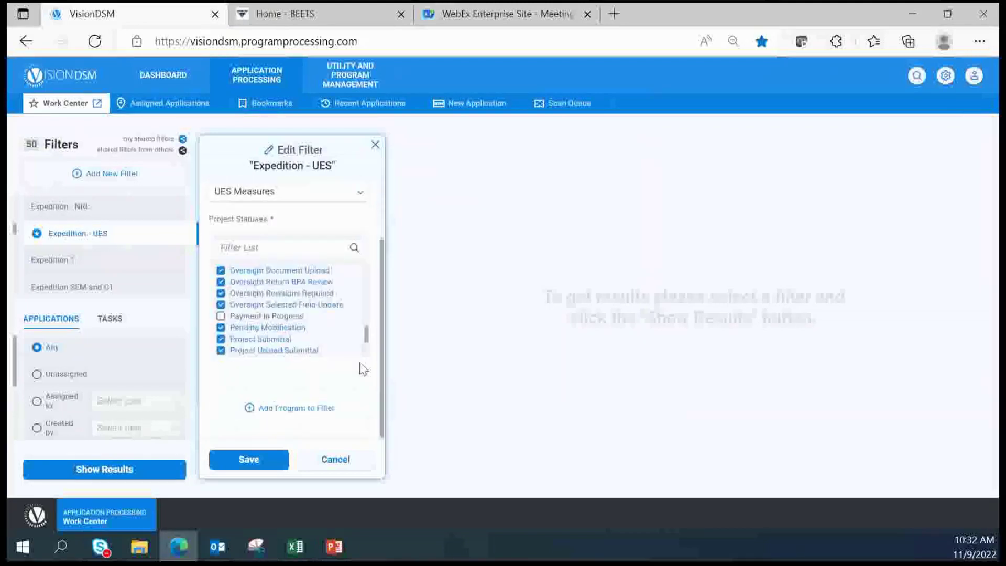
pyautogui.scroll(2, 373, 328)
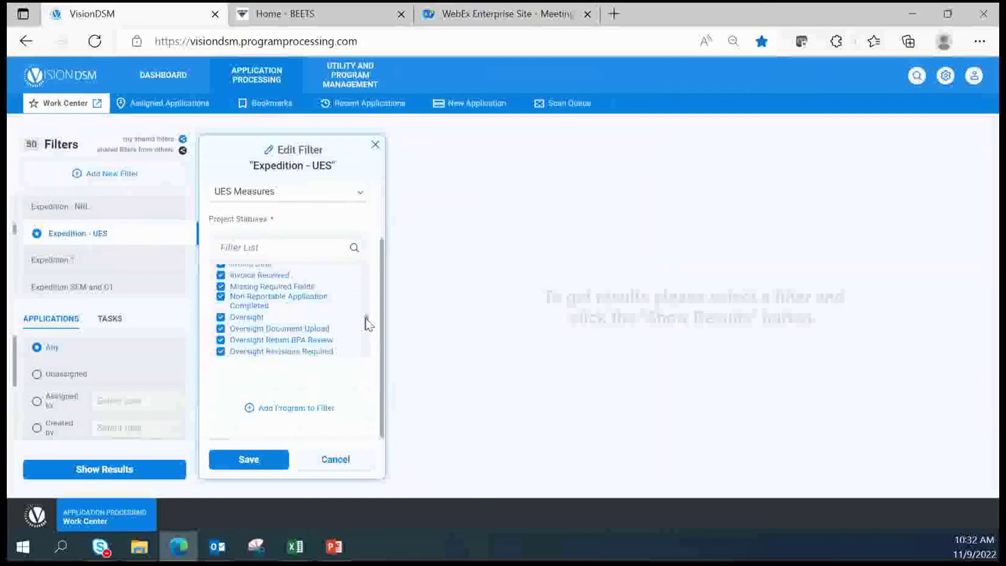
pyautogui.click(264, 467)
pyautogui.click(423, 352)
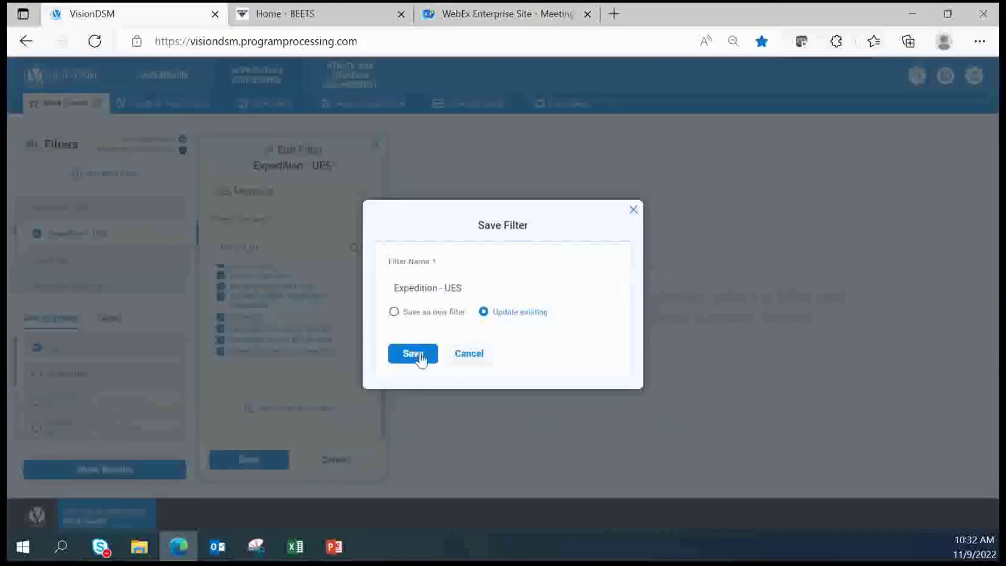
pyautogui.scroll(-6, 157, 246)
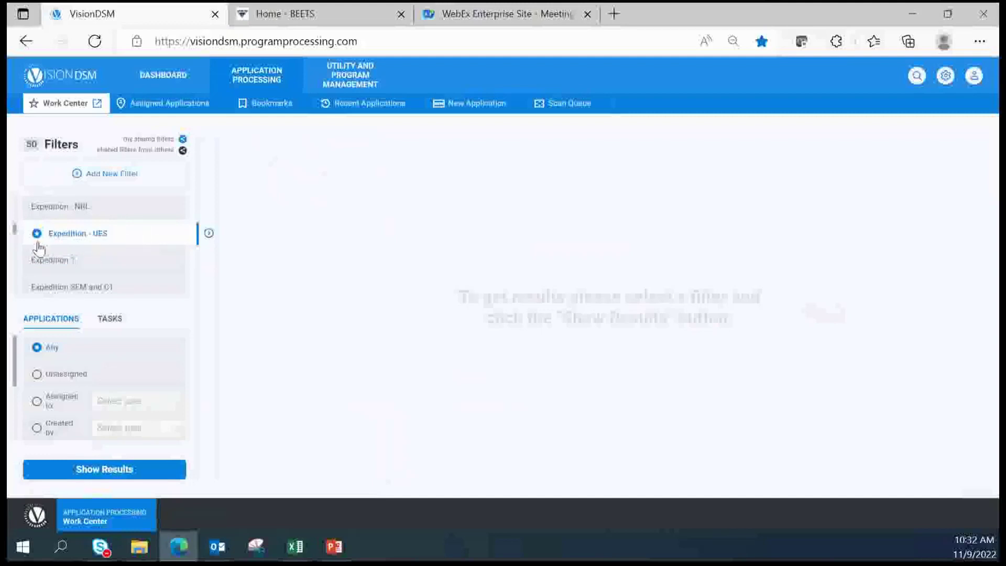
# Show results for Expedition - UES, listing applications at Compliance Review and Ready to Invoice
pyautogui.click(107, 471)
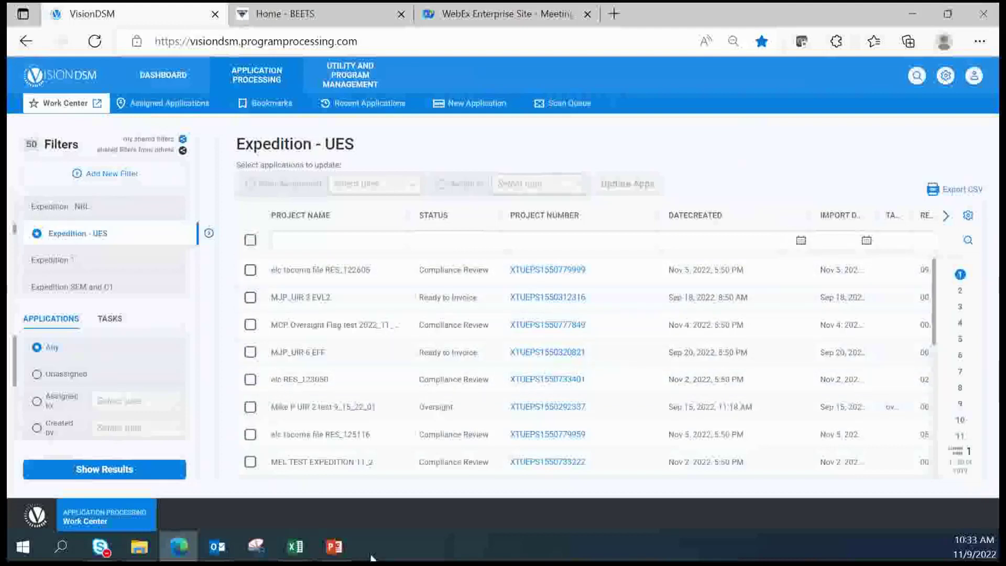
pyautogui.moveTo(302, 559)
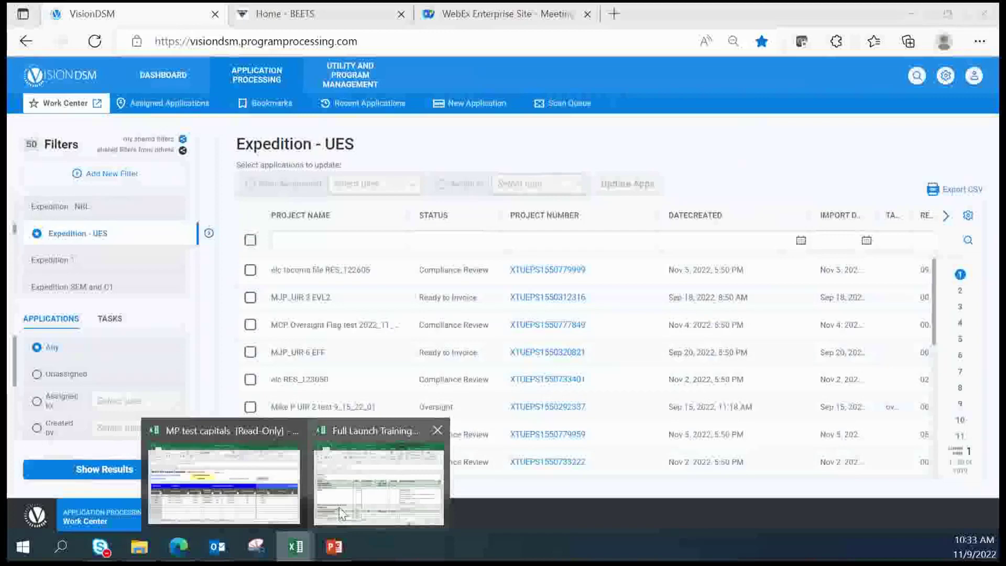
# Select the project name in cell B8 of the MP test capitals workbook, then return to VisionDSM
pyautogui.click(273, 471)
pyautogui.doubleClick(218, 359)
pyautogui.moveTo(242, 354); pyautogui.dragTo(136, 357)
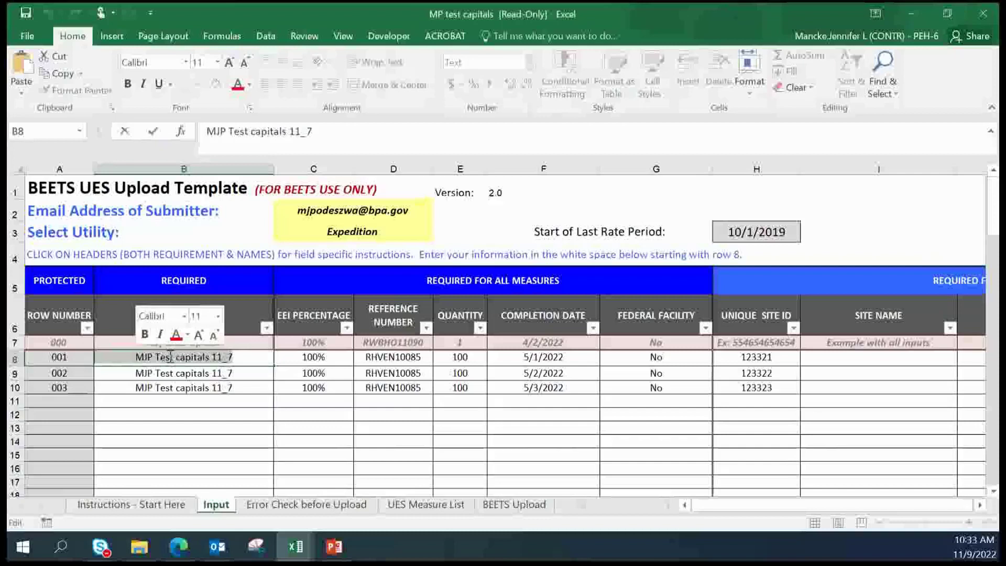
pyautogui.rightClick(170, 358)
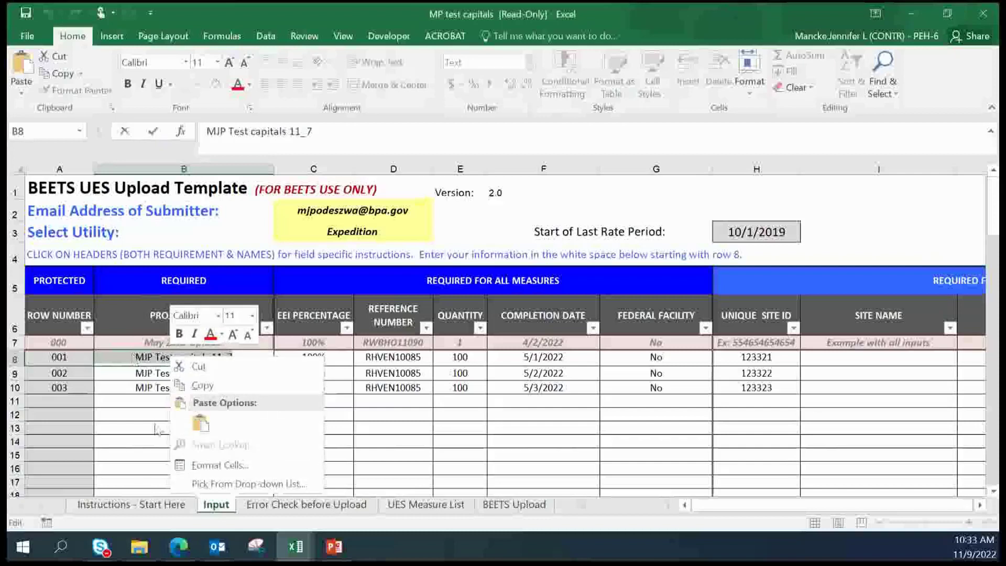
pyautogui.click(244, 391)
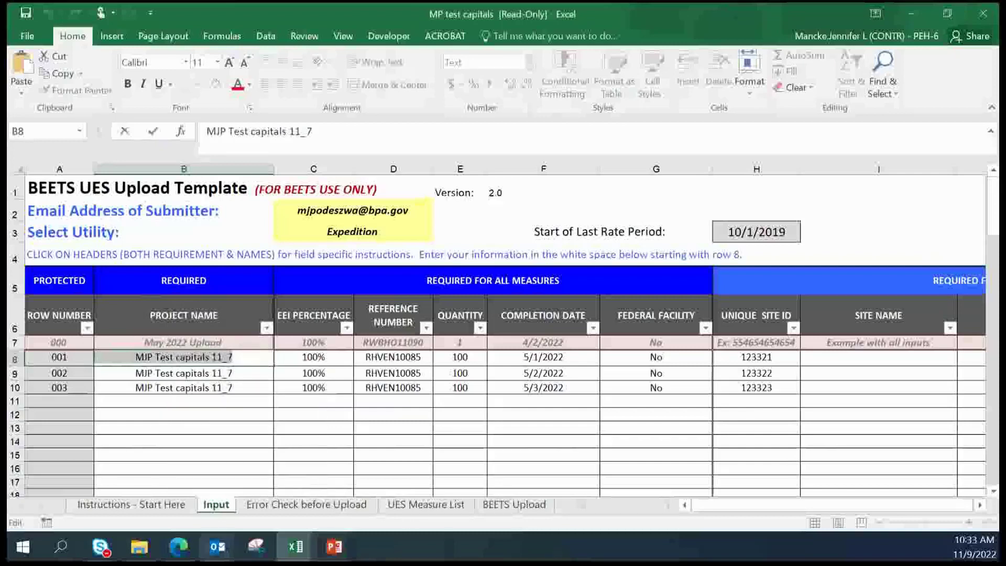
pyautogui.moveTo(185, 557)
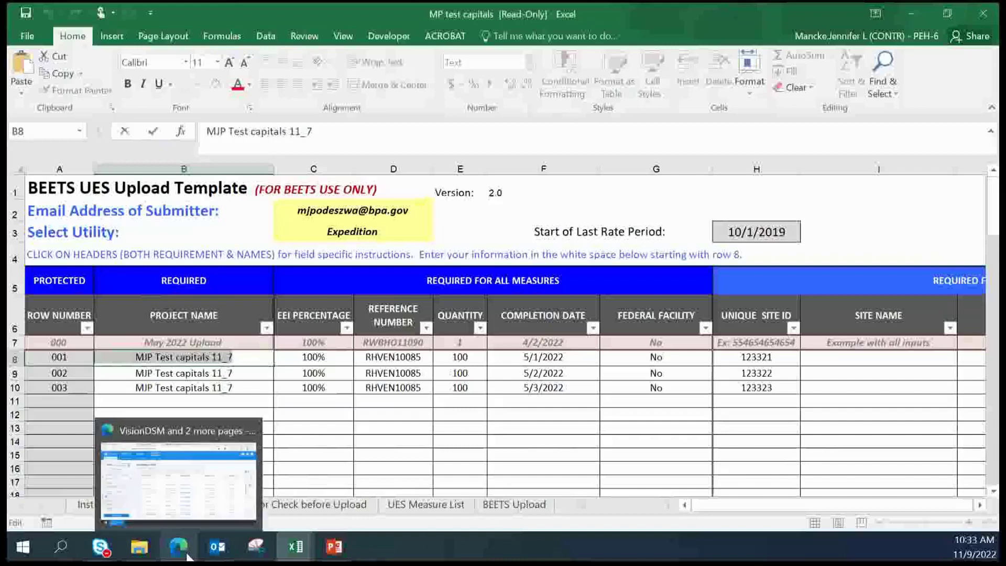
pyautogui.click(198, 520)
pyautogui.click(361, 236)
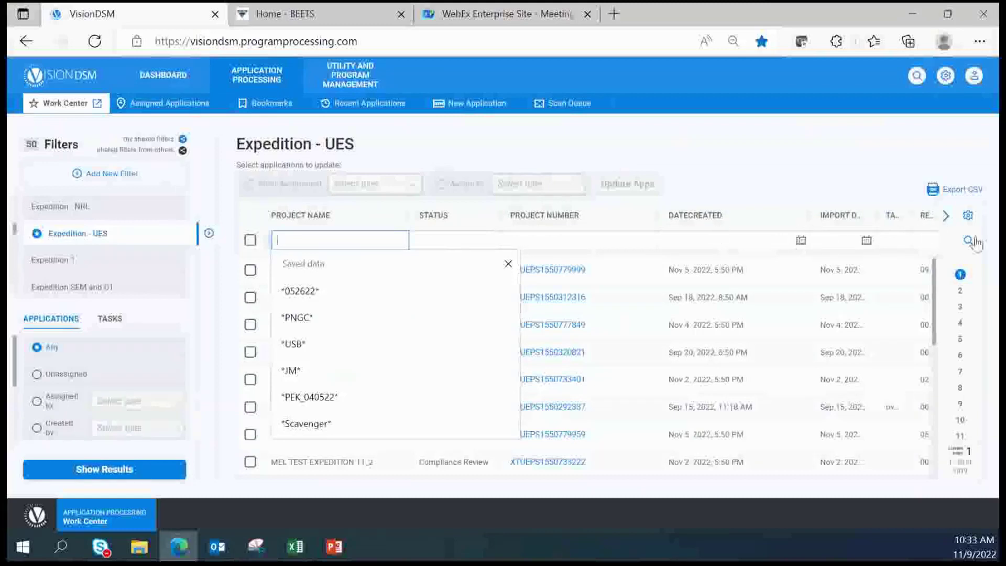
pyautogui.click(968, 216)
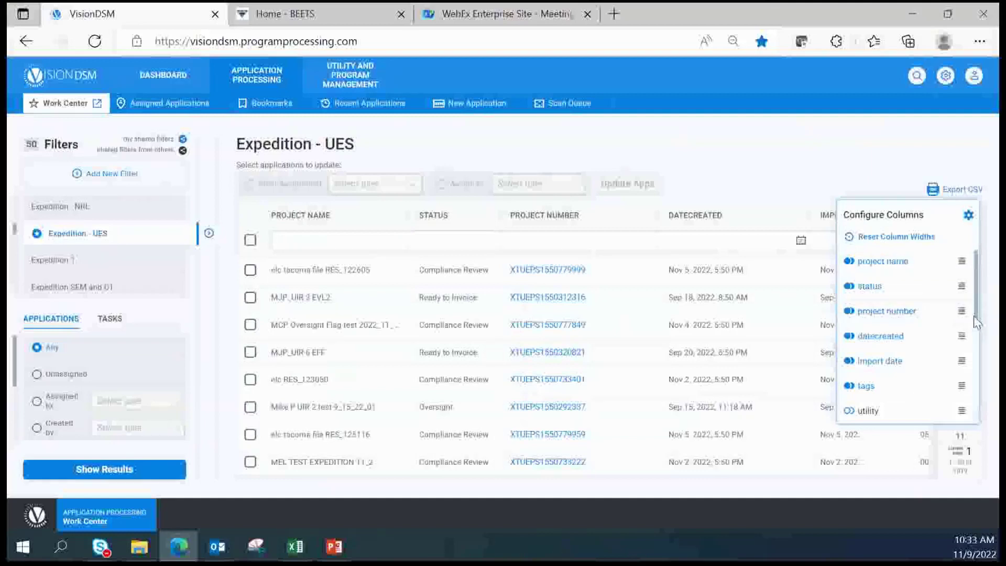
pyautogui.moveTo(976, 321); pyautogui.dragTo(993, 444)
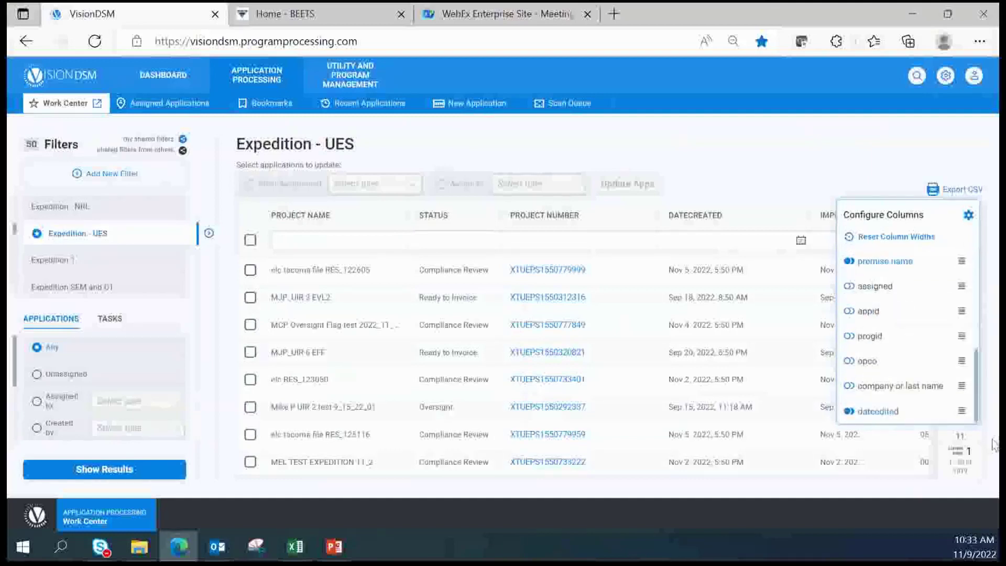
pyautogui.moveTo(993, 409); pyautogui.dragTo(997, 282)
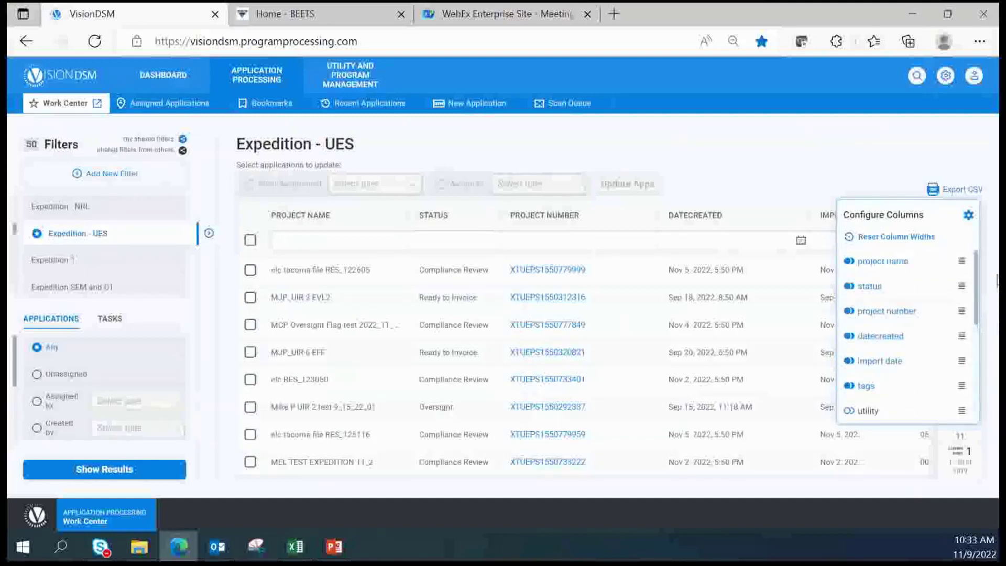
pyautogui.moveTo(961, 309)
pyautogui.mouseDown()
pyautogui.moveTo(958, 288)
pyautogui.moveTo(965, 321)
pyautogui.moveTo(961, 271)
pyautogui.moveTo(962, 335)
pyautogui.moveTo(962, 325)
pyautogui.mouseUp()
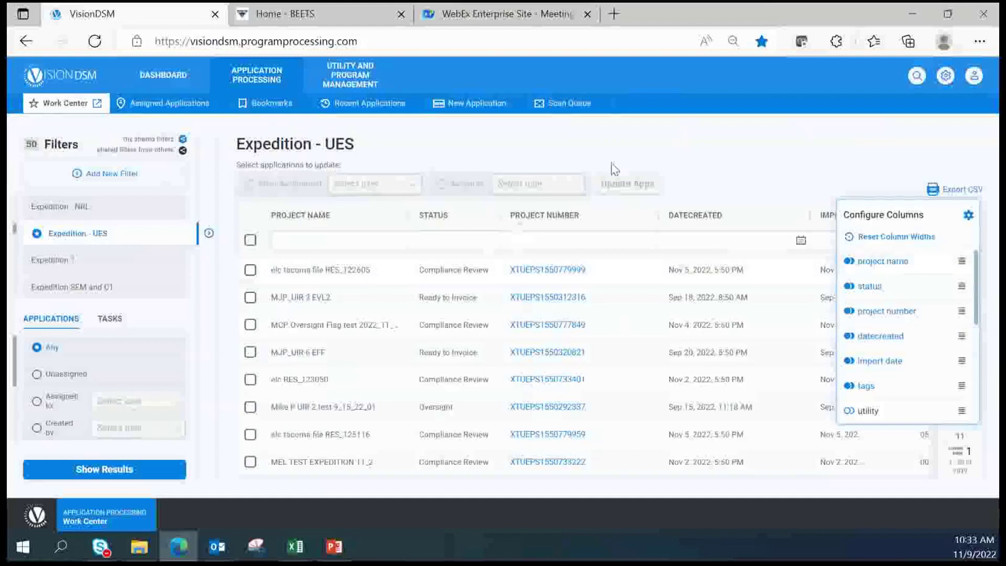
pyautogui.click(537, 208)
pyautogui.click(346, 231)
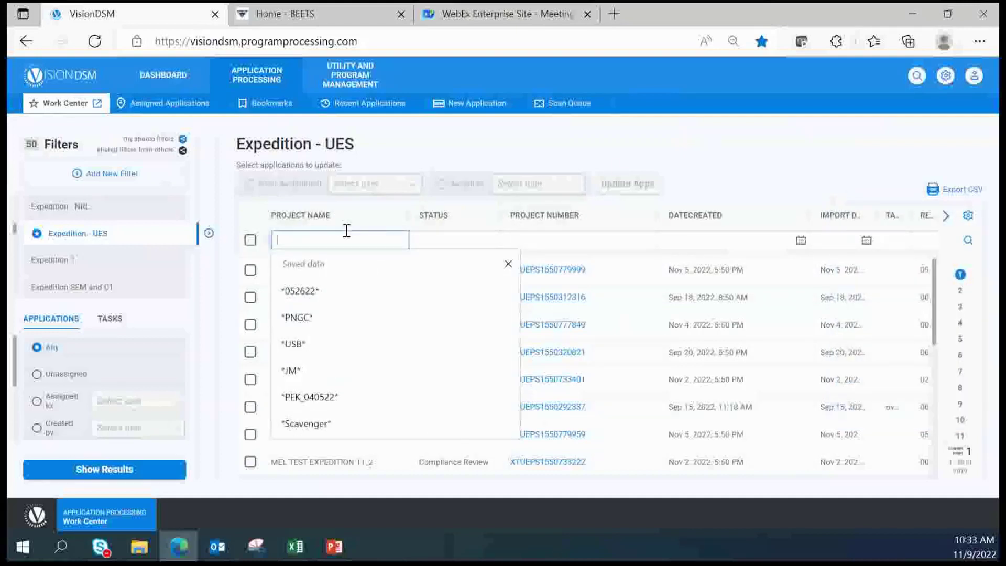
# Filter Project Name on *MJP Test* and open the first MJP Test capitals 11_7 application
pyautogui.hotkey('ctrl', 'v')
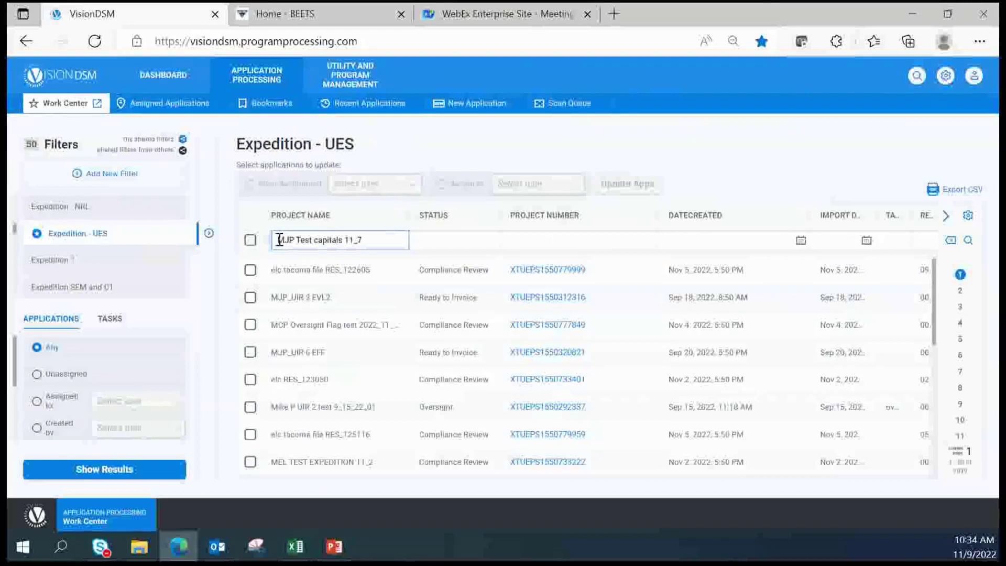
pyautogui.moveTo(366, 241); pyautogui.dragTo(315, 236)
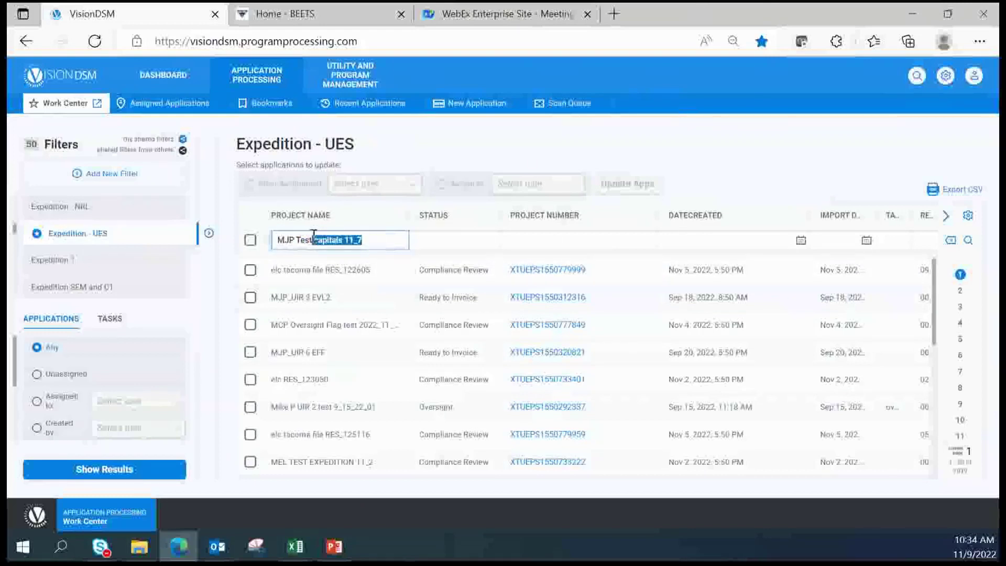
pyautogui.press('BackSpace')
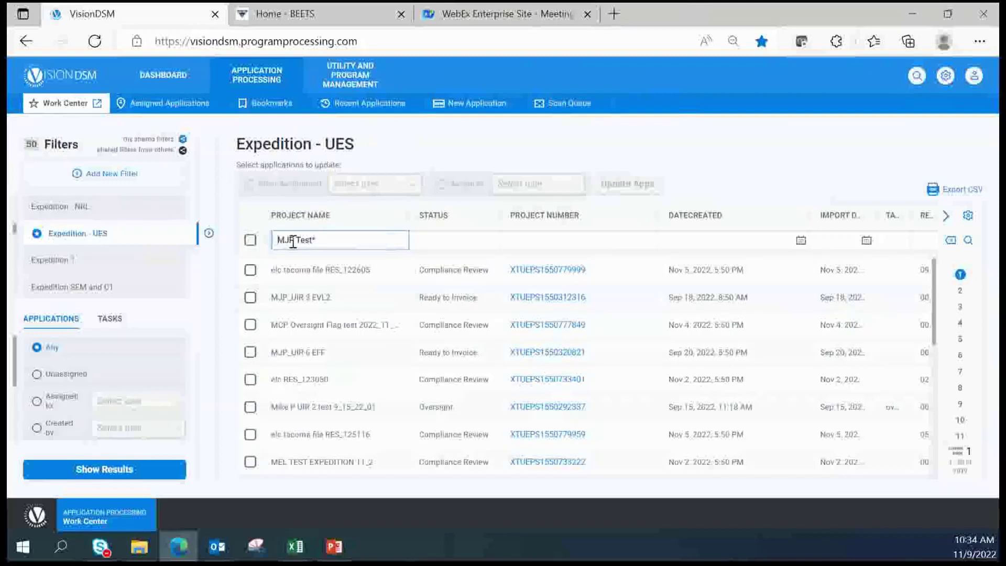
pyautogui.press('Home')
pyautogui.write('*')
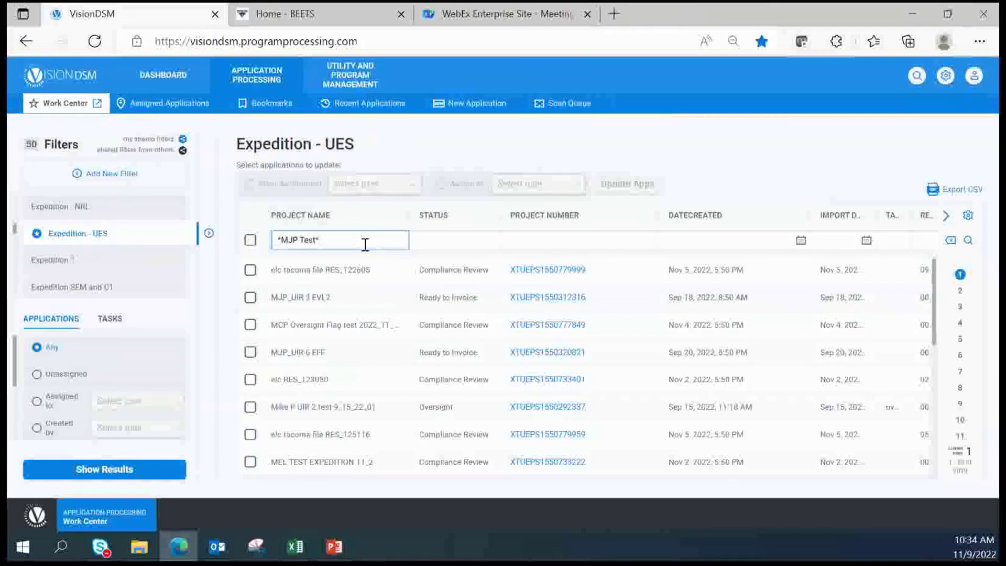
pyautogui.press('Return')
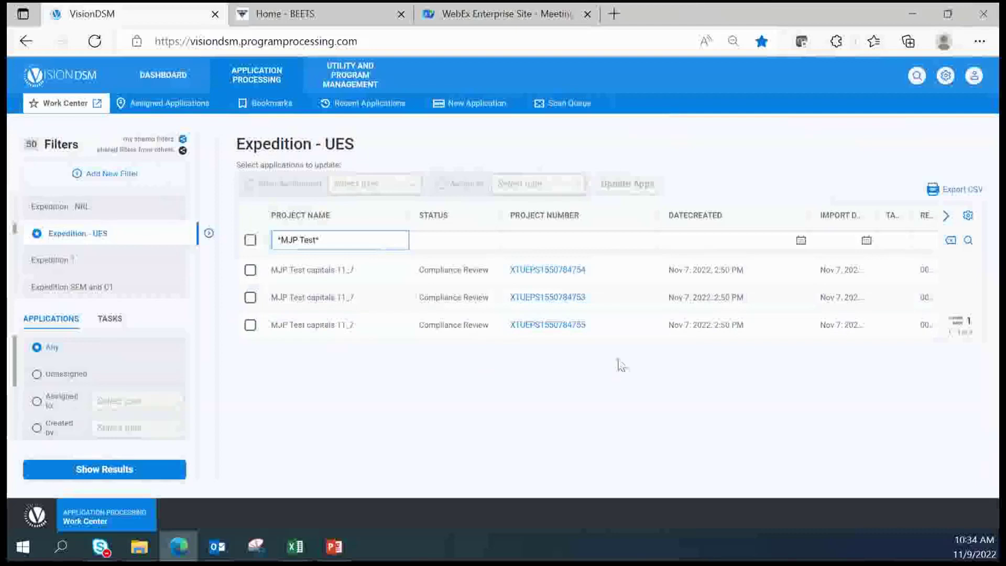
pyautogui.click(538, 276)
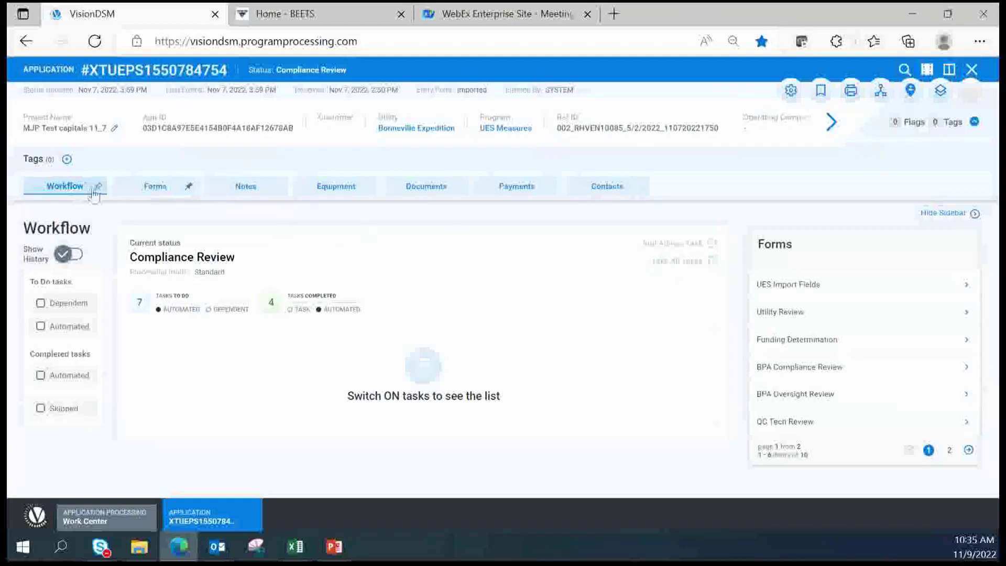
# Review the UES Import Fields, Utility Review, Funding Determination and BPA Compliance Review forms
pyautogui.click(143, 185)
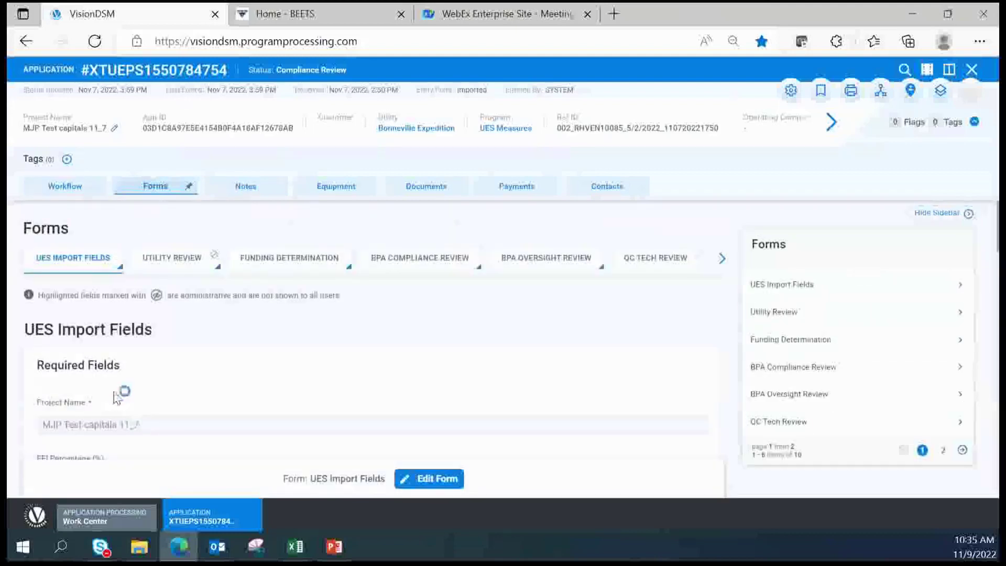
pyautogui.scroll(-5, 116, 398)
pyautogui.scroll(-12, 103, 425)
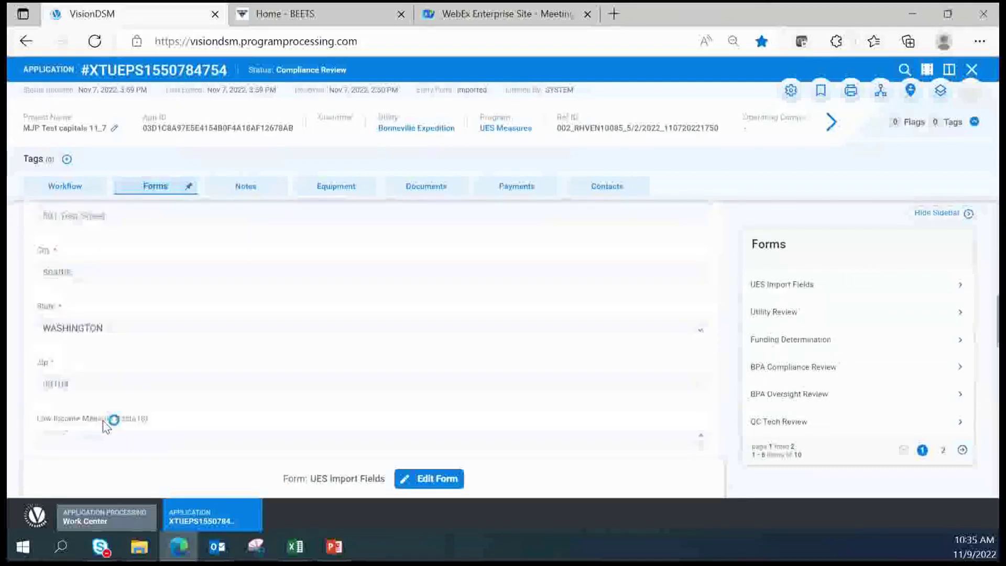
pyautogui.scroll(15, 104, 431)
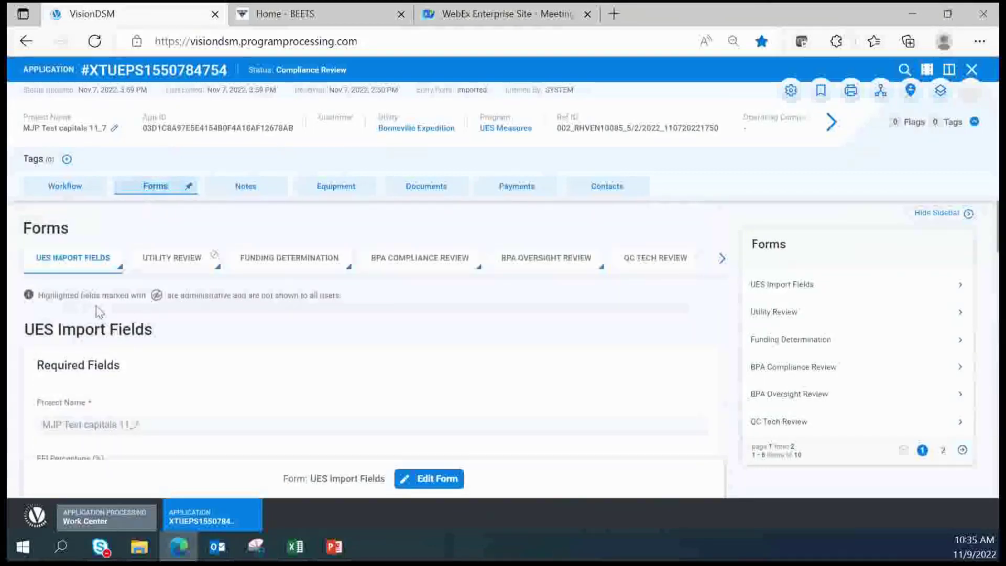
pyautogui.click(168, 264)
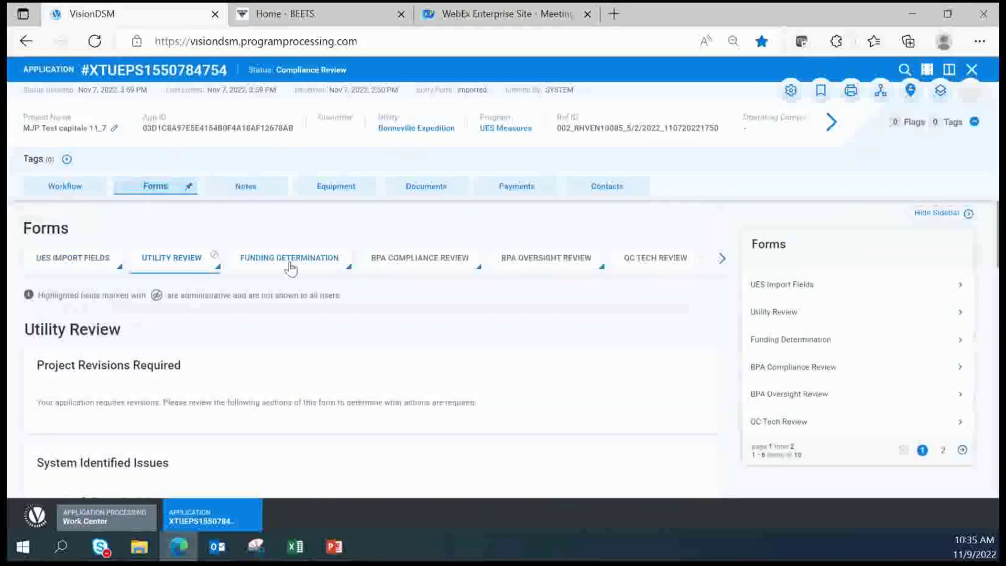
pyautogui.click(289, 266)
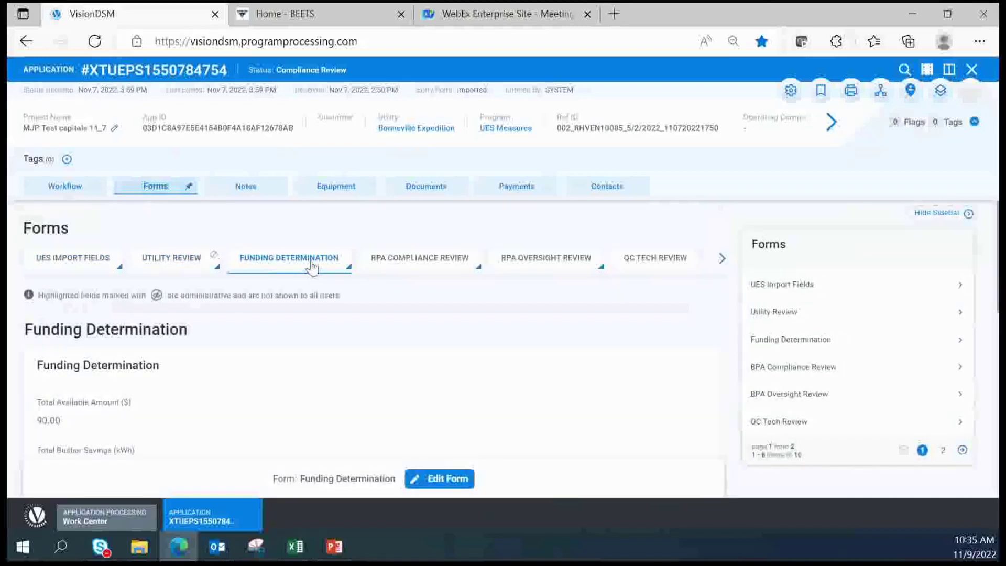
pyautogui.click(425, 271)
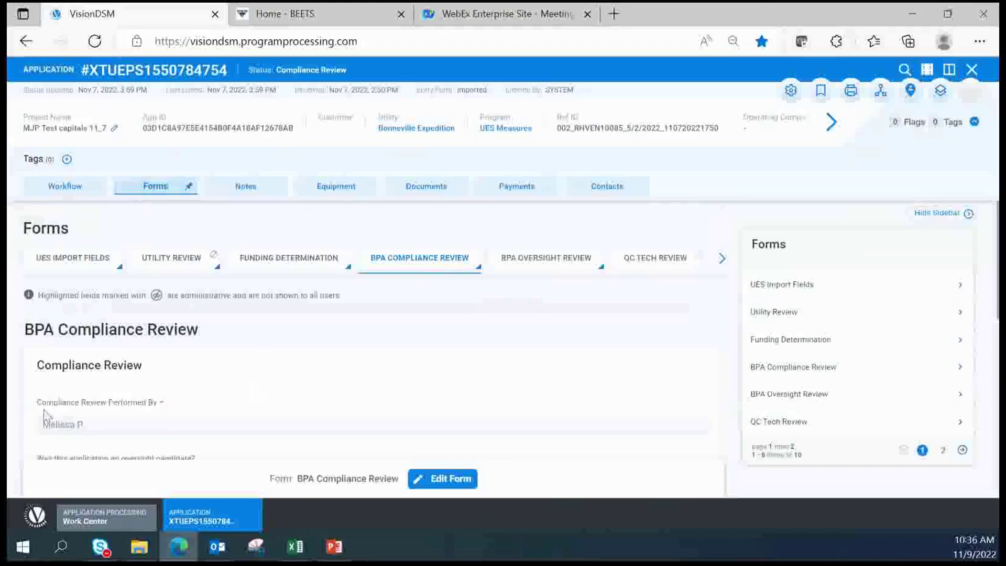
pyautogui.scroll(-2, 124, 407)
pyautogui.scroll(2, 263, 413)
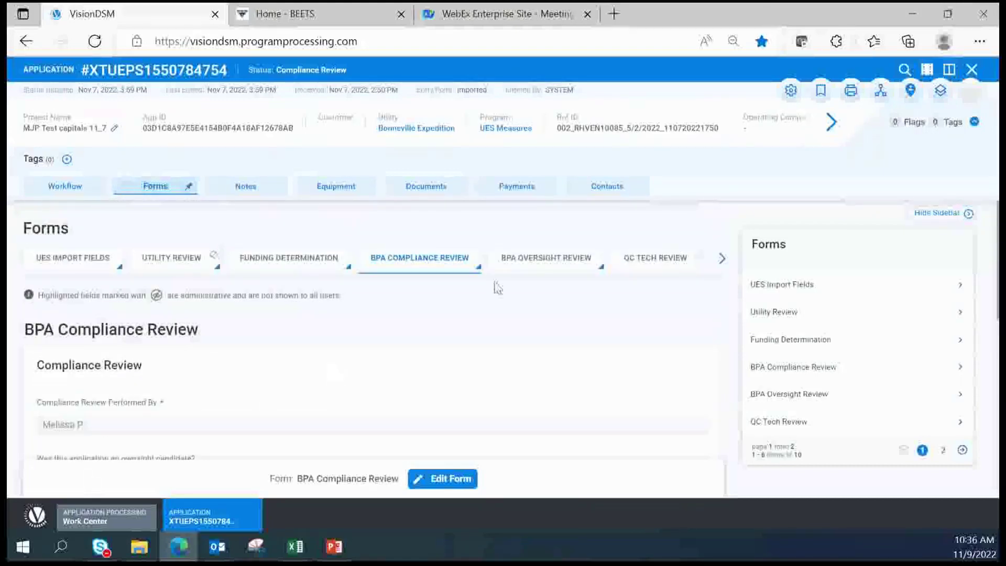
# View the application's payments: a $90.00 Expedition Power check, status Rebate Approved
pyautogui.click(513, 198)
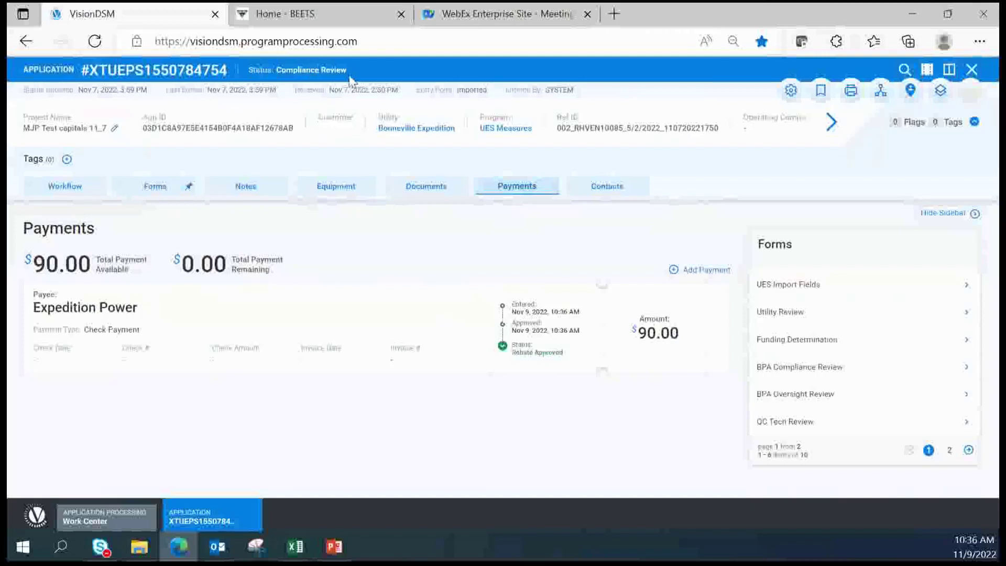
# Check the application's workflow to confirm its status is Ready to Invoice
pyautogui.click(59, 194)
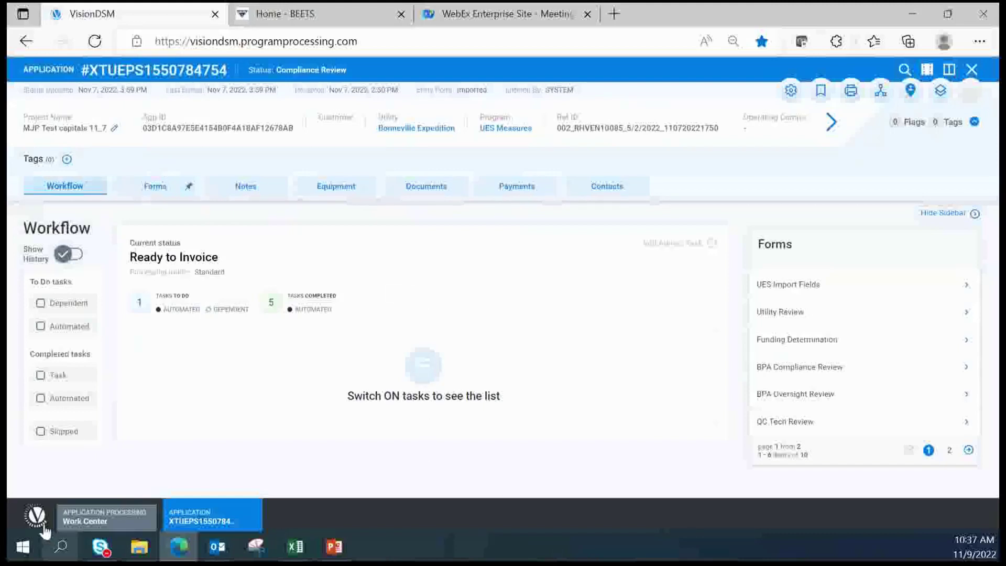
# Return to the Expedition - UES work center list, then open the Utility and Program Management utilities list
pyautogui.click(79, 526)
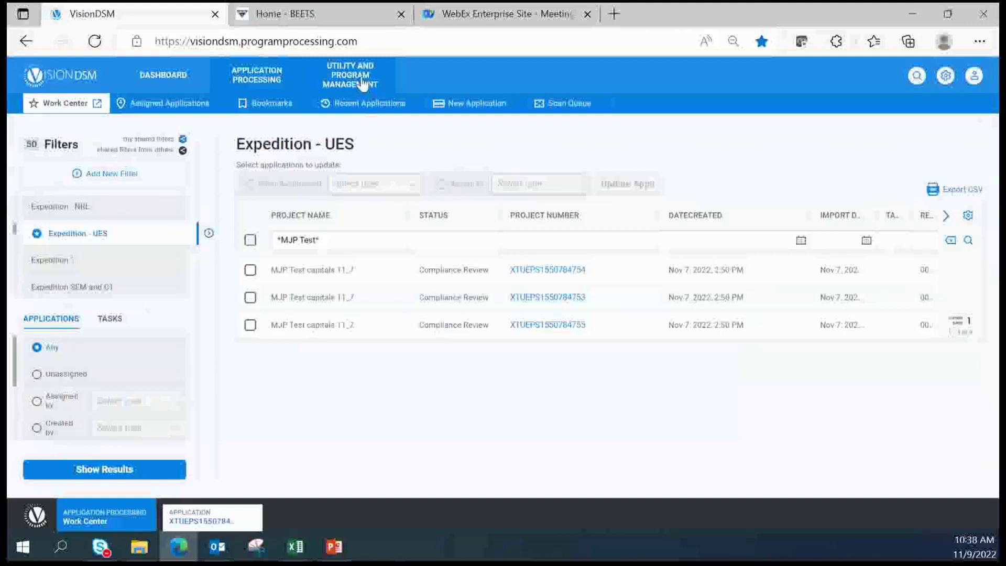
pyautogui.click(362, 83)
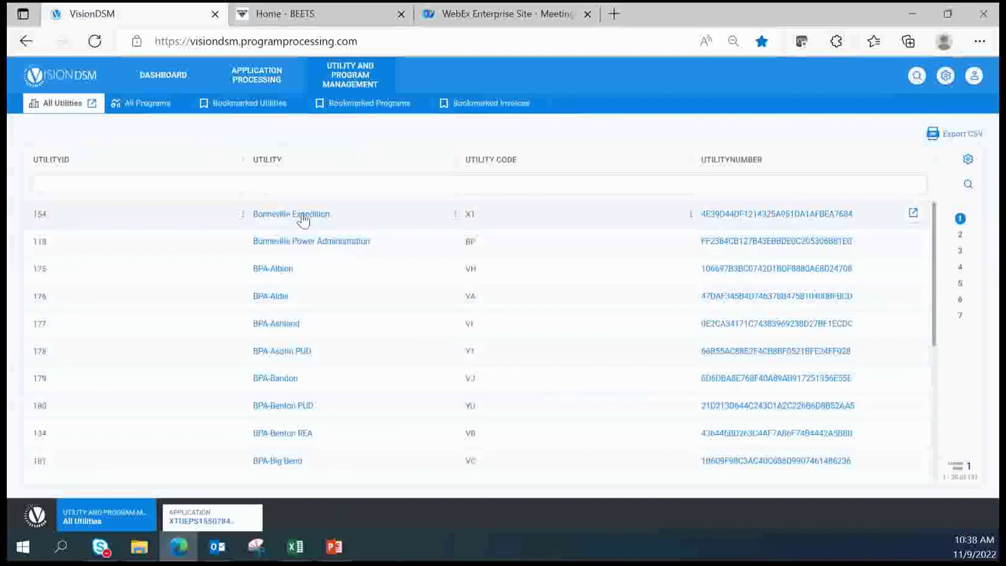
# View the applications of Bonneville Expedition's UES Measures program, then close that program view
pyautogui.click(279, 215)
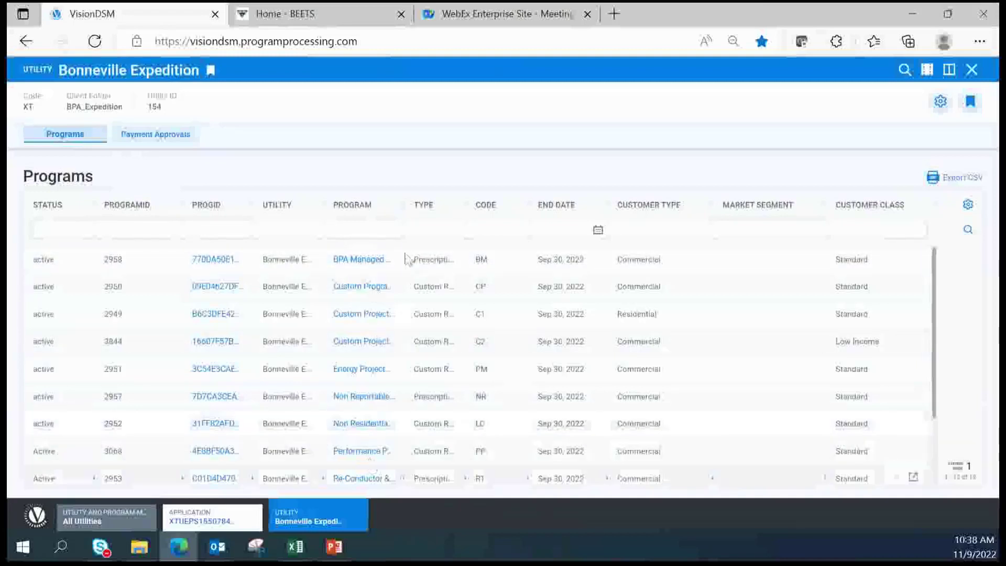
pyautogui.scroll(-3, 386, 397)
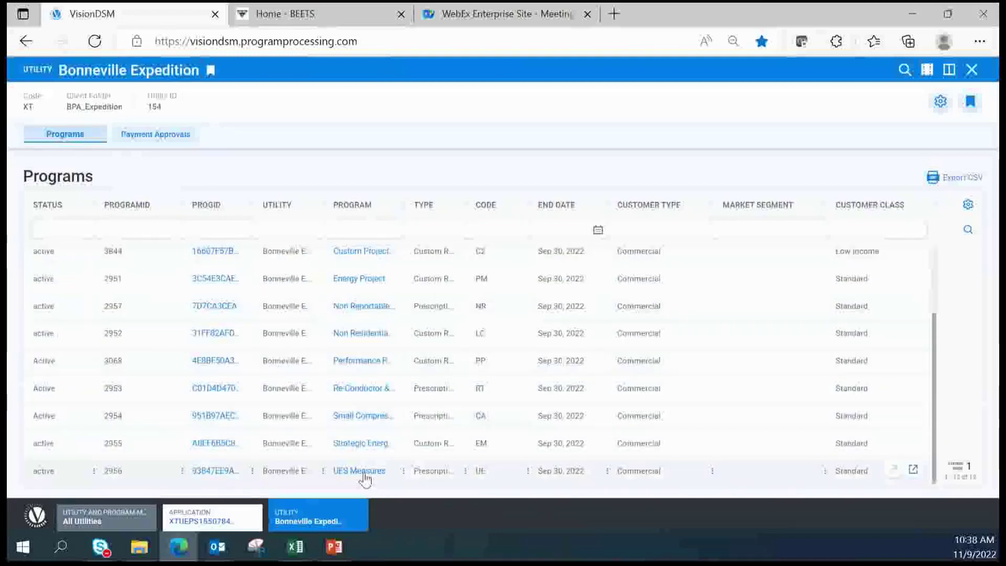
pyautogui.click(361, 471)
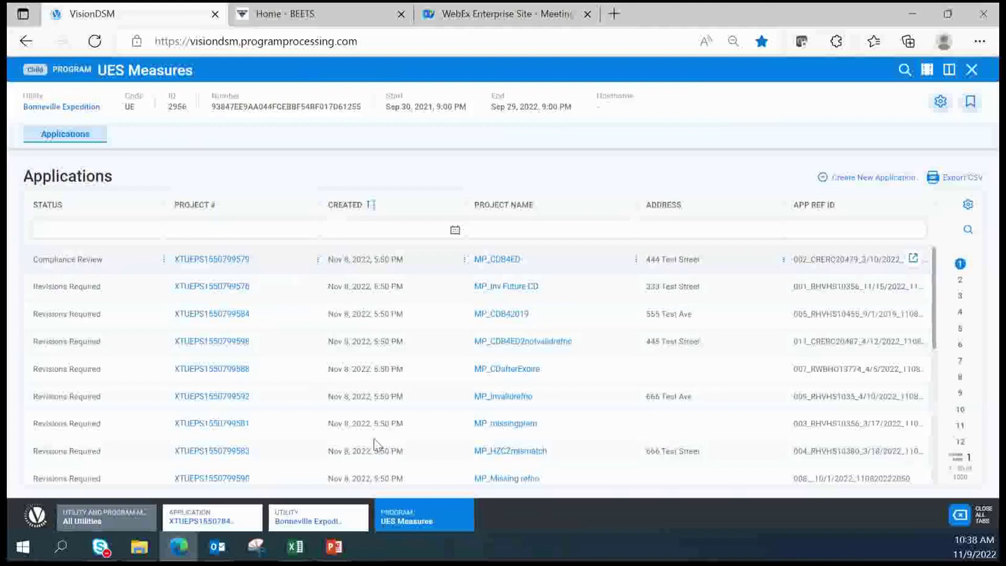
pyautogui.moveTo(465, 526)
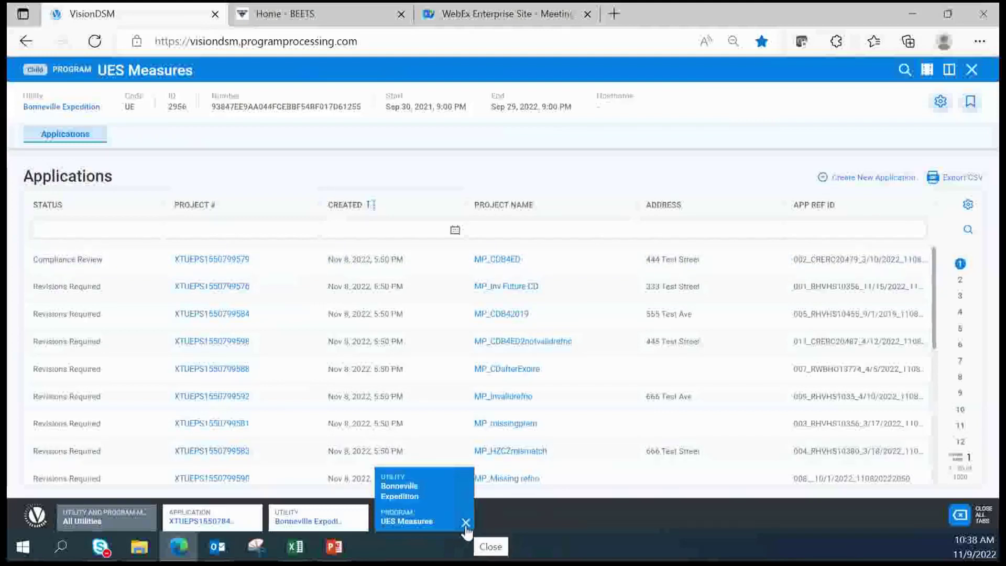
pyautogui.click(465, 524)
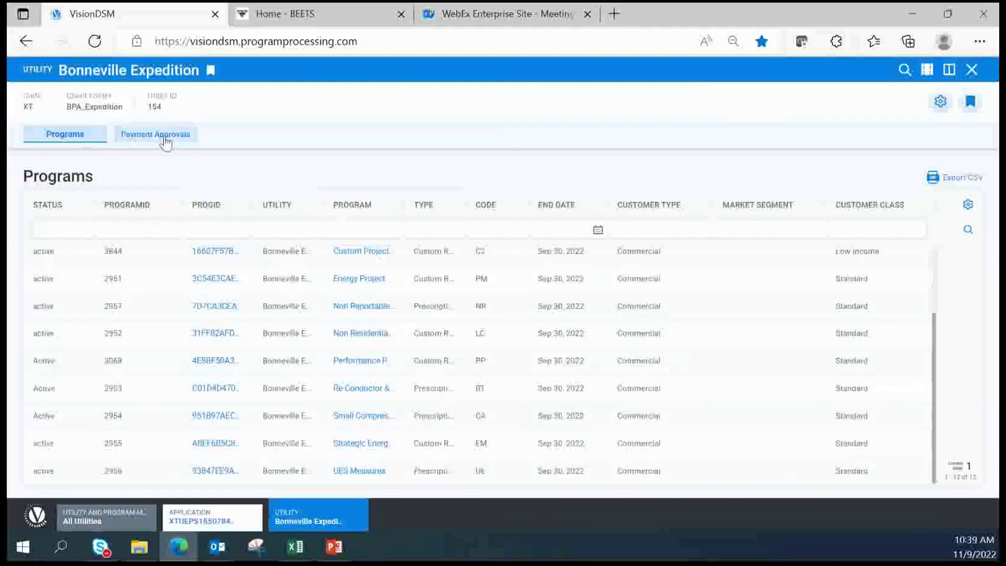
pyautogui.click(941, 103)
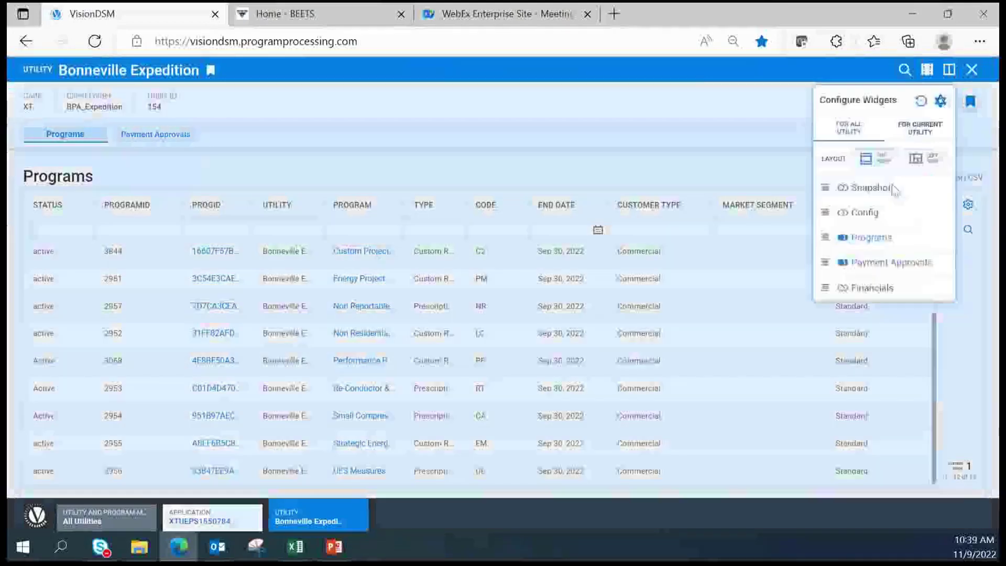
pyautogui.click(841, 187)
pyautogui.click(843, 213)
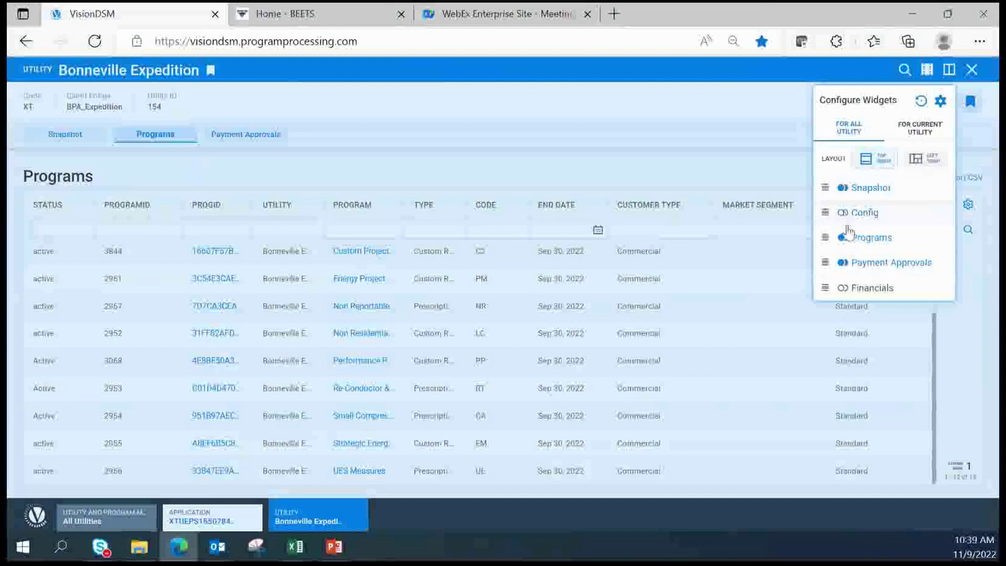
pyautogui.click(841, 288)
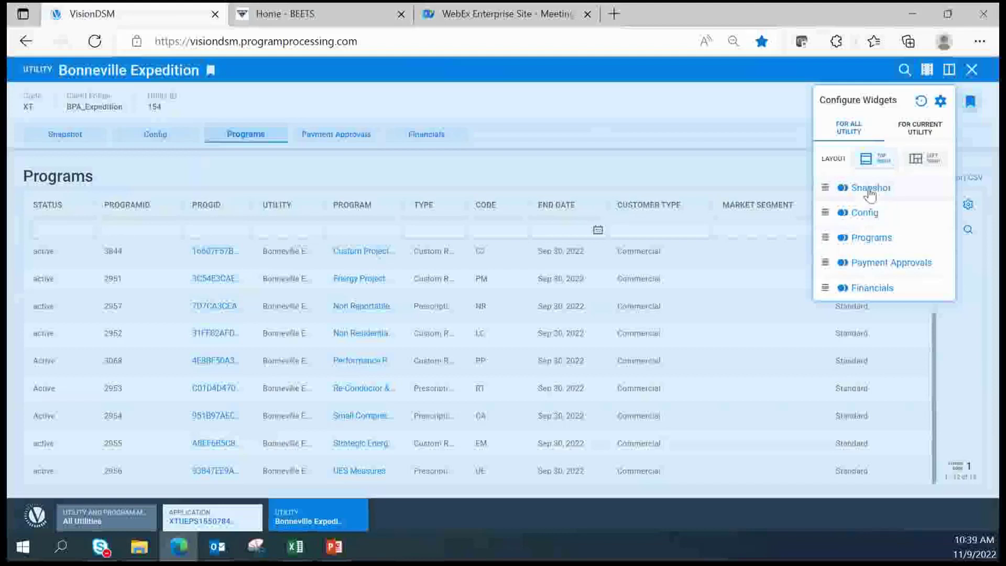
pyautogui.click(841, 188)
pyautogui.click(842, 213)
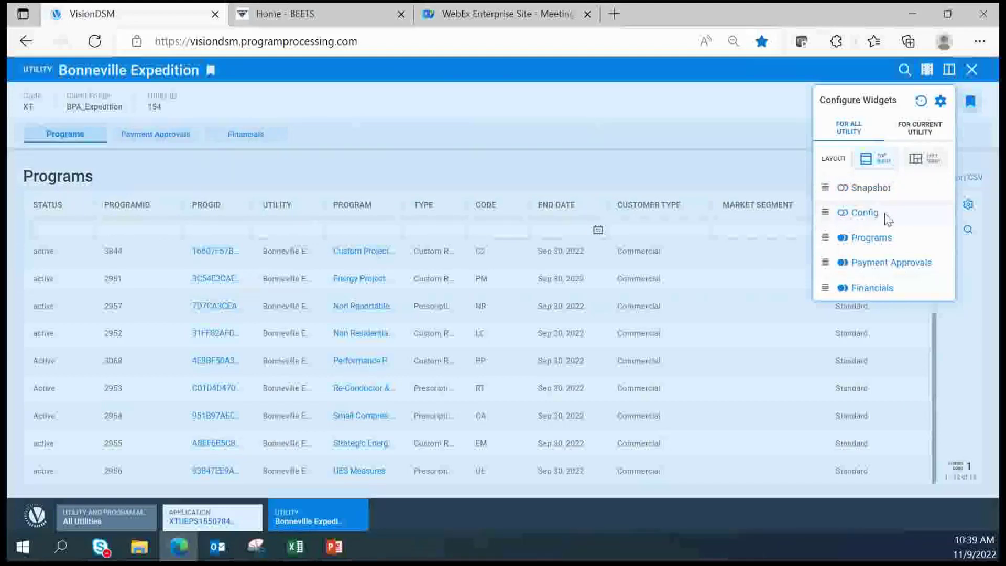
pyautogui.click(845, 290)
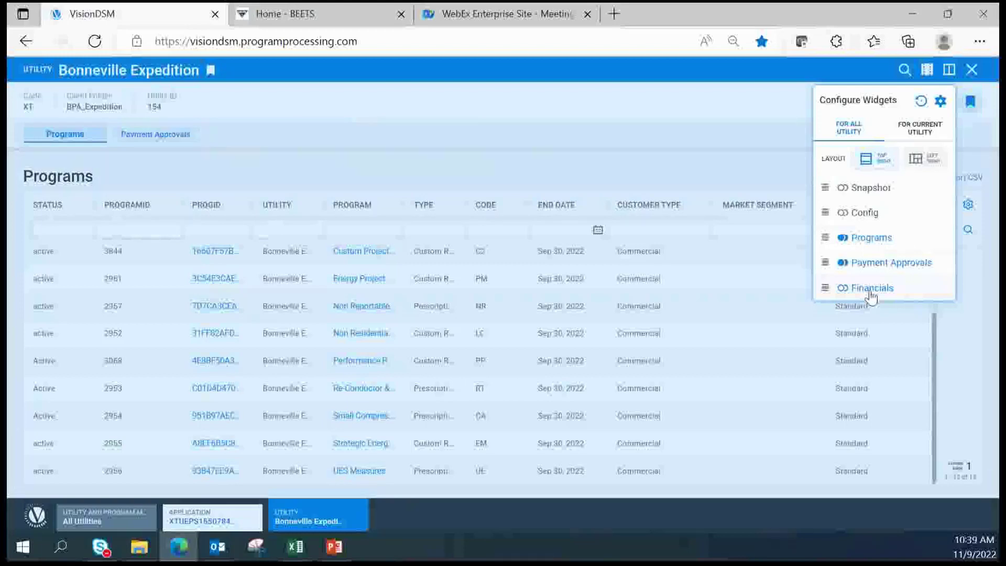
pyautogui.click(507, 109)
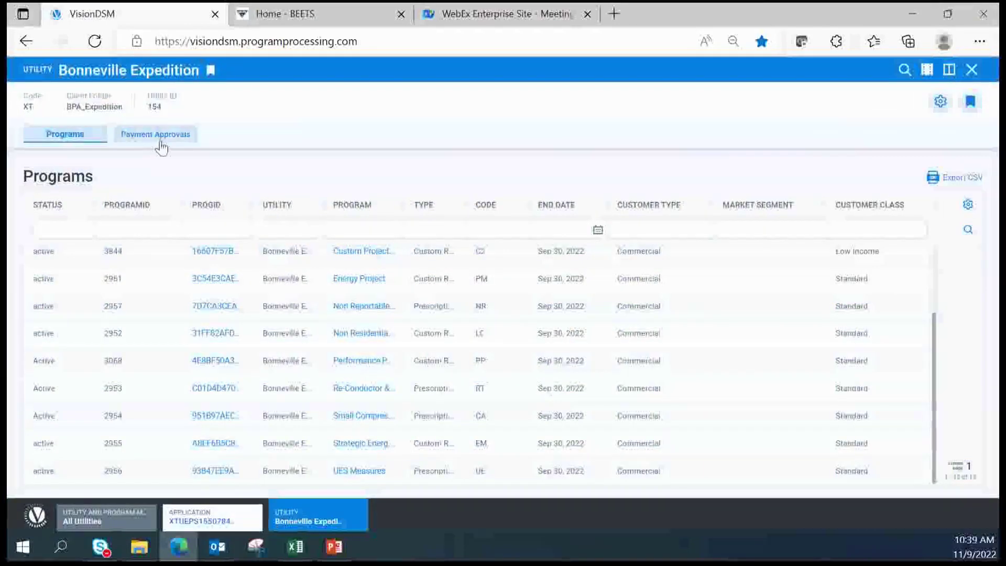
# Switch to Payment Approvals and include every program in the Programs filter
pyautogui.click(158, 137)
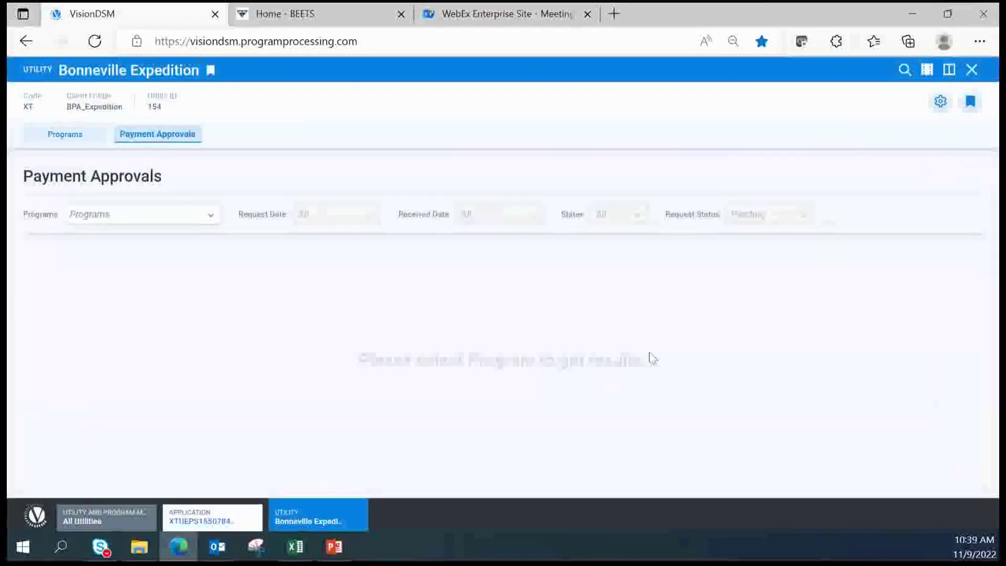
pyautogui.click(209, 221)
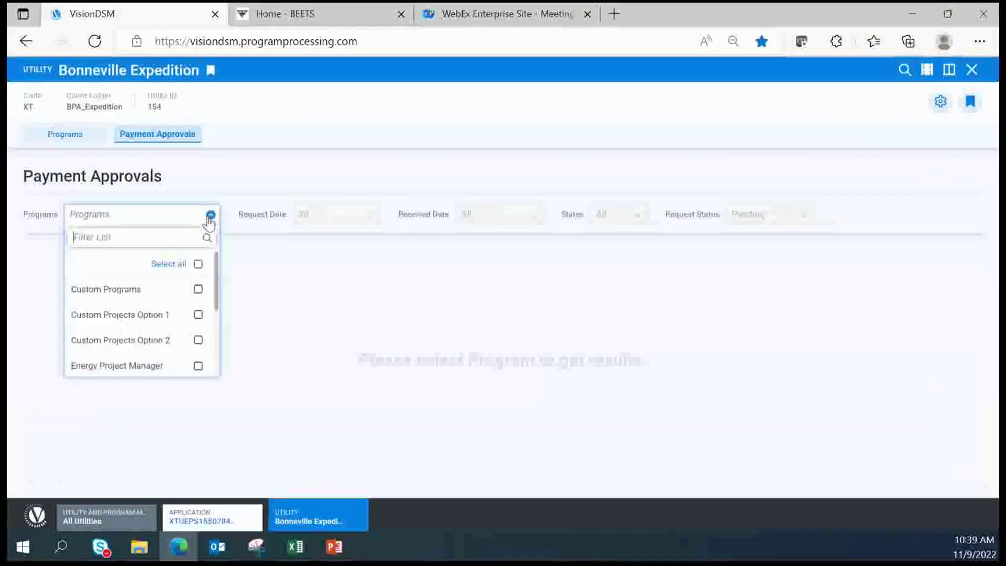
pyautogui.click(198, 264)
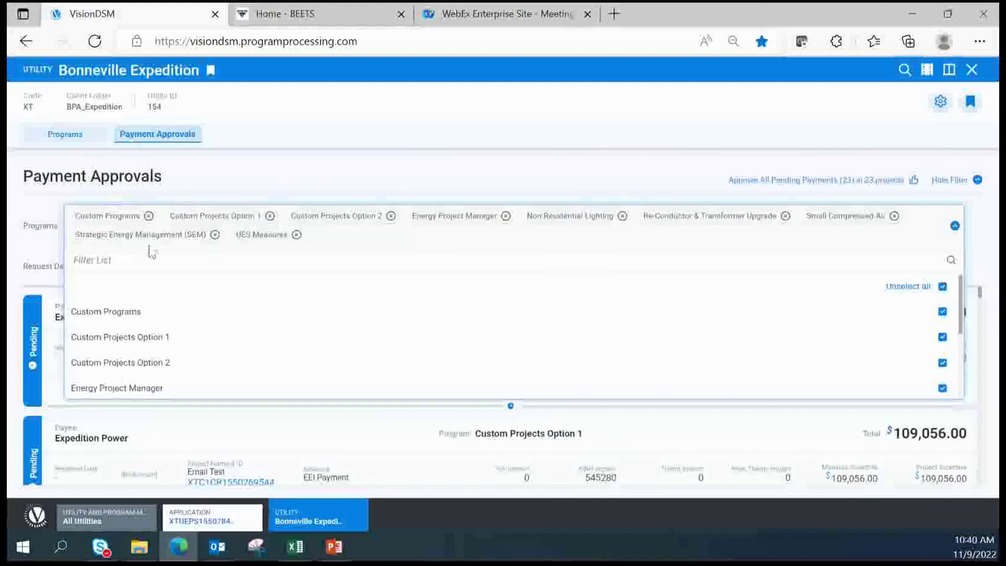
pyautogui.click(954, 228)
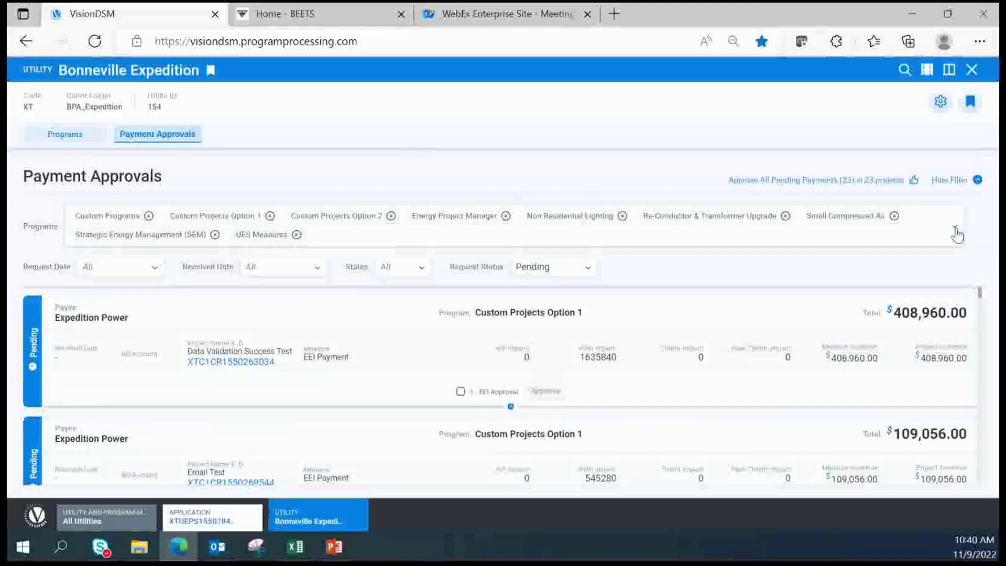
pyautogui.click(955, 229)
pyautogui.click(955, 228)
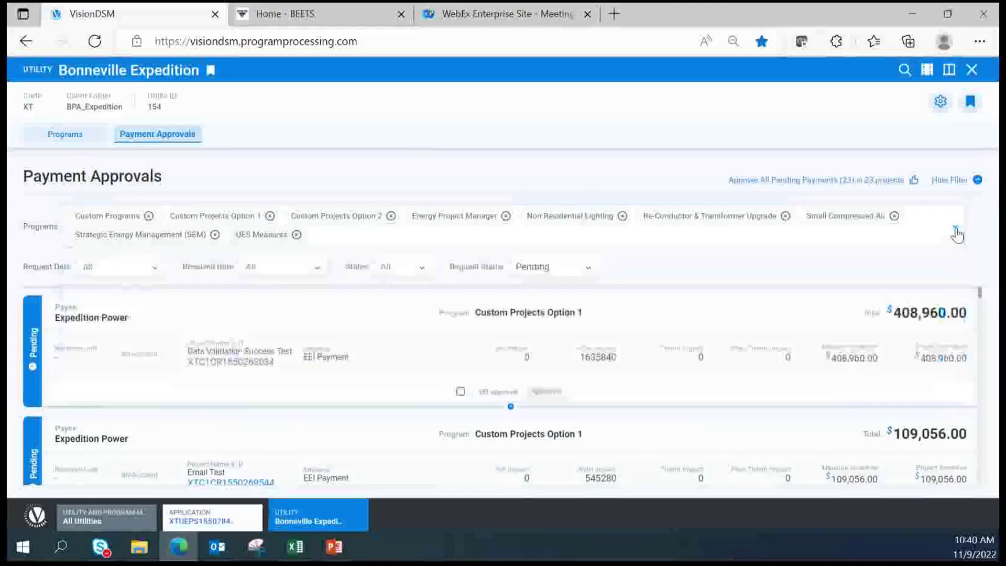
# Mark all pending payments with Approve All, then clear those marks again
pyautogui.scroll(-1, 644, 361)
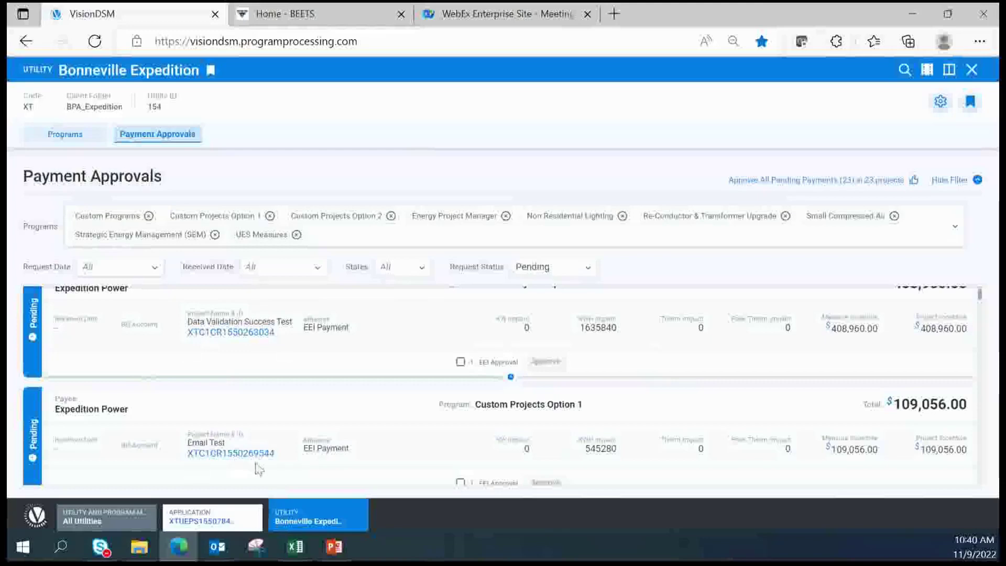
pyautogui.scroll(-3, 393, 451)
pyautogui.scroll(-2, 393, 453)
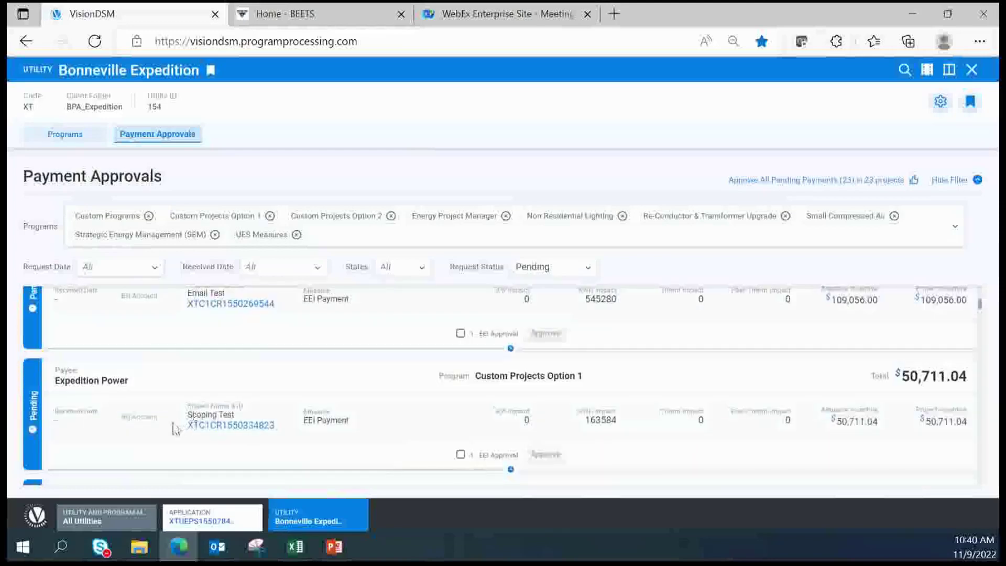
pyautogui.scroll(-3, 566, 385)
pyautogui.scroll(-3, 566, 388)
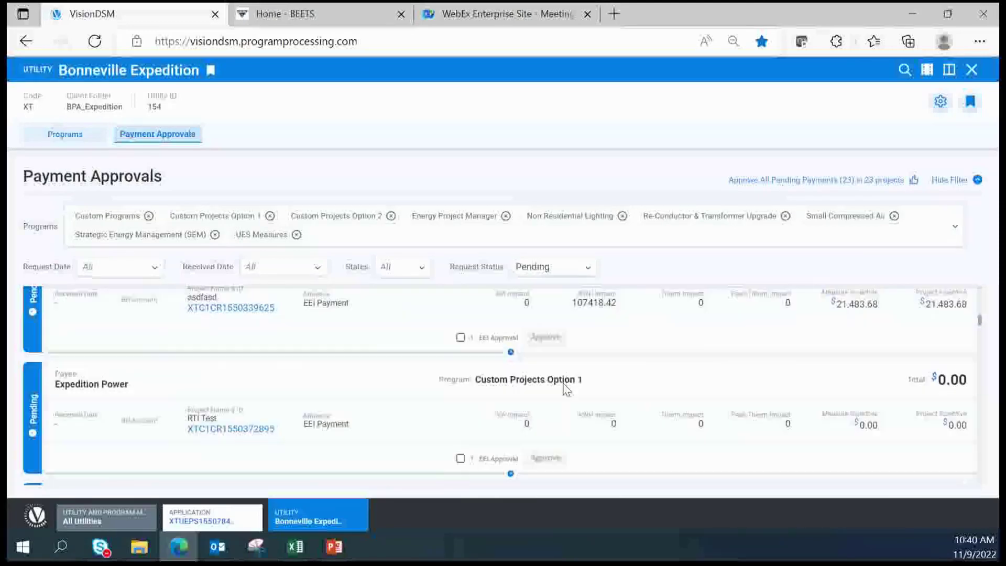
pyautogui.scroll(10, 914, 409)
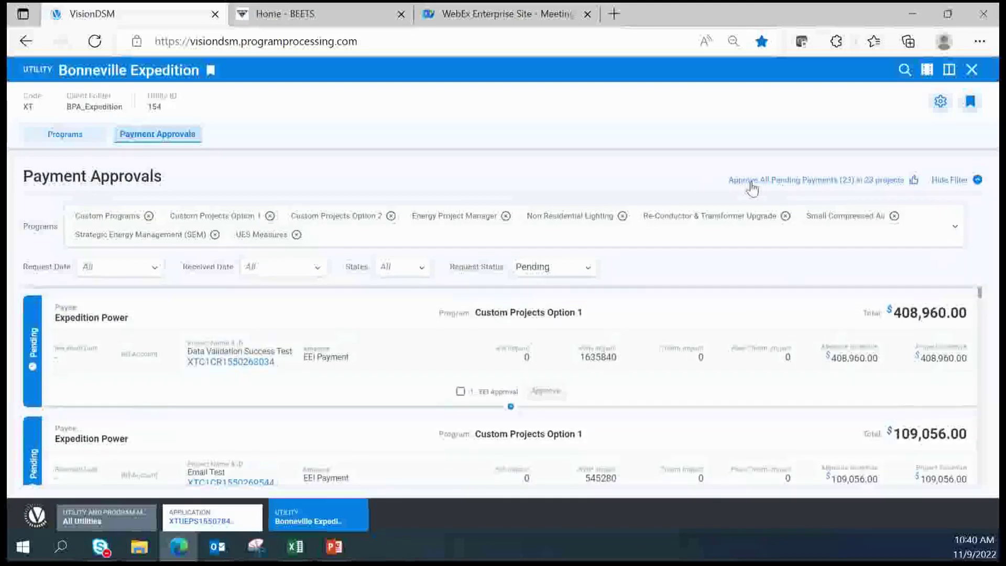
pyautogui.click(786, 182)
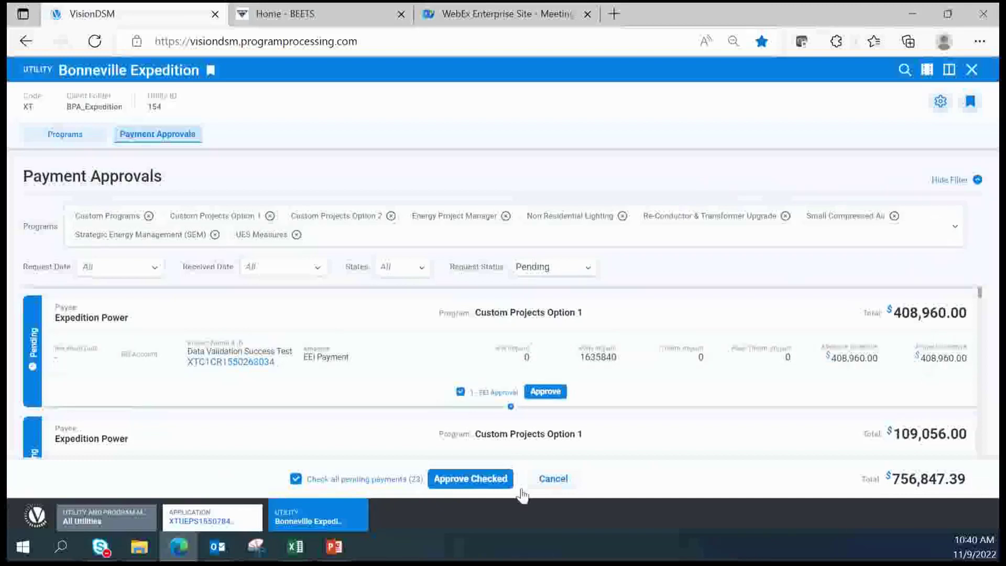
pyautogui.click(296, 479)
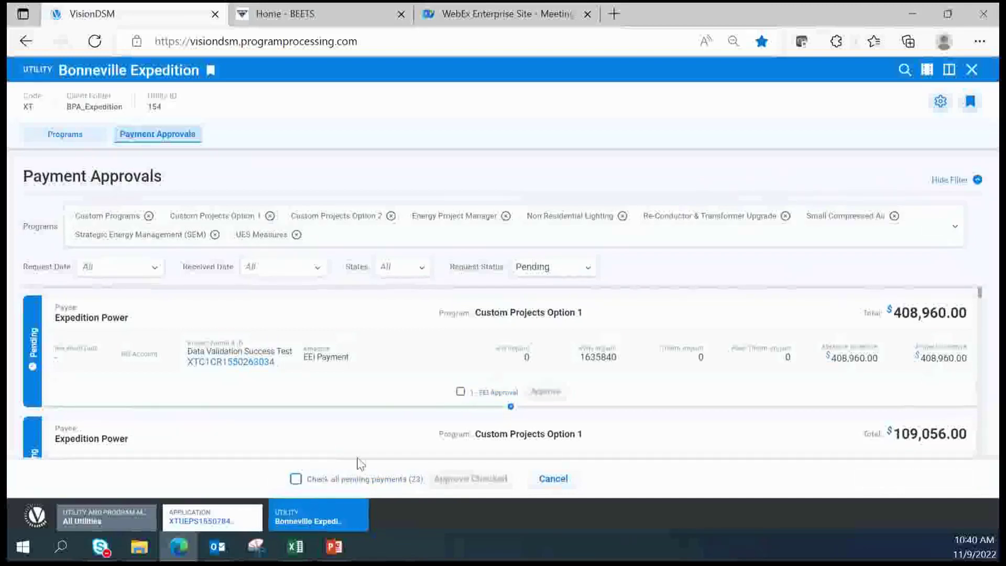
# Tick and untick EEI Approval for the Data Validation Success Test and Email Test payments, then deselect all programs
pyautogui.click(460, 393)
pyautogui.scroll(-3, 606, 386)
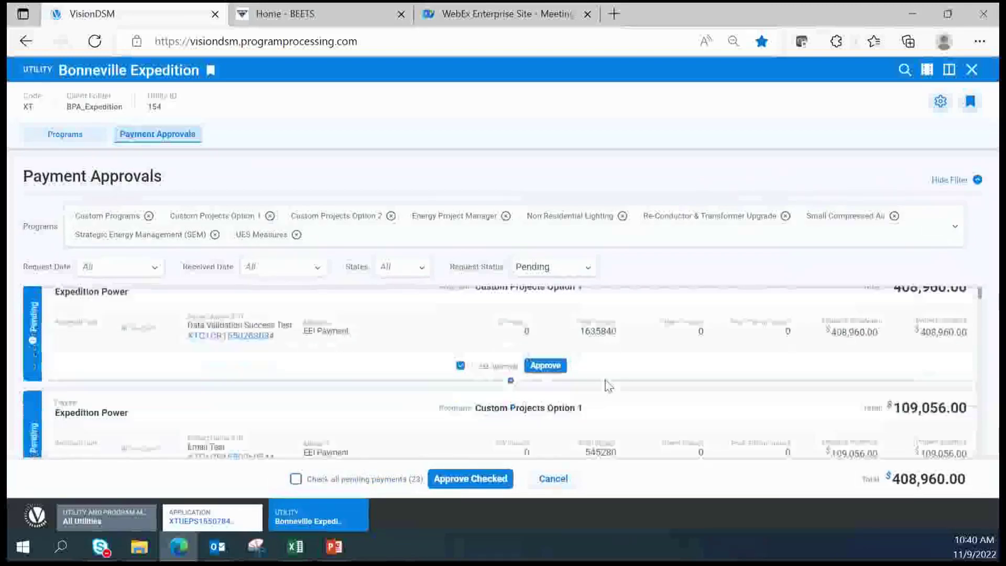
pyautogui.click(460, 385)
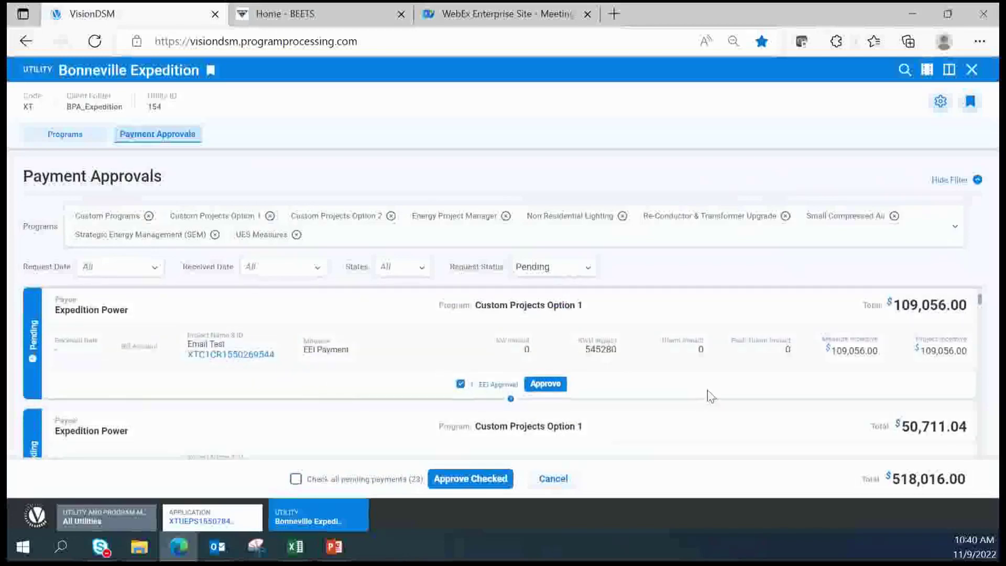
pyautogui.scroll(3, 786, 377)
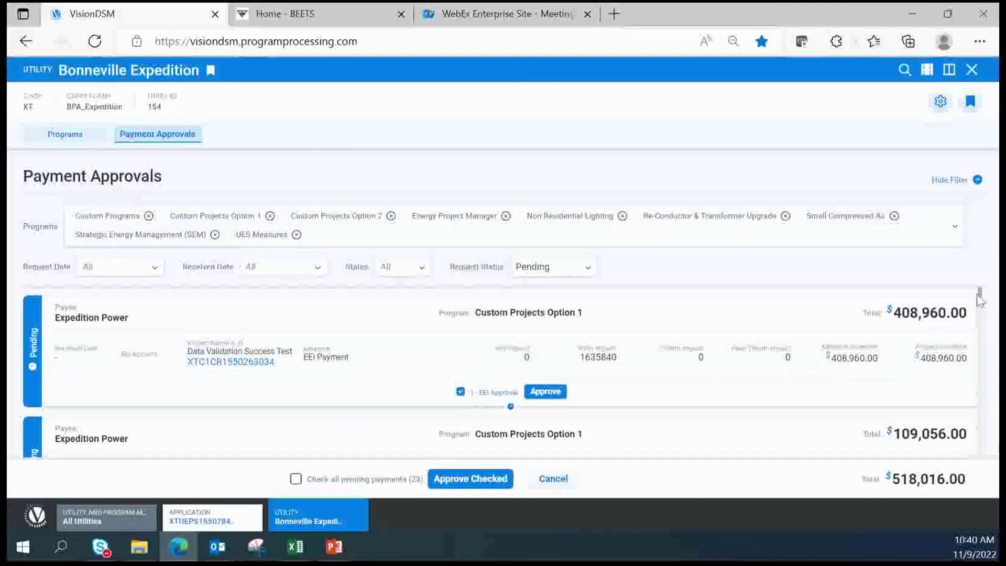
pyautogui.click(460, 392)
pyautogui.scroll(-1, 466, 414)
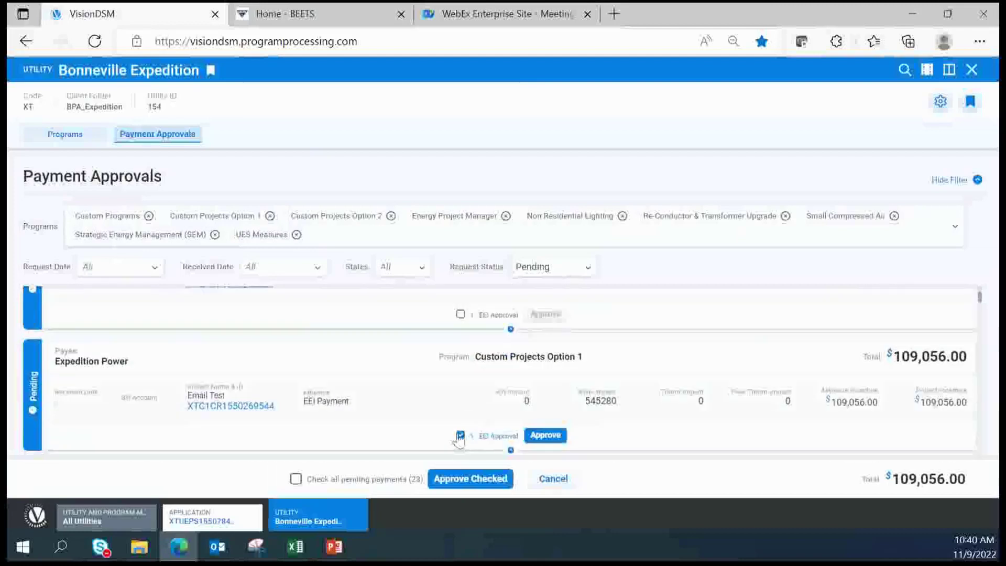
pyautogui.click(460, 435)
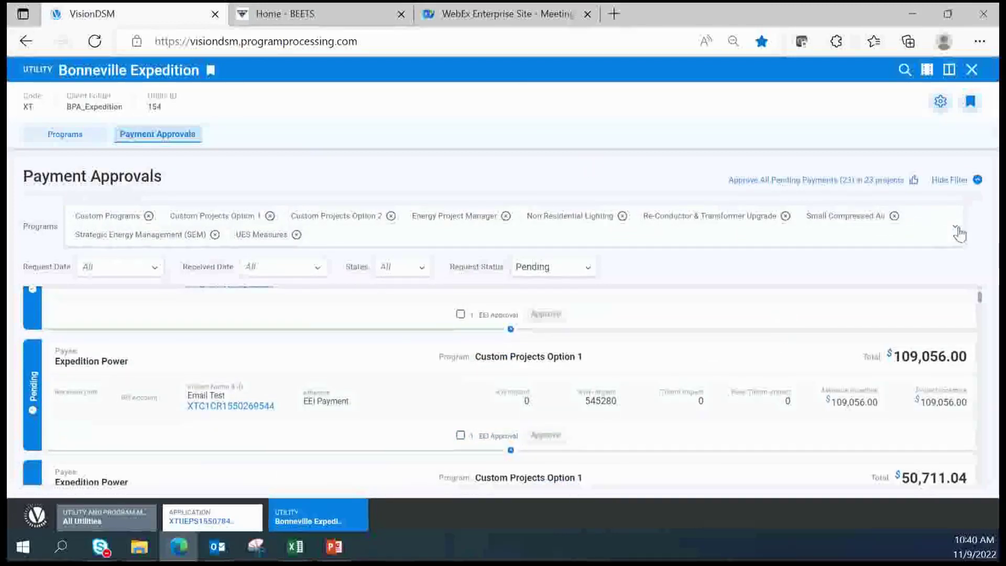
pyautogui.click(958, 231)
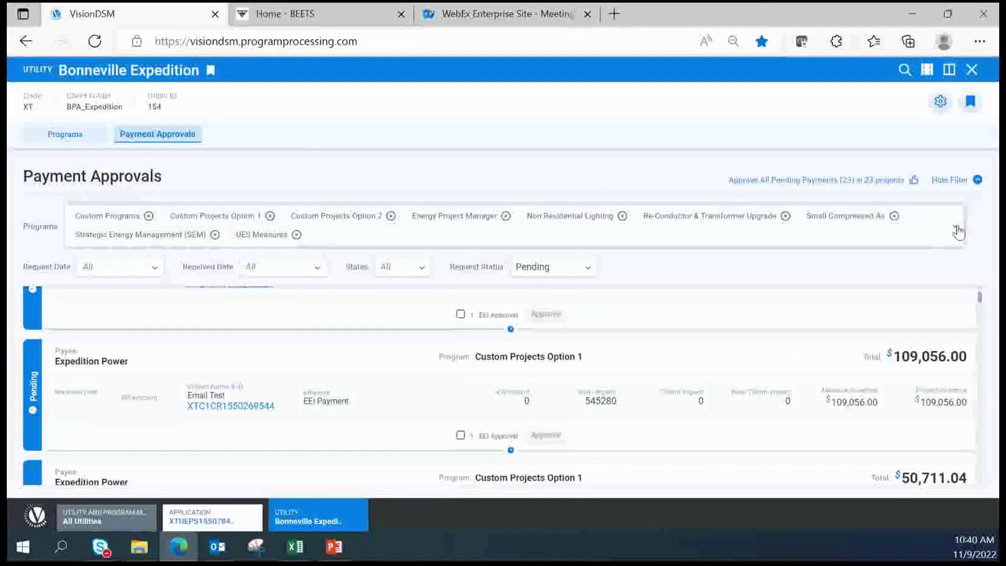
pyautogui.click(942, 287)
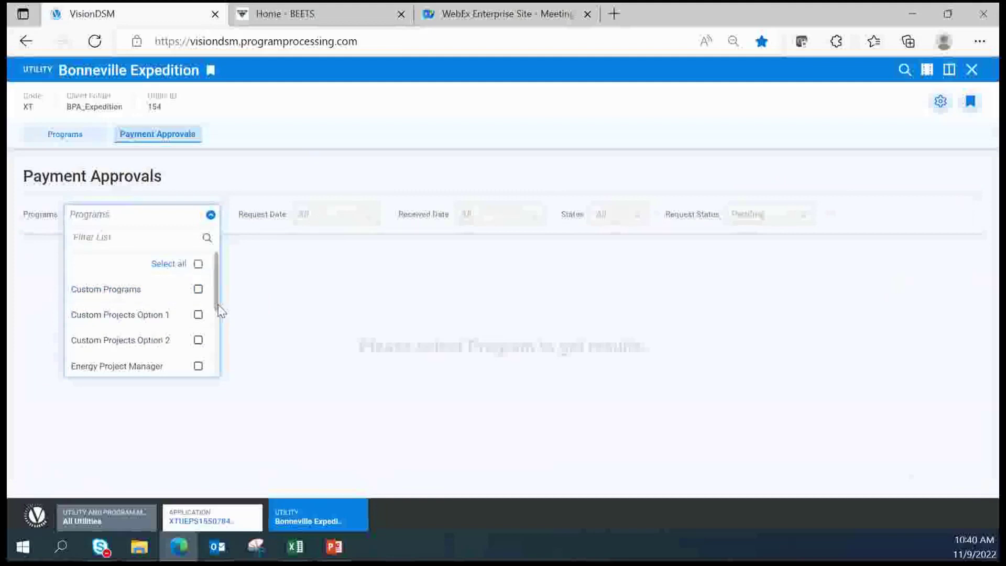
# Filter Payment Approvals to UES Measures and open the $90.00 MJP Test capitals 11_7 application's Payments tab
pyautogui.moveTo(216, 308); pyautogui.dragTo(212, 384)
pyautogui.click(199, 366)
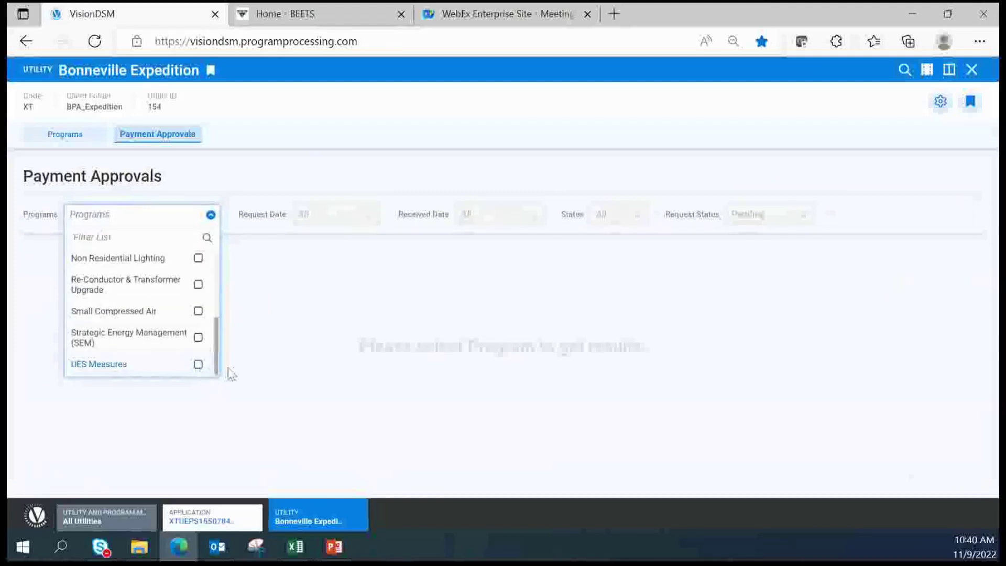
pyautogui.click(211, 217)
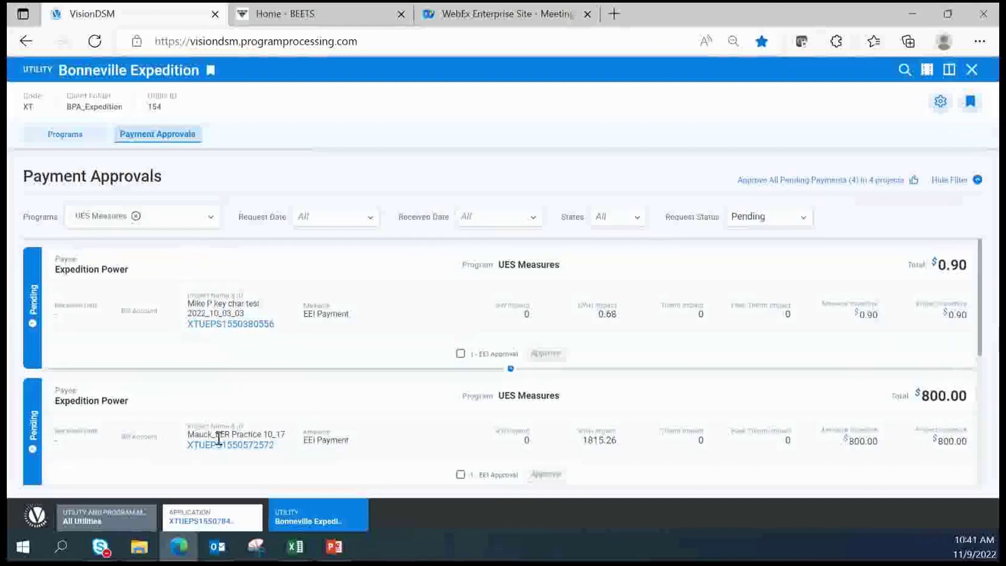
pyautogui.scroll(-2, 725, 385)
pyautogui.scroll(-5, 730, 385)
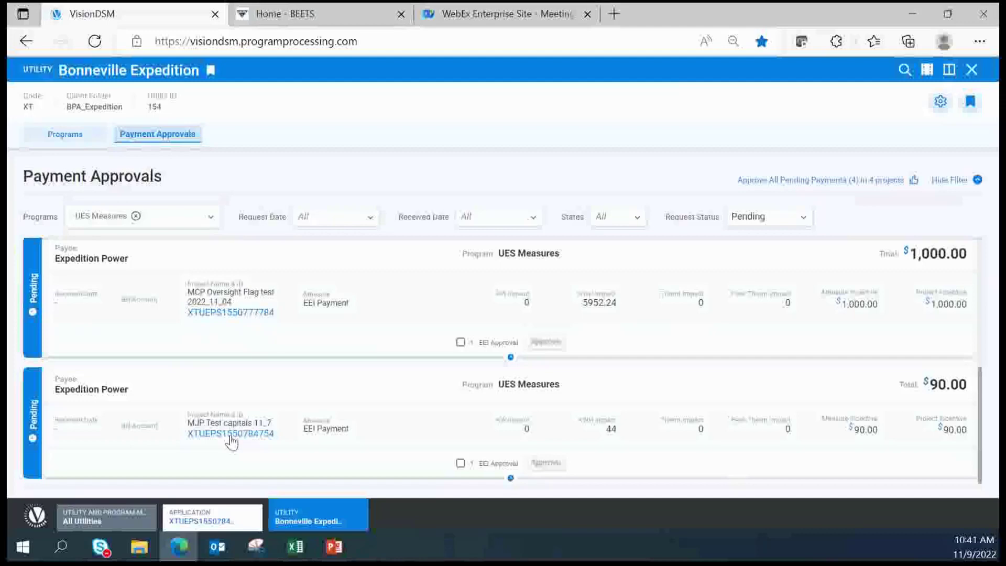
pyautogui.click(253, 439)
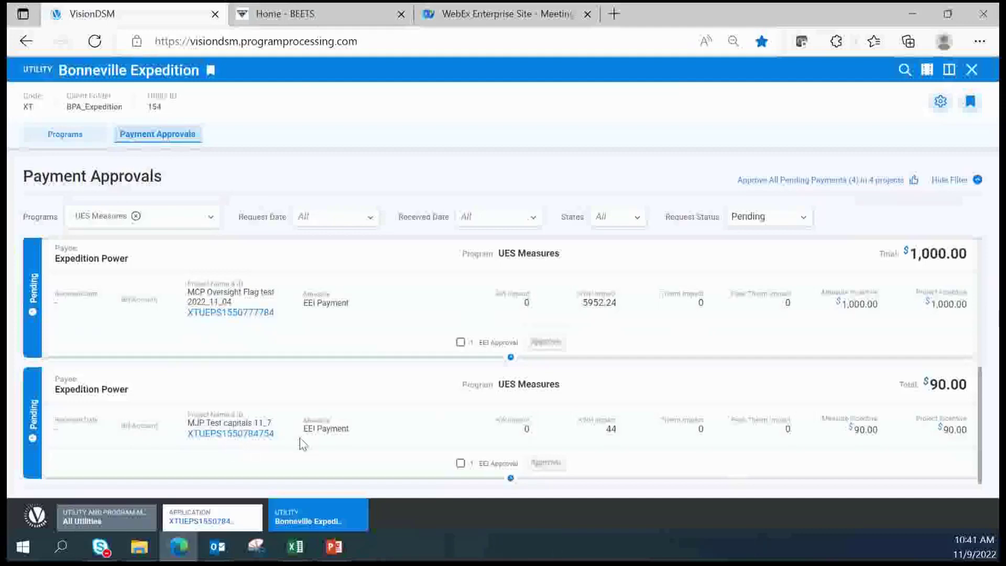
pyautogui.click(529, 186)
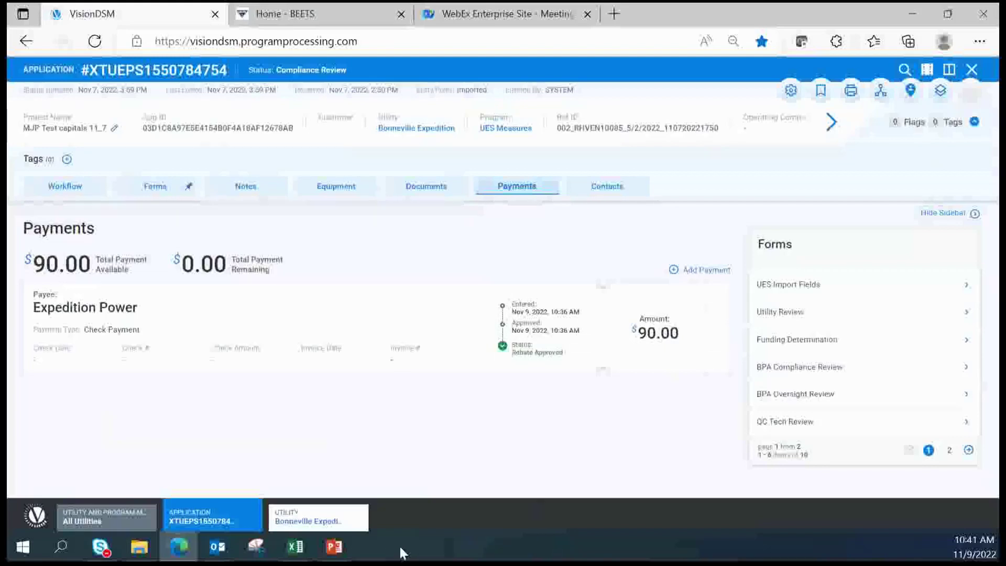
# Back on Payment Approvals, tick EEI Approval for only the $90.00 payment, leaving the $1,000.00 one unticked
pyautogui.click(300, 526)
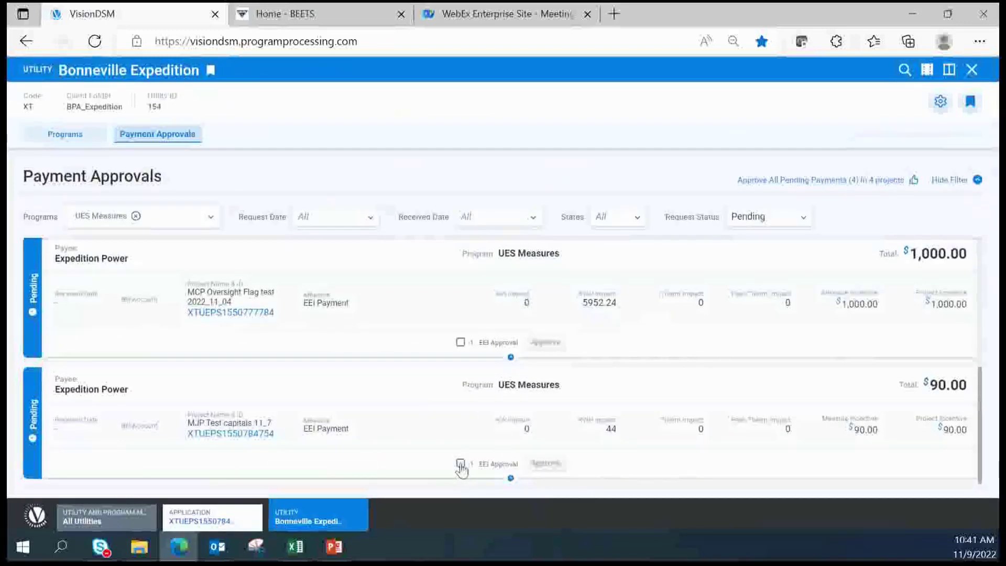
pyautogui.click(461, 463)
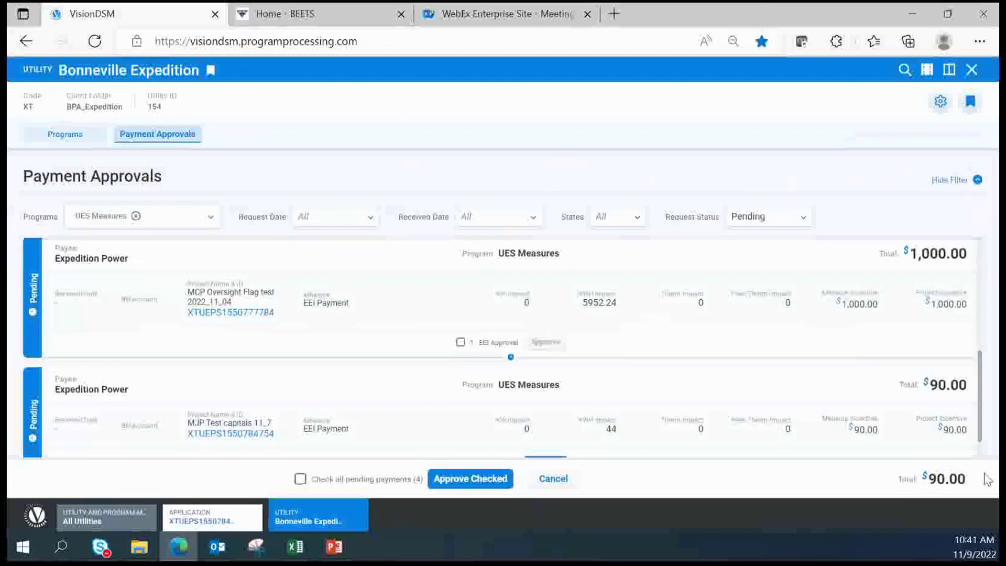
pyautogui.click(460, 343)
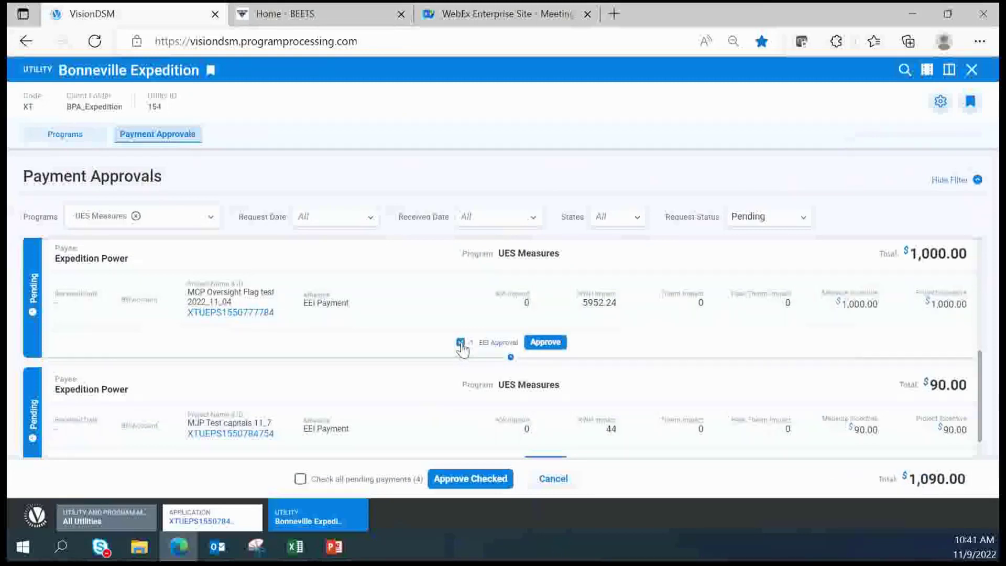
pyautogui.click(460, 343)
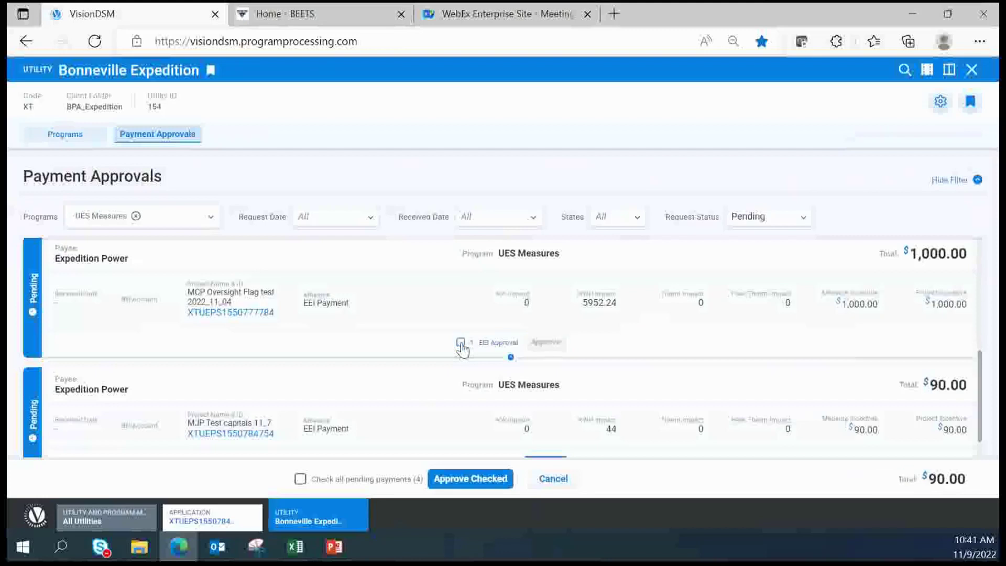
pyautogui.scroll(-1, 613, 406)
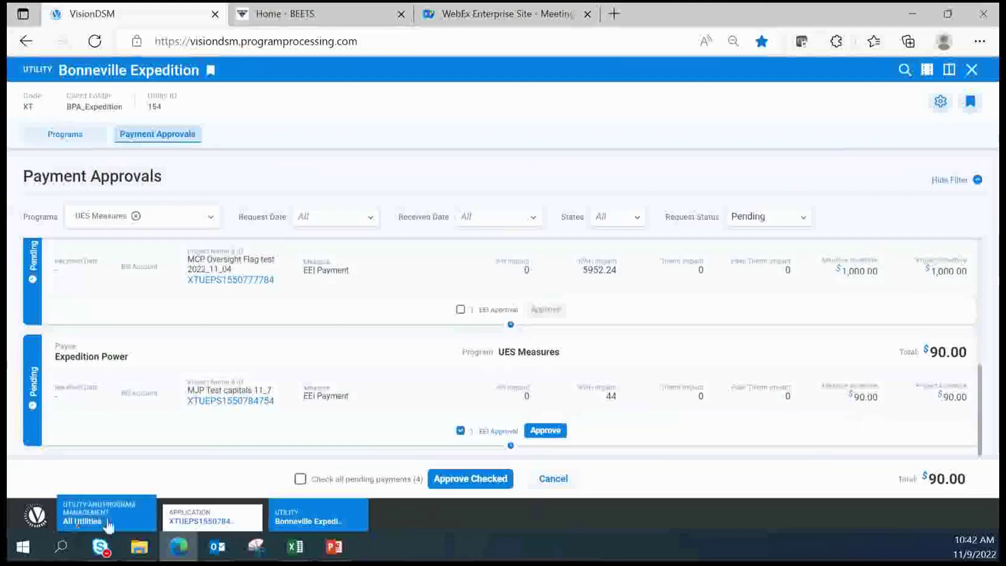
# Go to All Utilities and open the Budget & Savings Dashboard
pyautogui.click(69, 522)
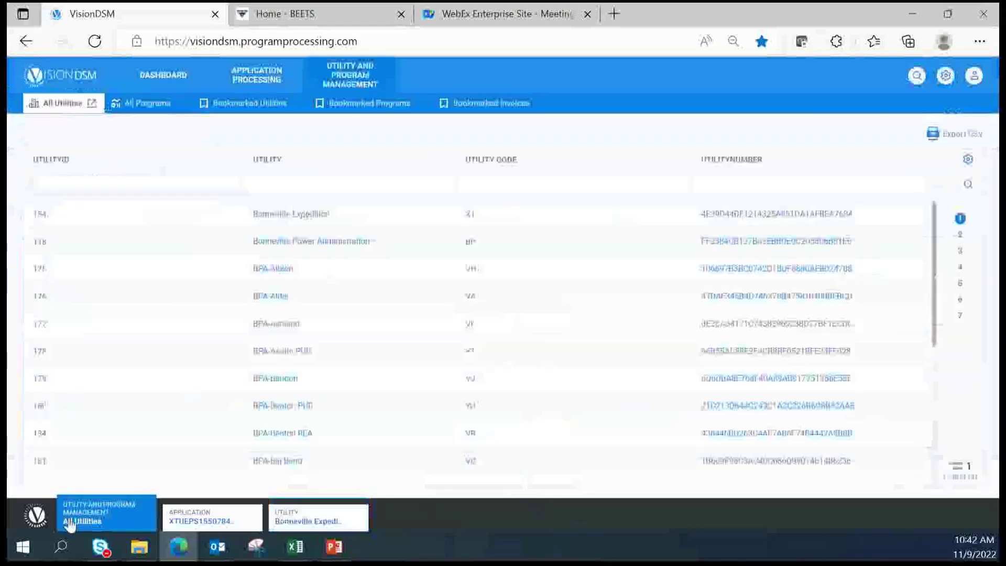
pyautogui.click(163, 78)
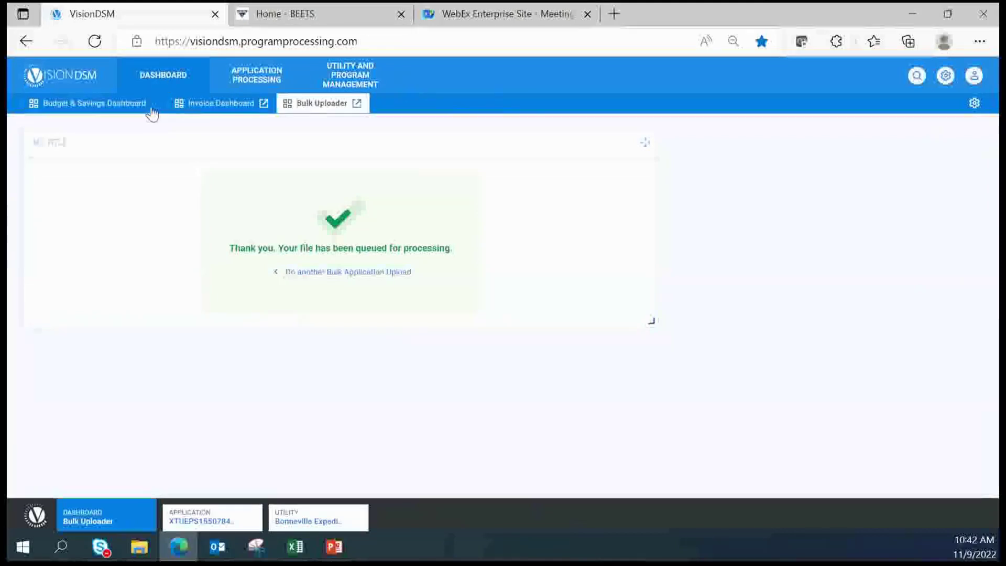
pyautogui.click(69, 111)
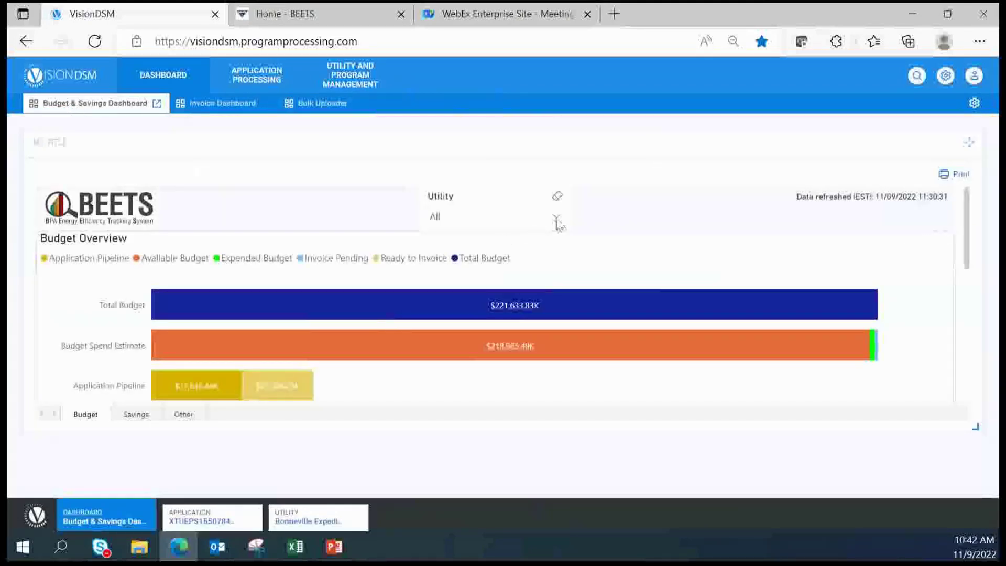
# Filter the dashboard to Bonneville Expedition and scroll to the EEI Budget chart
pyautogui.click(556, 217)
pyautogui.click(437, 247)
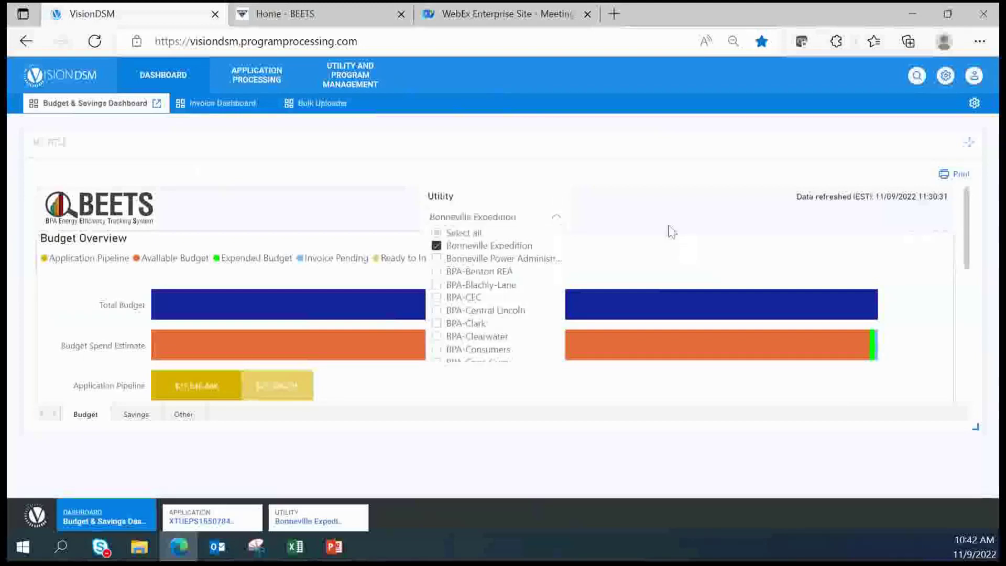
pyautogui.click(586, 212)
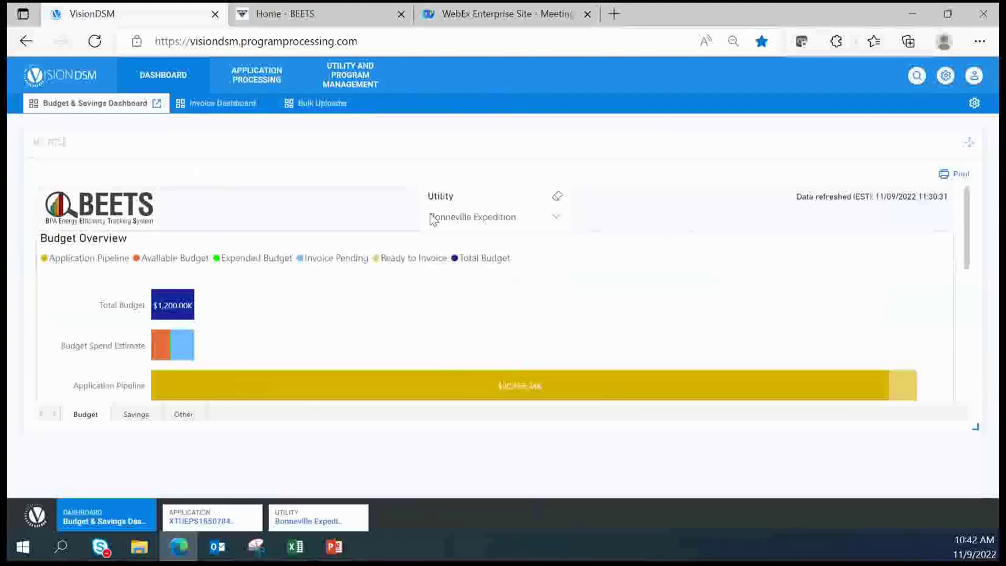
pyautogui.scroll(-5, 619, 224)
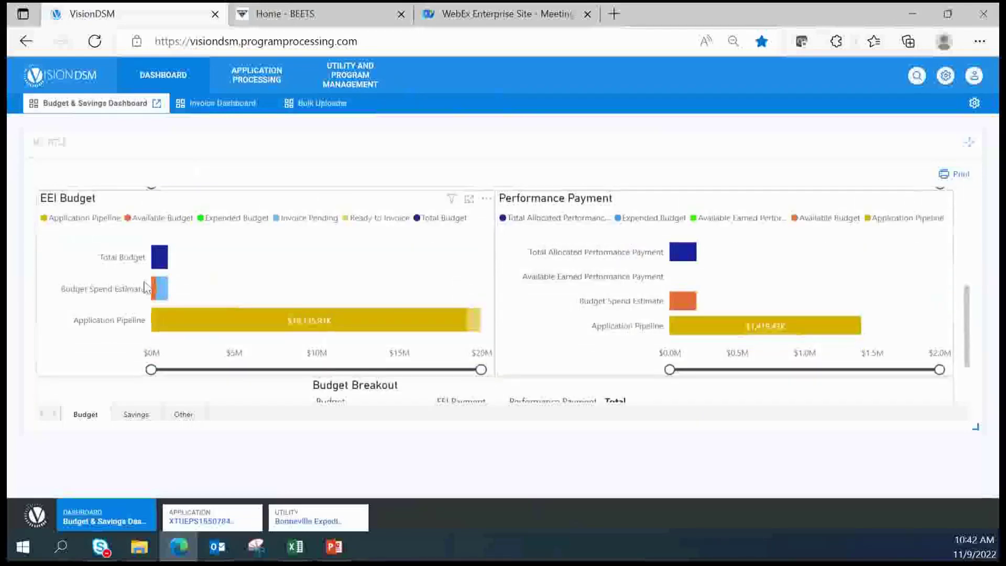
pyautogui.moveTo(153, 291)
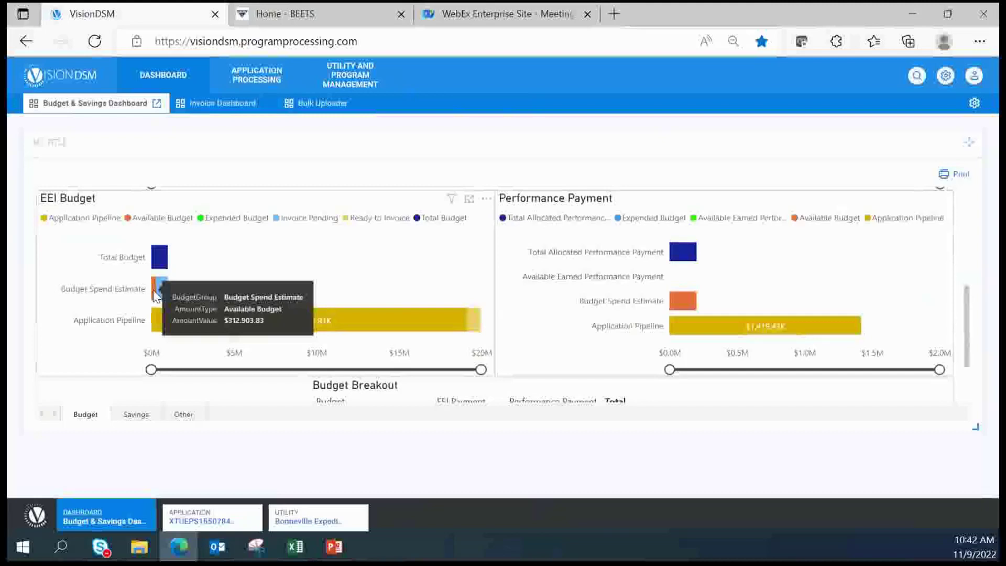
pyautogui.moveTo(292, 529)
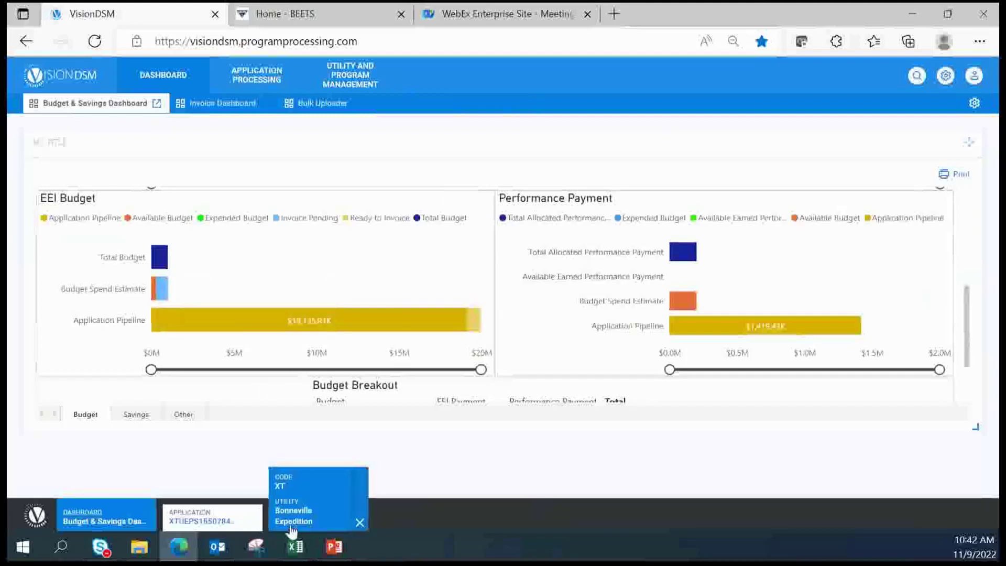
# Approve the checked $90.00 MJP Test capitals 11_7 EEI payment with Approve Checked, leaving 3 pending
pyautogui.click(311, 532)
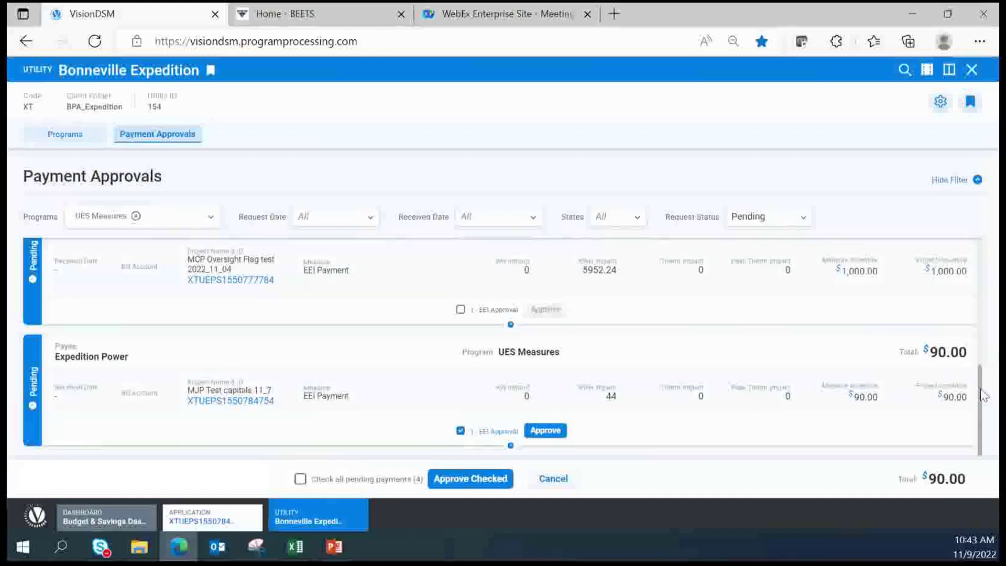
pyautogui.moveTo(980, 389); pyautogui.dragTo(980, 389)
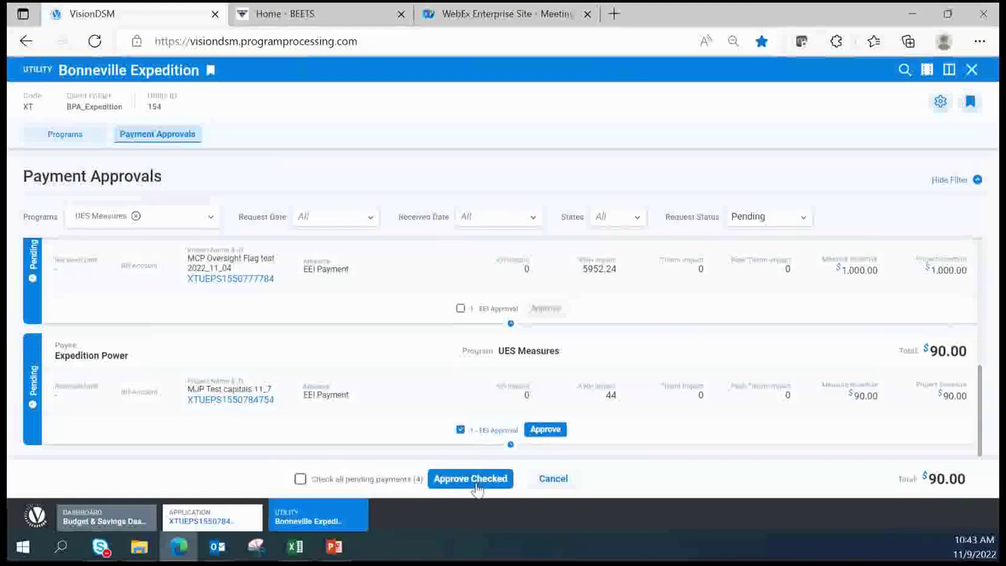
pyautogui.click(473, 479)
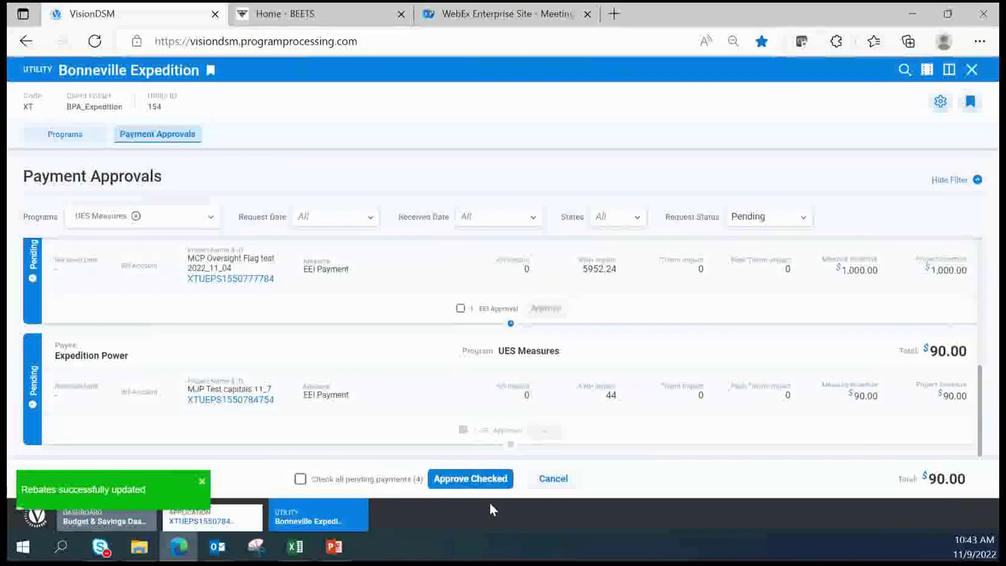
pyautogui.scroll(4, 686, 429)
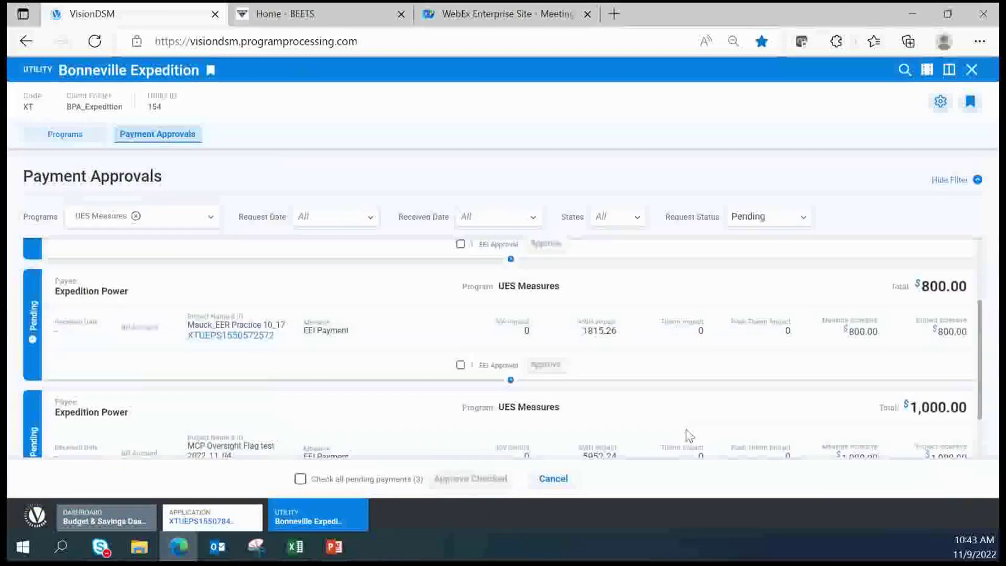
pyautogui.scroll(-2, 696, 432)
pyautogui.scroll(-2, 702, 437)
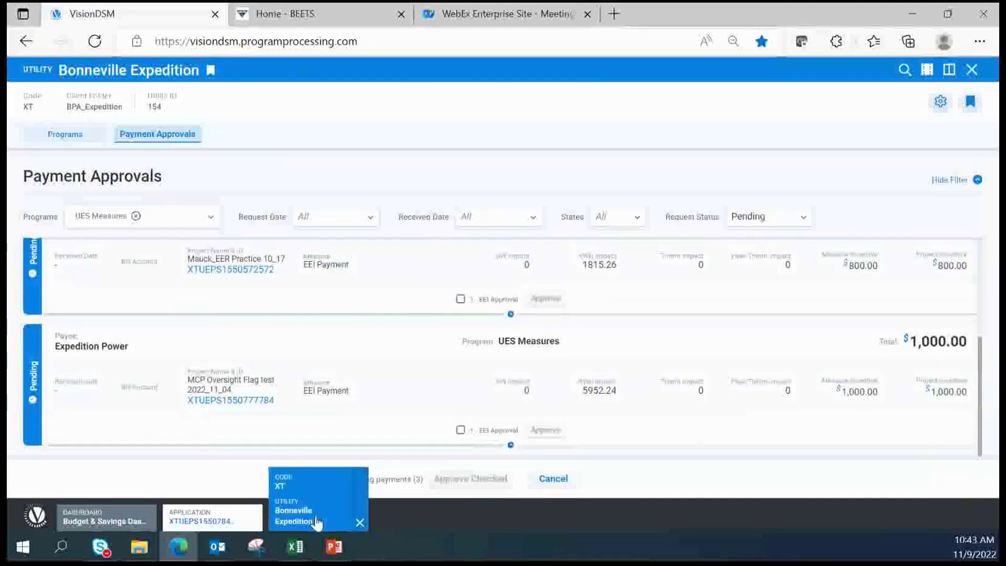
# Reload the MJP Test capitals 11_7 application to confirm Ready to Invoice, then present PowerPoint slide 19
pyautogui.click(198, 522)
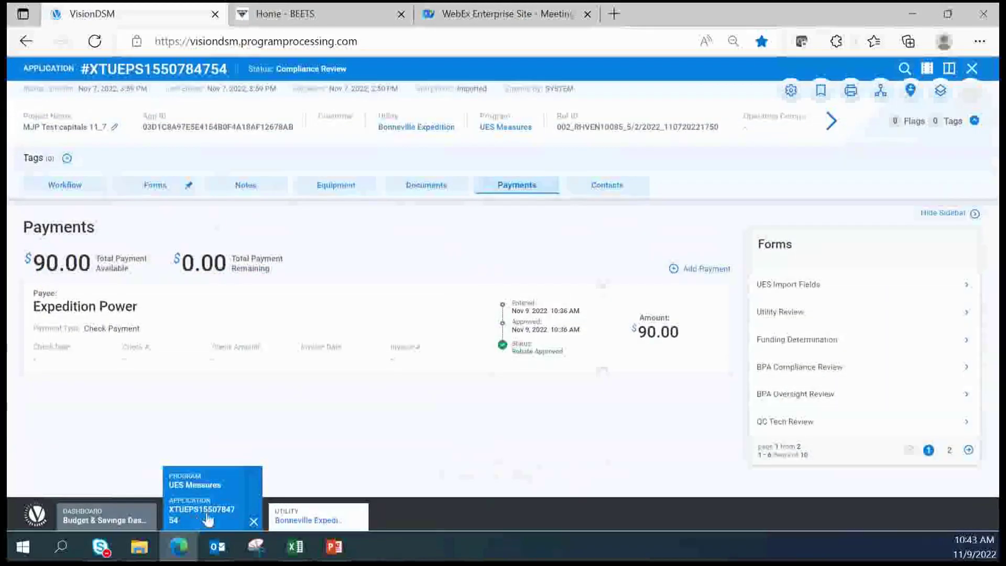
pyautogui.click(102, 44)
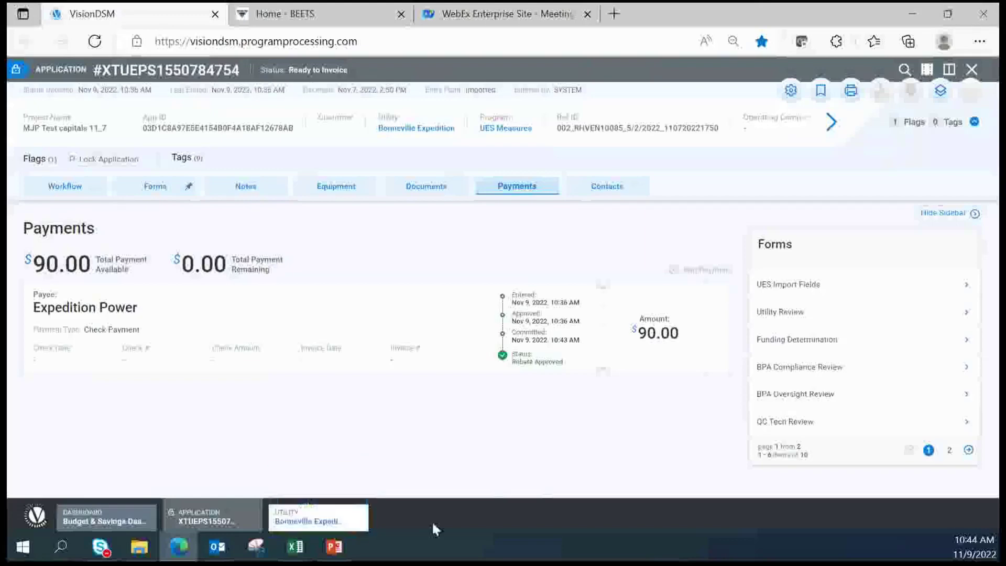
pyautogui.click(337, 553)
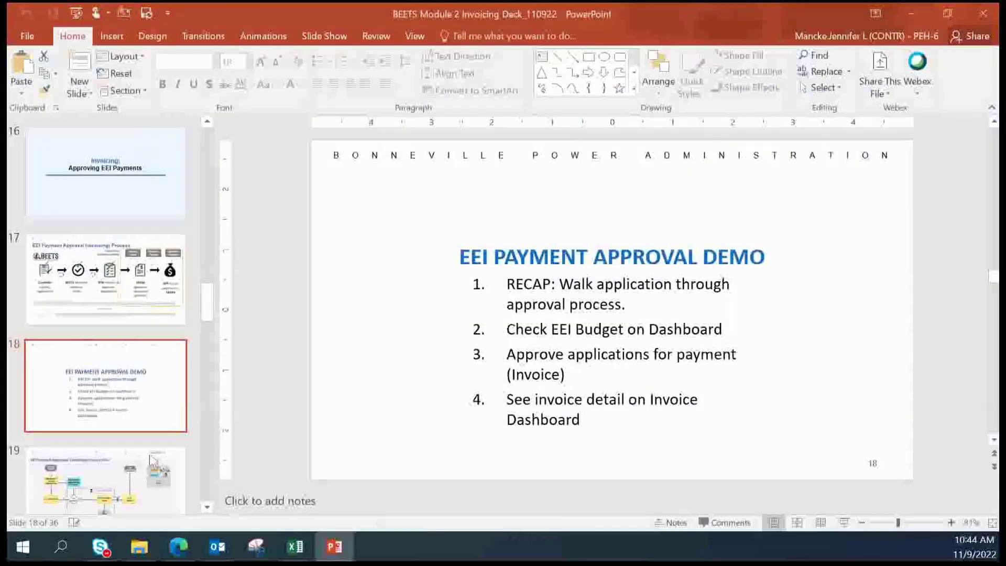
pyautogui.scroll(-1, 857, 487)
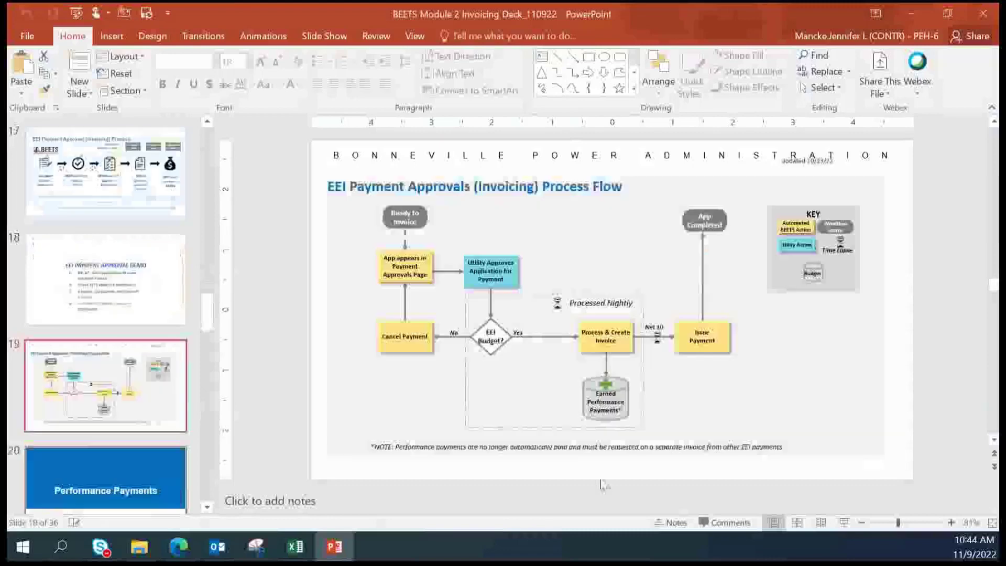
pyautogui.click(844, 522)
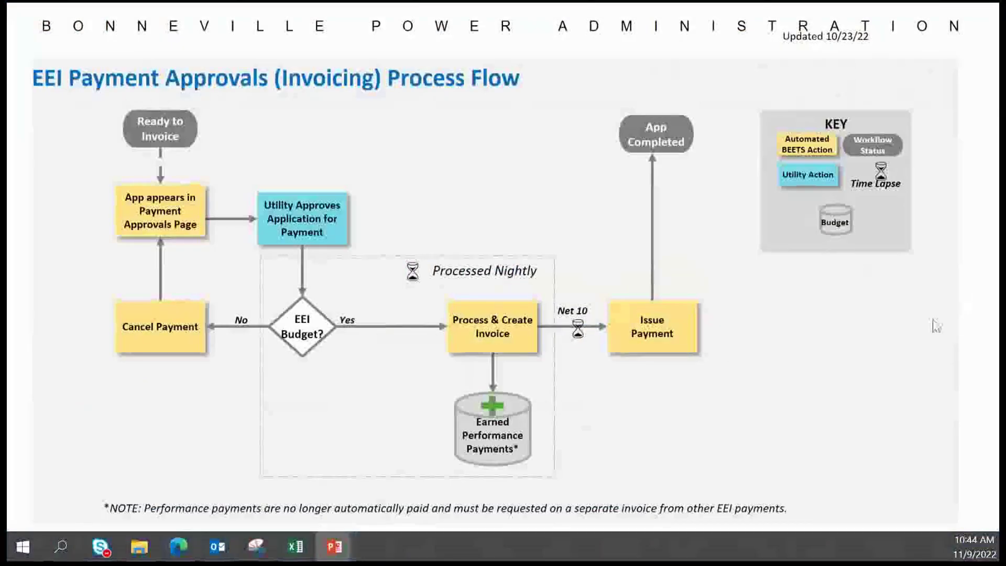
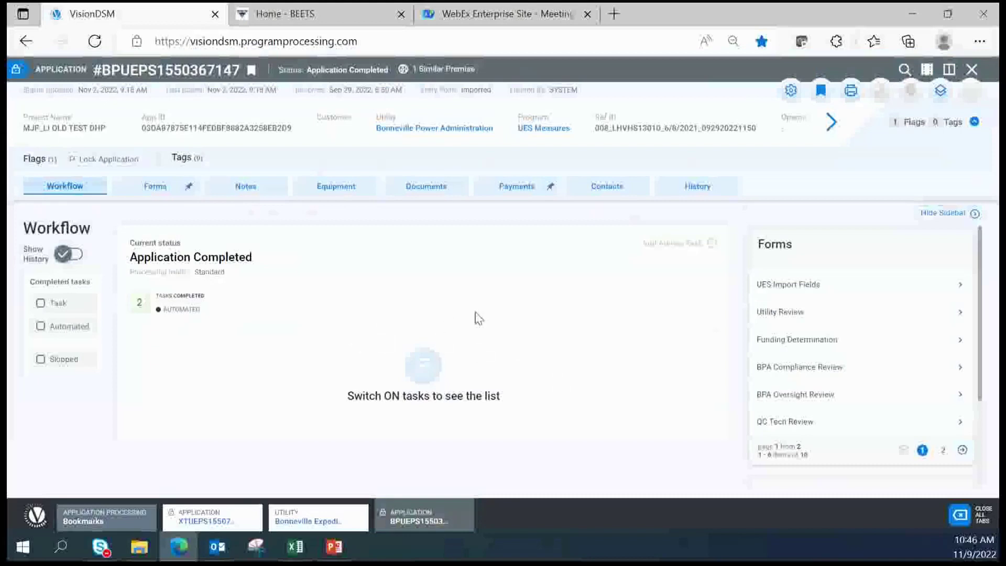
# Check the $3,800.00 payment to Bonneville Power Administration, then return to the Bookmarks list
pyautogui.click(516, 189)
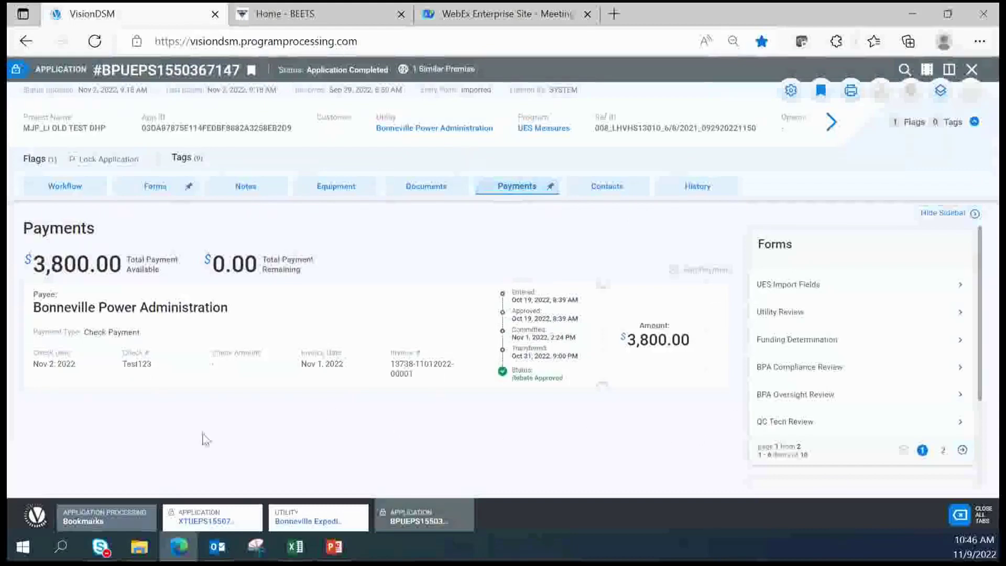
pyautogui.click(94, 523)
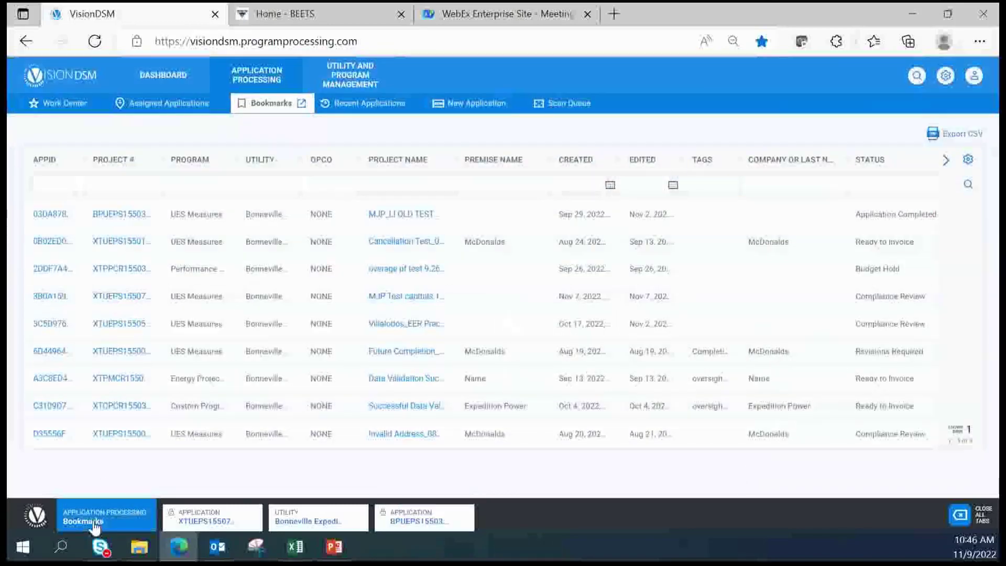
# Open the Invoice Dashboard from the DASHBOARD area
pyautogui.click(180, 85)
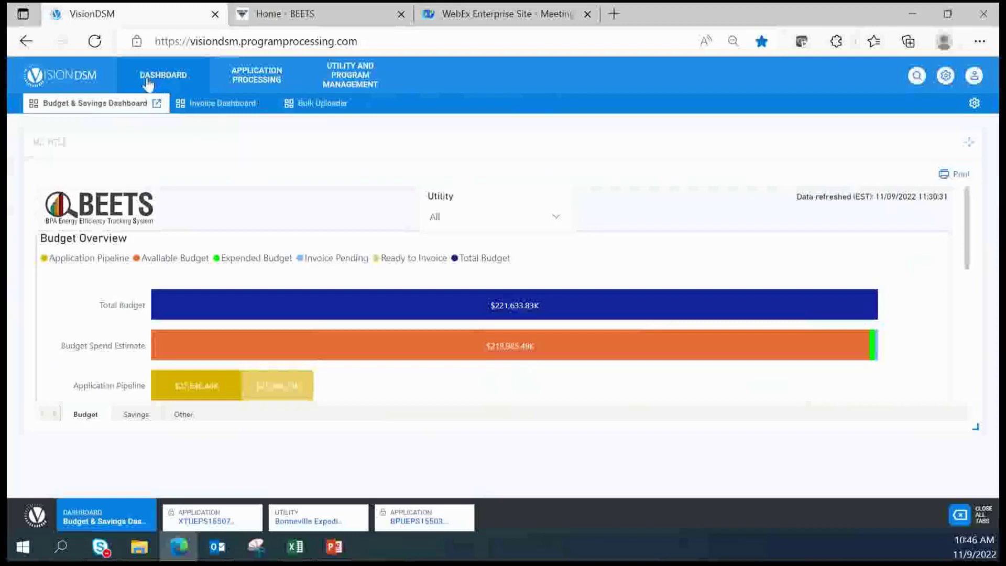
pyautogui.click(222, 111)
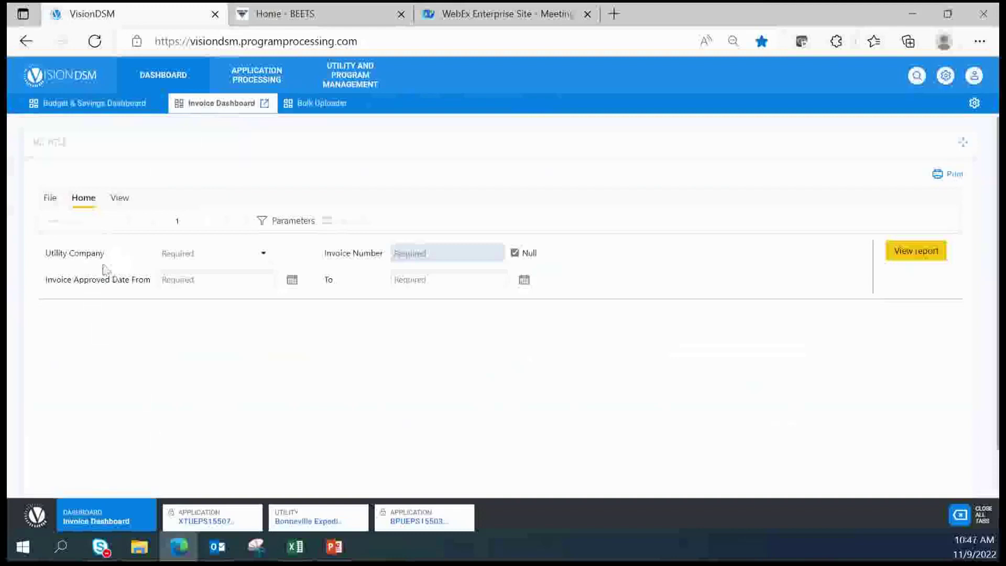
# Choose Bonneville Expedition as the Utility Company
pyautogui.click(264, 254)
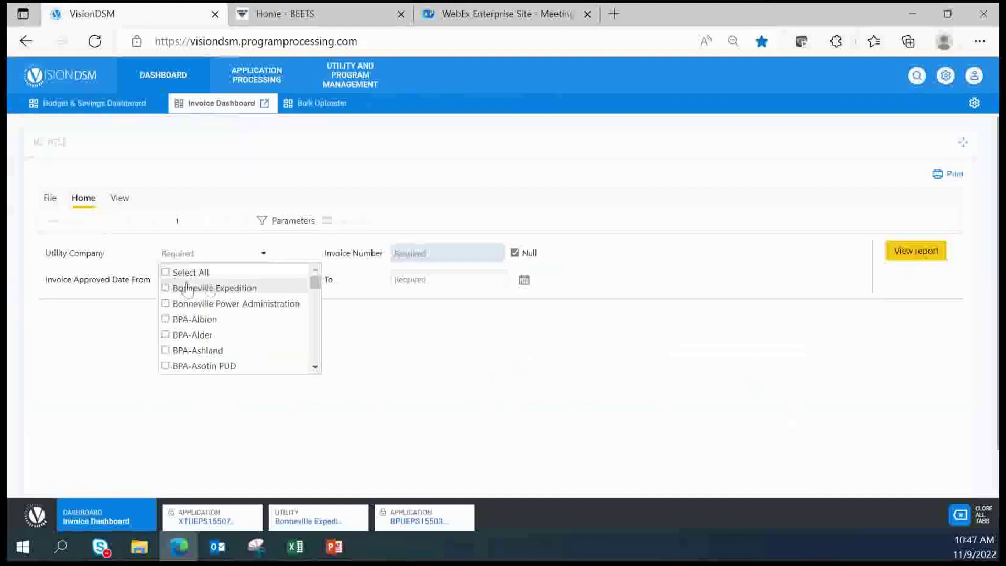
pyautogui.click(166, 288)
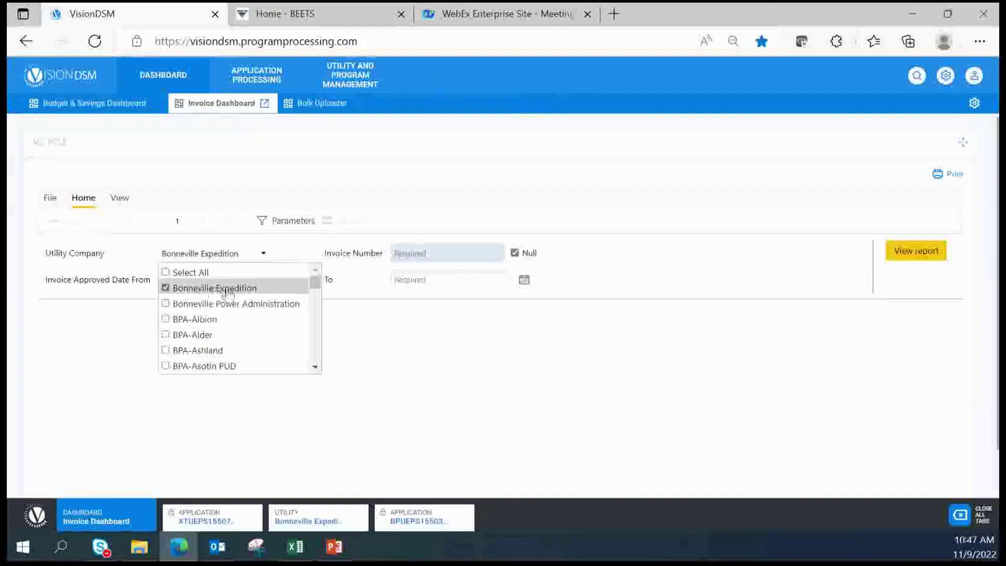
pyautogui.click(316, 258)
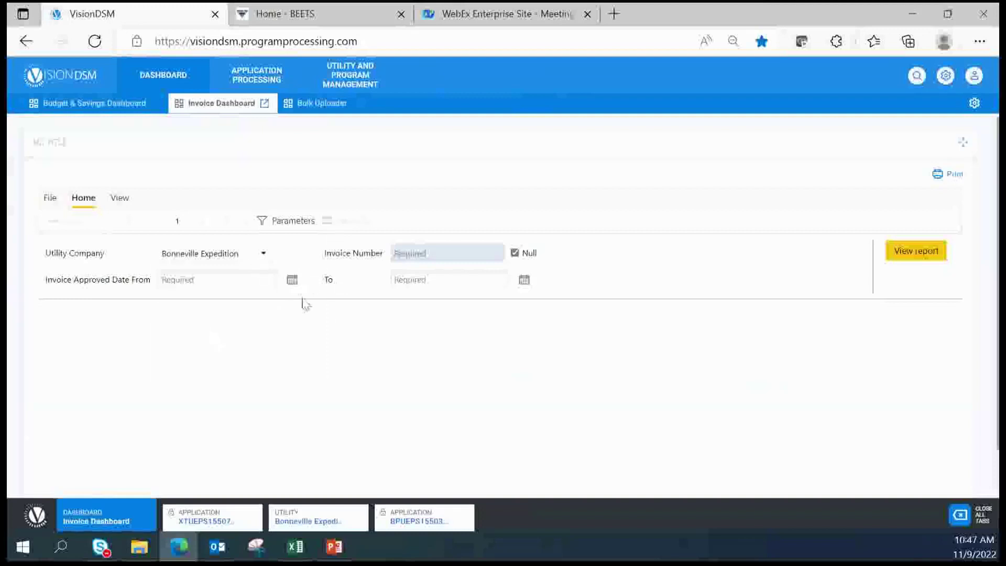
# Set Invoice Approved dates from 10/1/2022 to 11/8/2022 and view the report
pyautogui.click(293, 280)
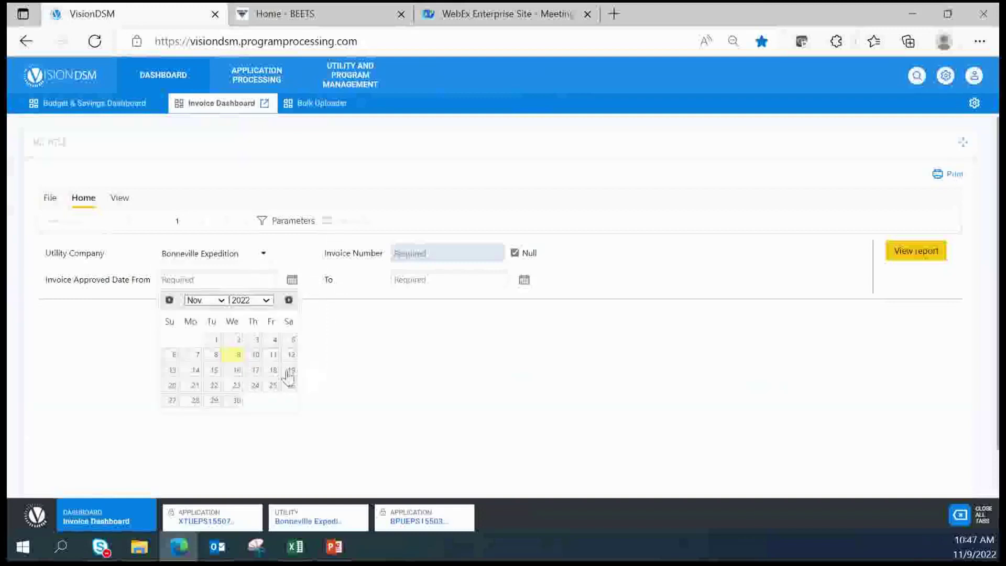
pyautogui.click(168, 301)
pyautogui.click(289, 342)
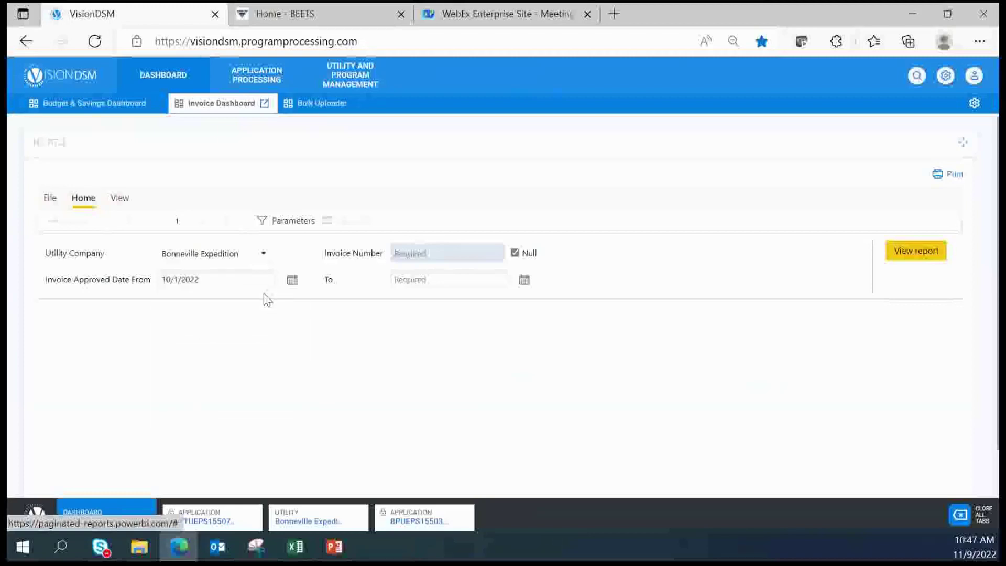
pyautogui.click(526, 281)
pyautogui.click(447, 353)
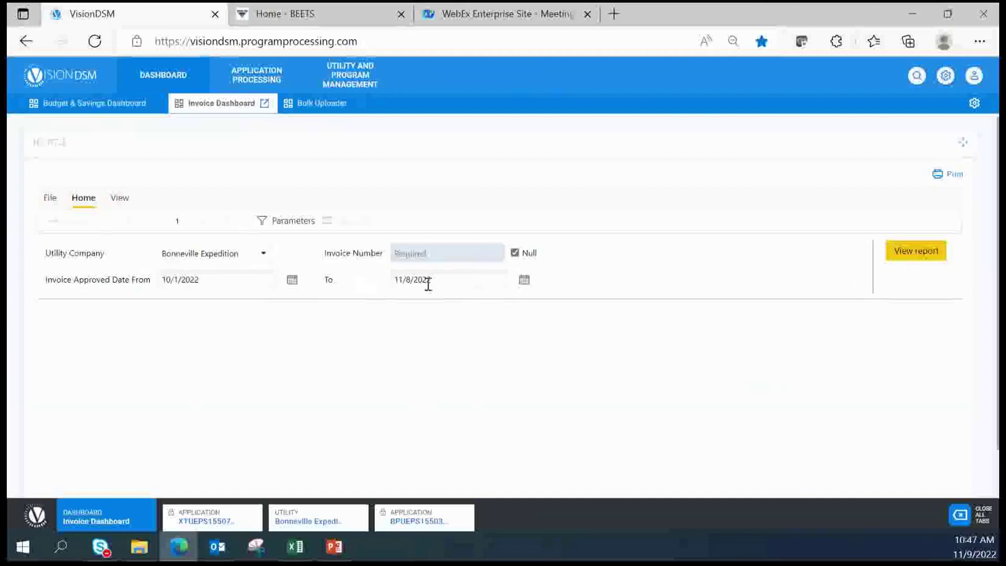
pyautogui.click(921, 261)
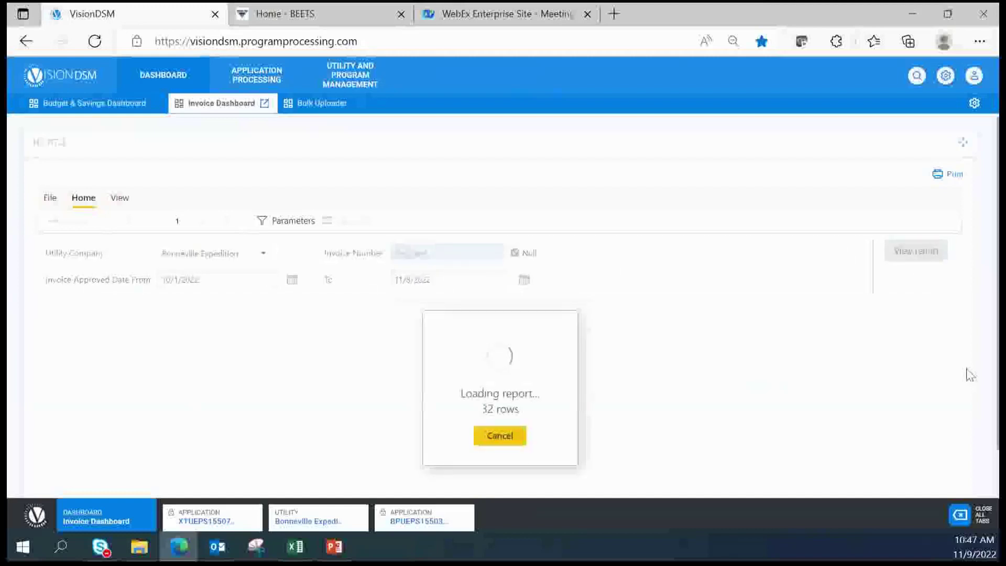
pyautogui.scroll(-2, 687, 353)
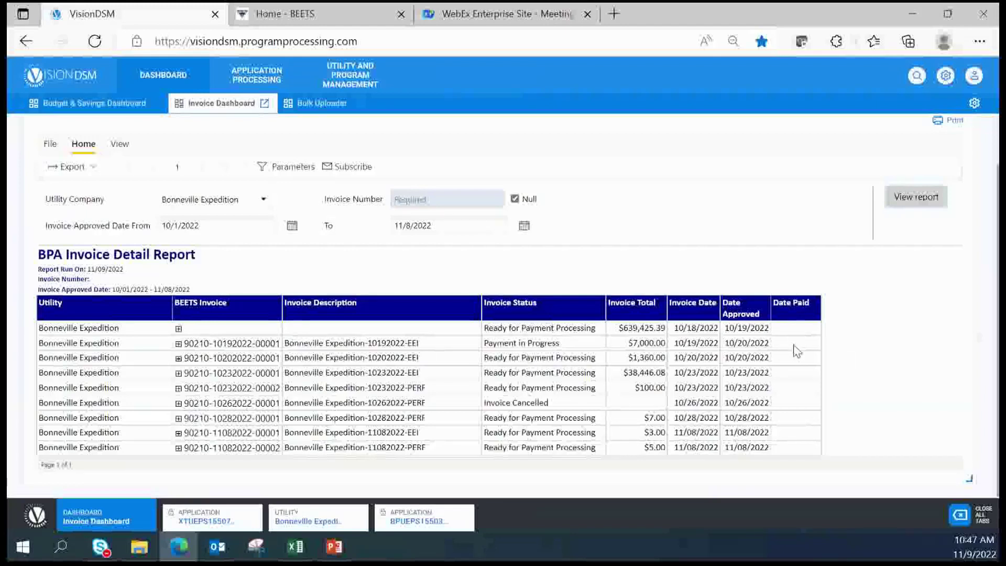
pyautogui.click(179, 343)
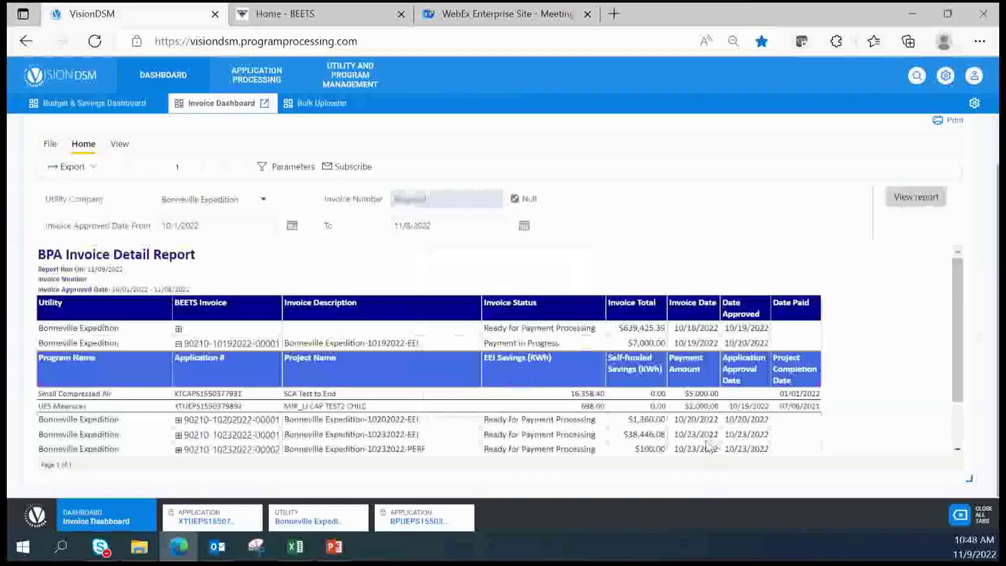
pyautogui.scroll(-1, 568, 398)
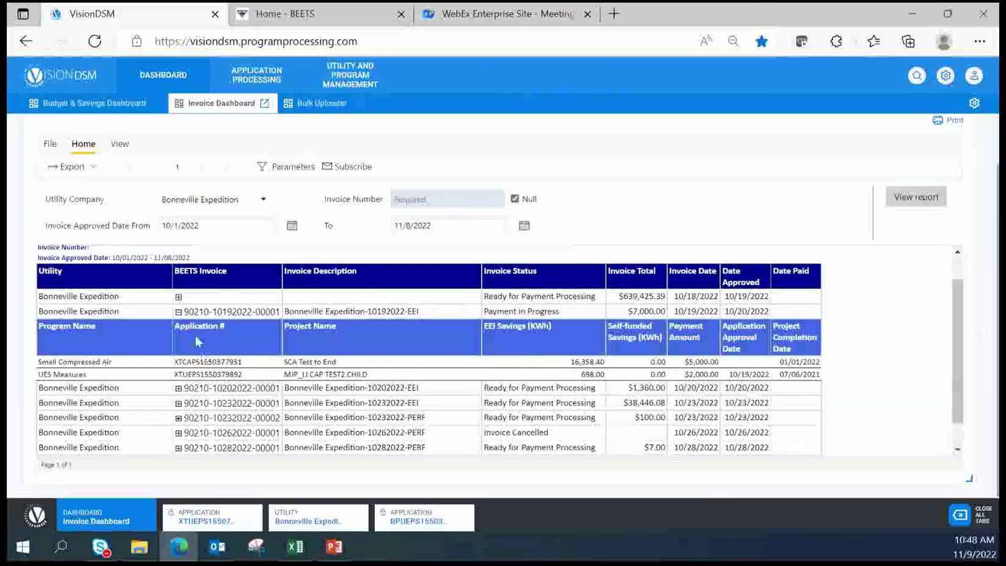
pyautogui.click(178, 313)
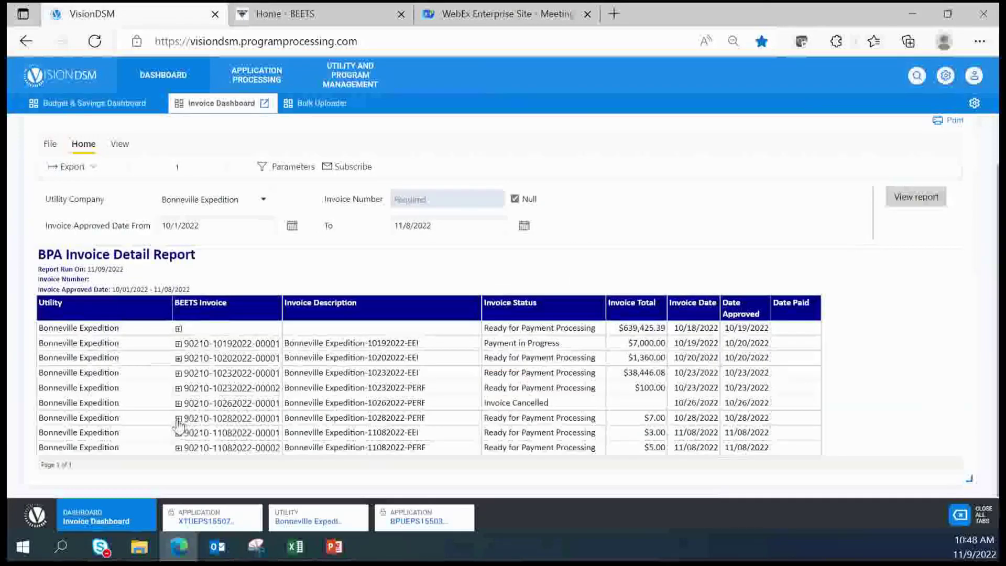
pyautogui.click(178, 420)
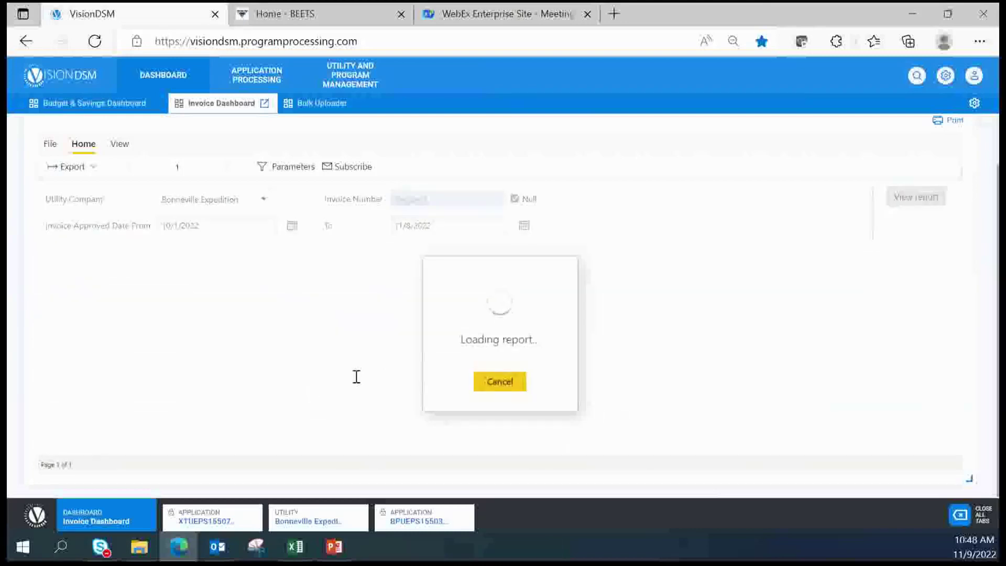
pyautogui.scroll(-1, 360, 373)
pyautogui.scroll(-1, 361, 373)
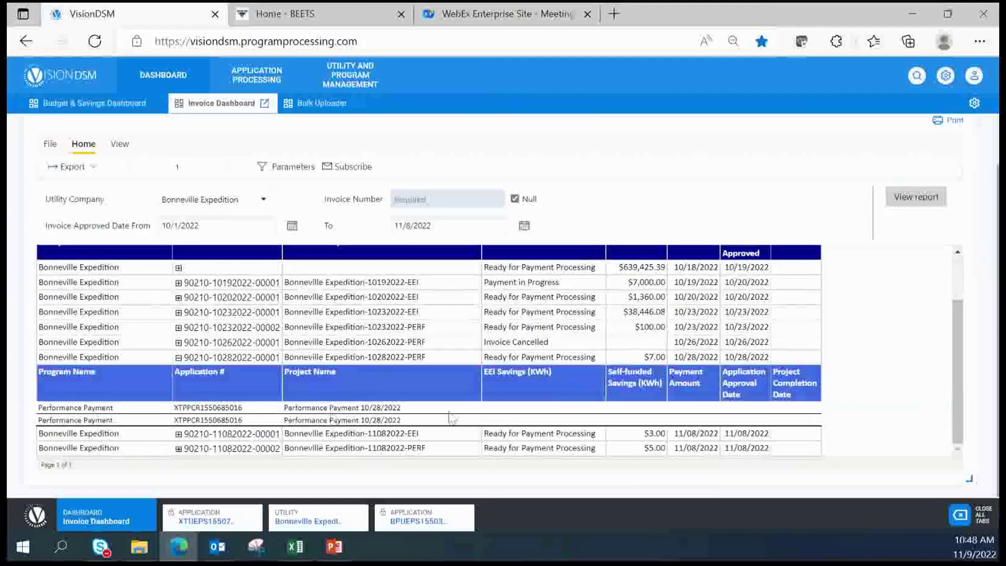
pyautogui.click(178, 359)
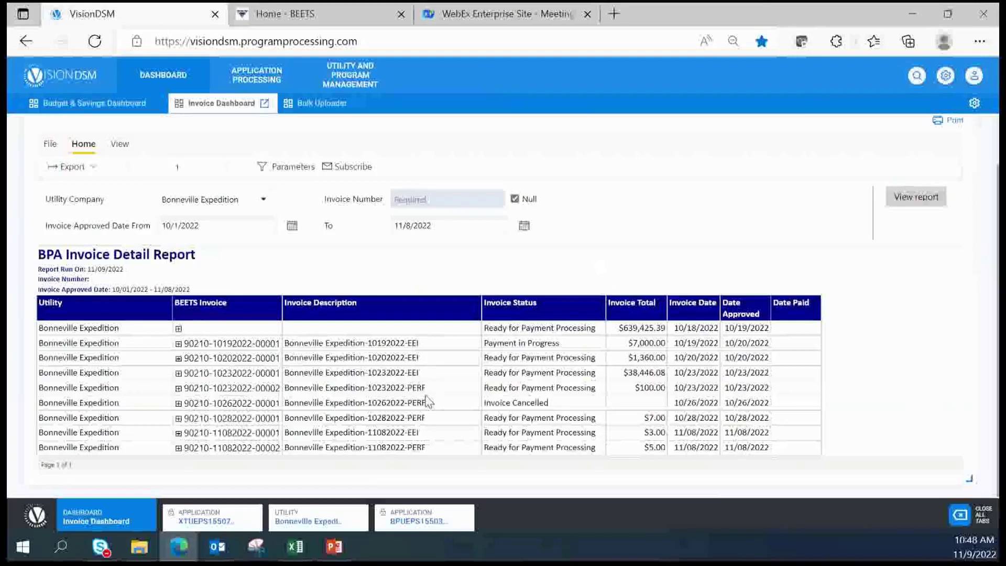
pyautogui.moveTo(426, 387); pyautogui.dragTo(417, 389)
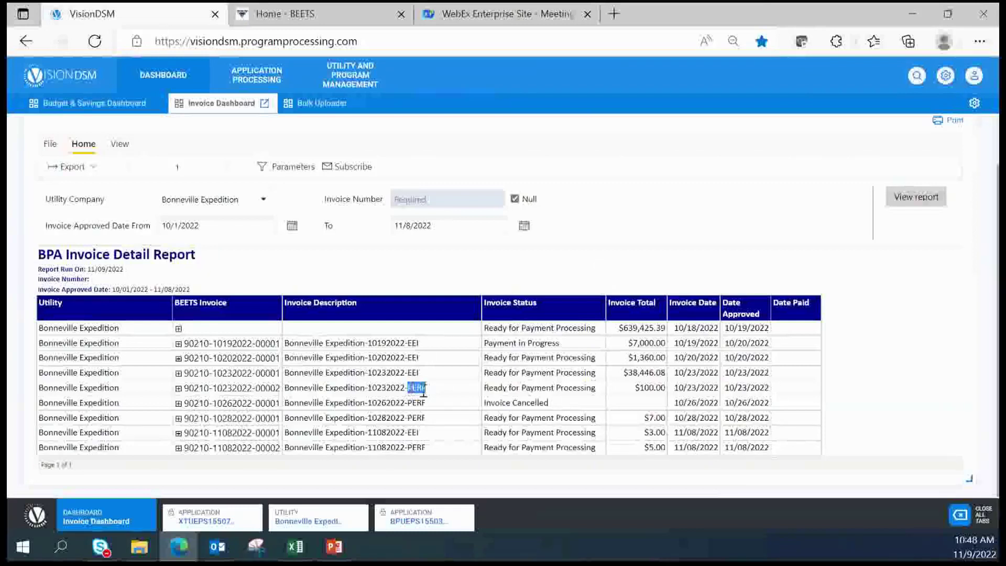
pyautogui.moveTo(408, 373); pyautogui.dragTo(419, 373)
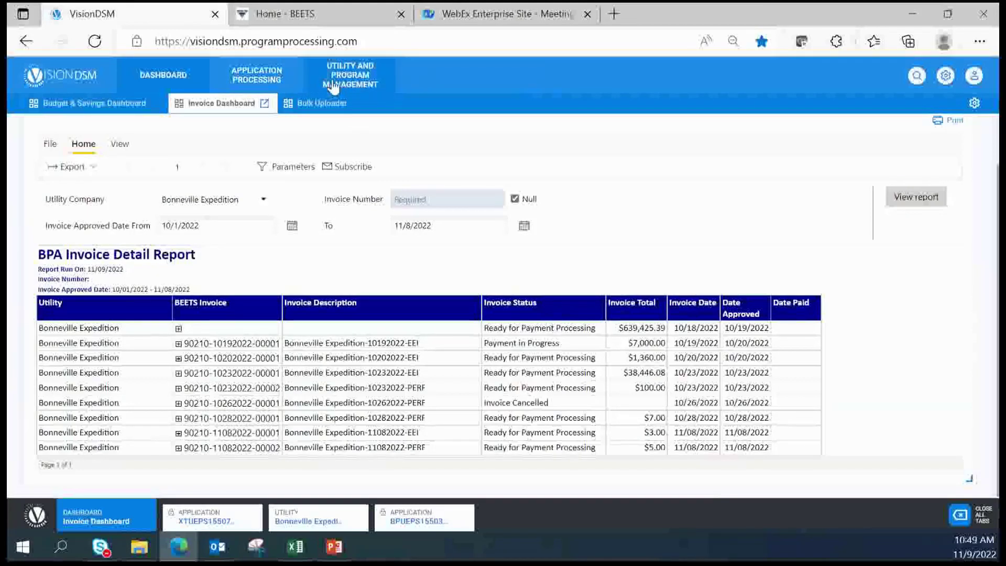
# Move through the Utility and XTUEPS records to the BPUEPS application's Payments page
pyautogui.click(308, 522)
pyautogui.click(206, 522)
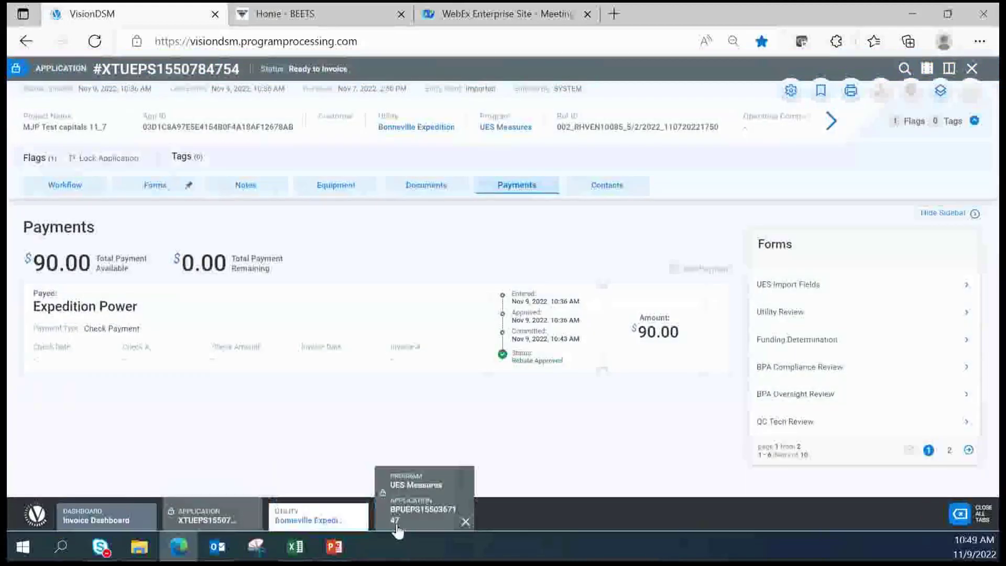
pyautogui.click(398, 530)
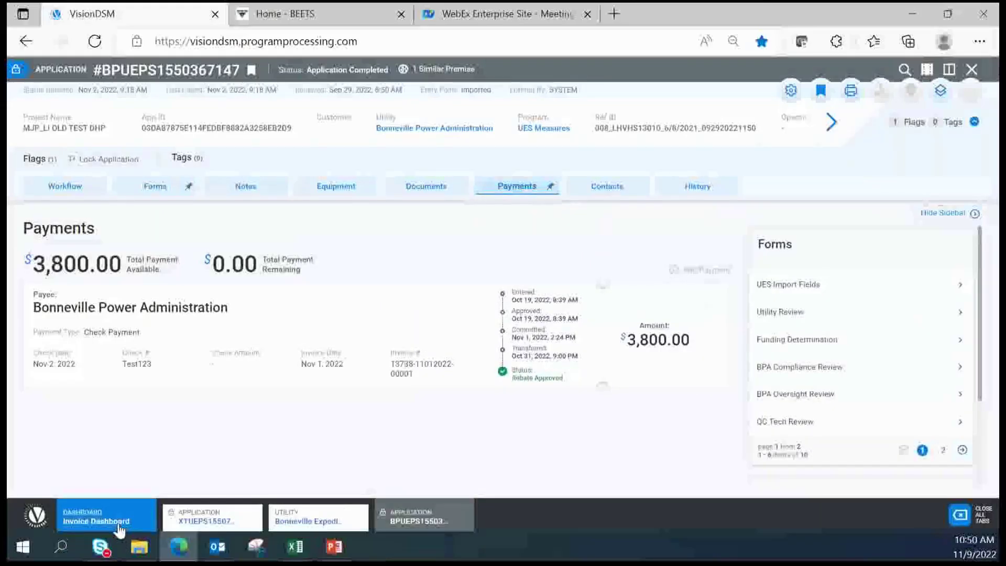
# Return to the Invoice Dashboard showing the nine-invoice BPA Invoice Detail Report
pyautogui.click(119, 524)
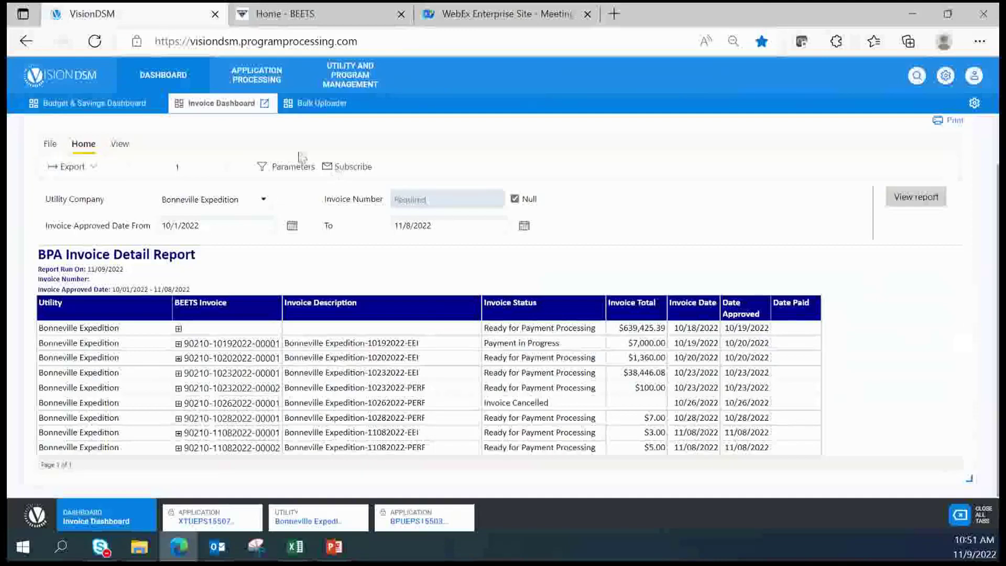
# Preview the report's Export formats, then advance to the Performance Payment Invoicing Process slide
pyautogui.click(73, 168)
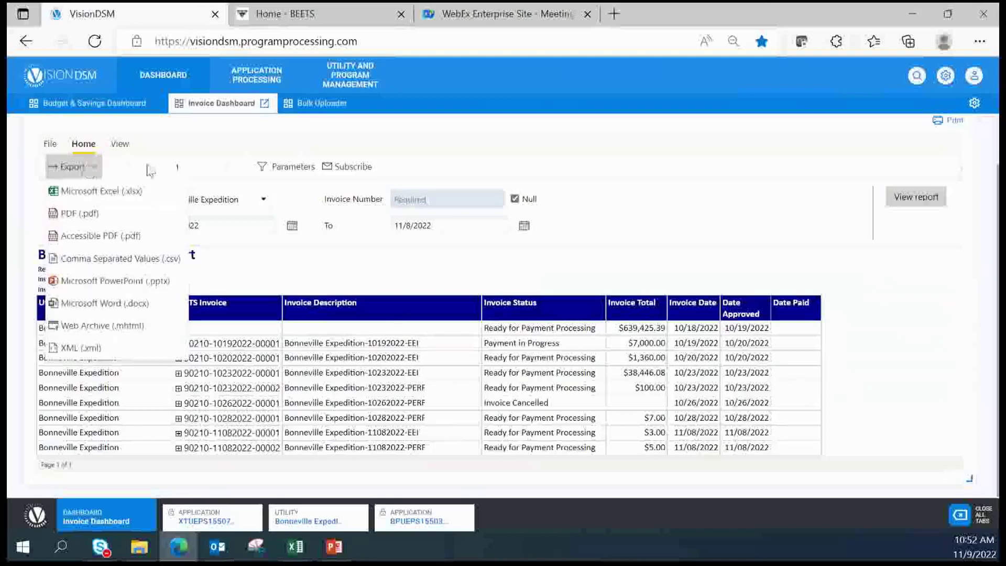
pyautogui.click(675, 226)
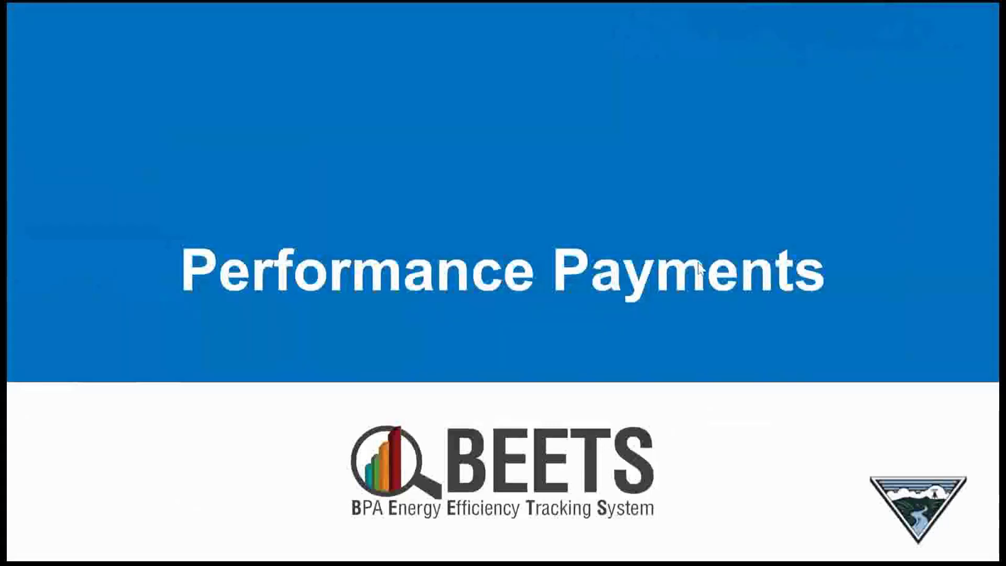
pyautogui.click(730, 254)
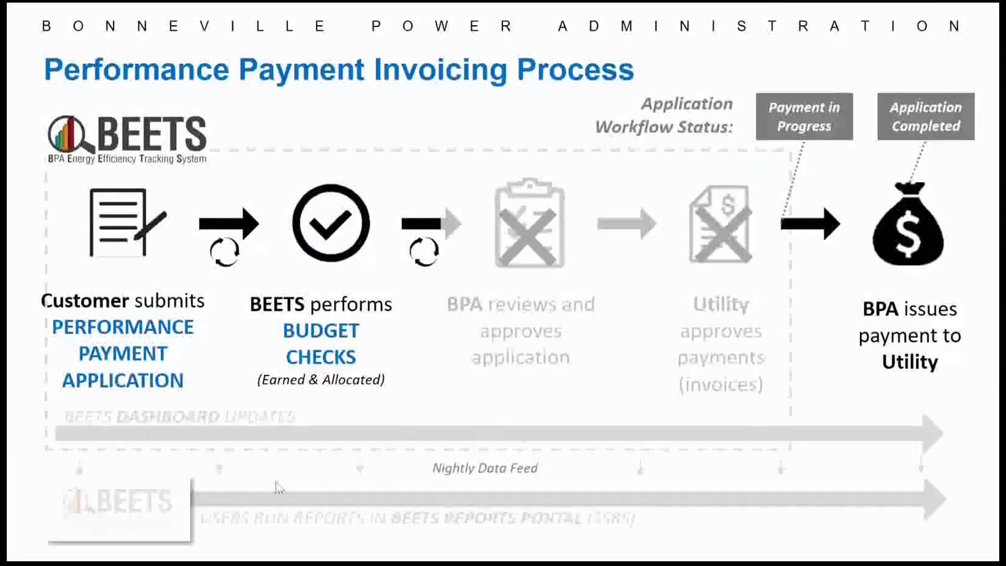
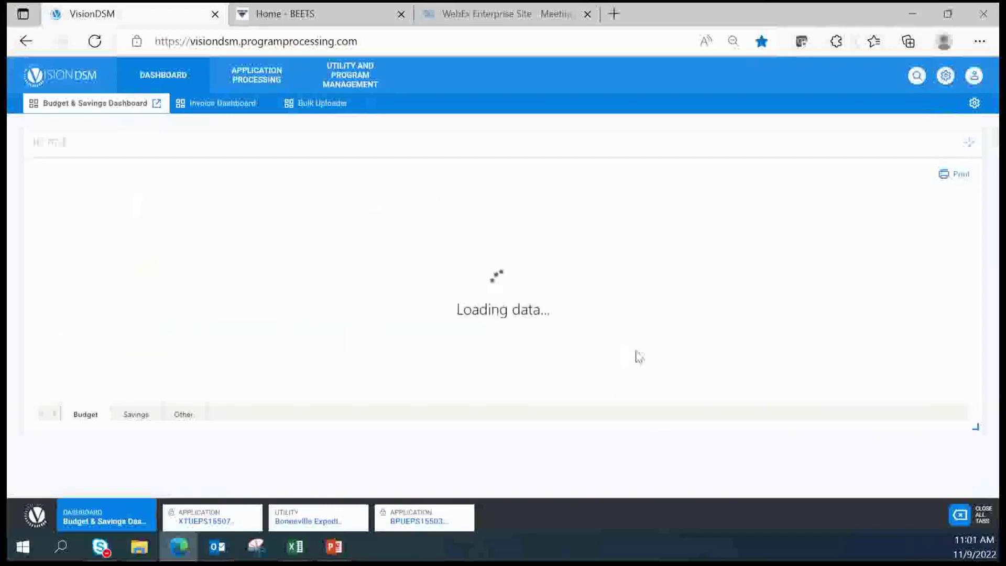
# Narrow the Performance Payment chart to a $0K–$100K range, then go to Application Processing
pyautogui.moveTo(967, 246); pyautogui.dragTo(965, 339)
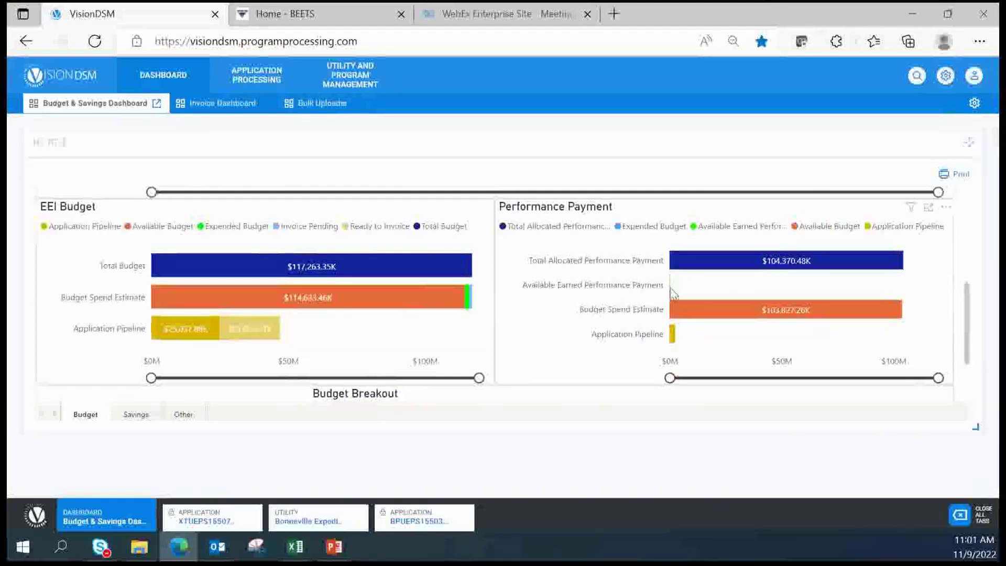
pyautogui.moveTo(931, 380); pyautogui.dragTo(671, 377)
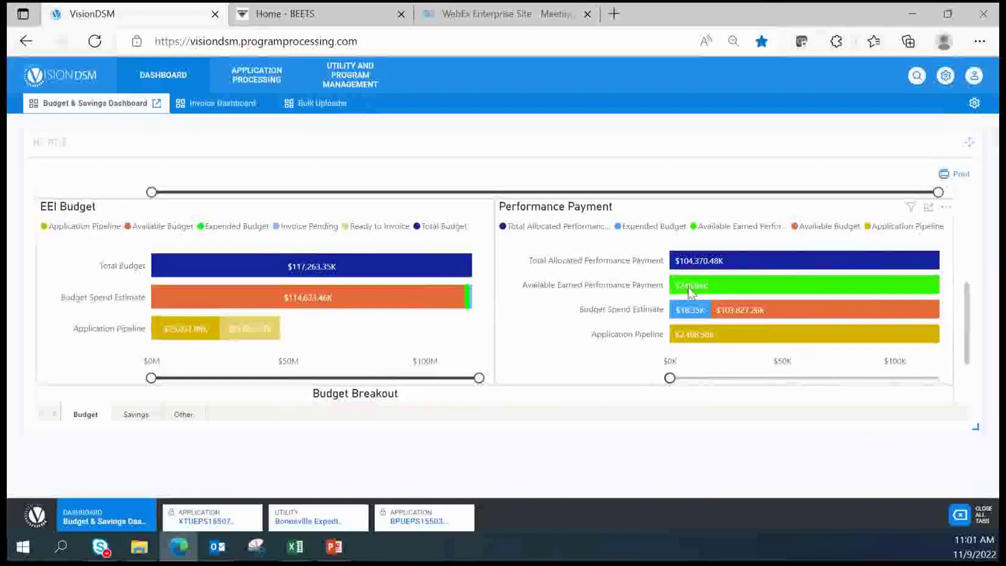
pyautogui.moveTo(690, 291)
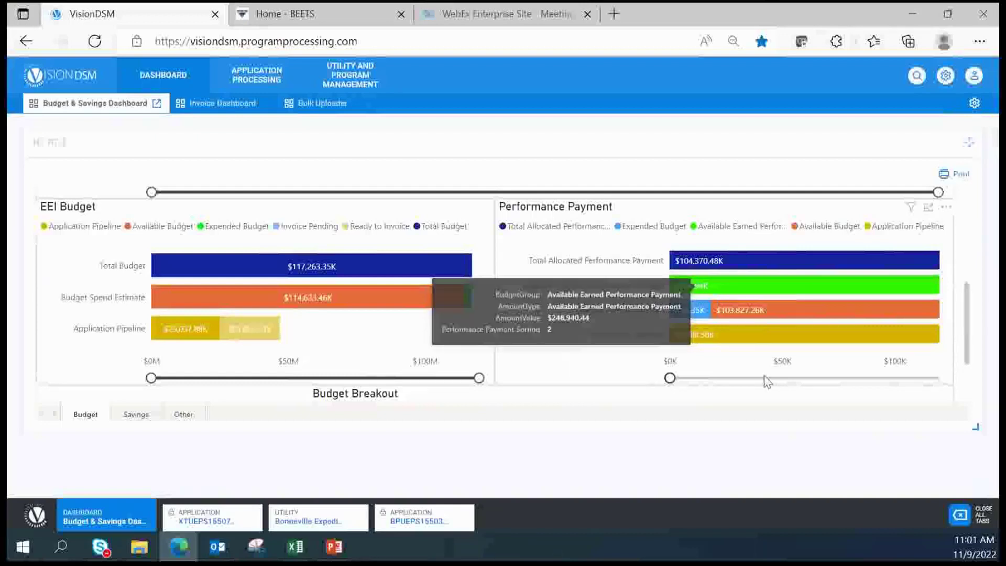
pyautogui.moveTo(807, 320)
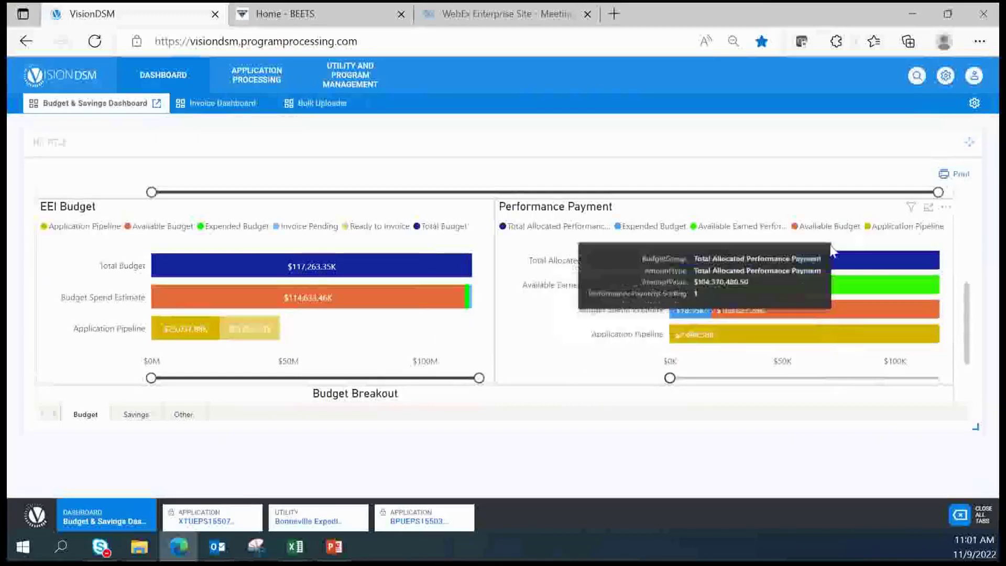
pyautogui.moveTo(812, 267)
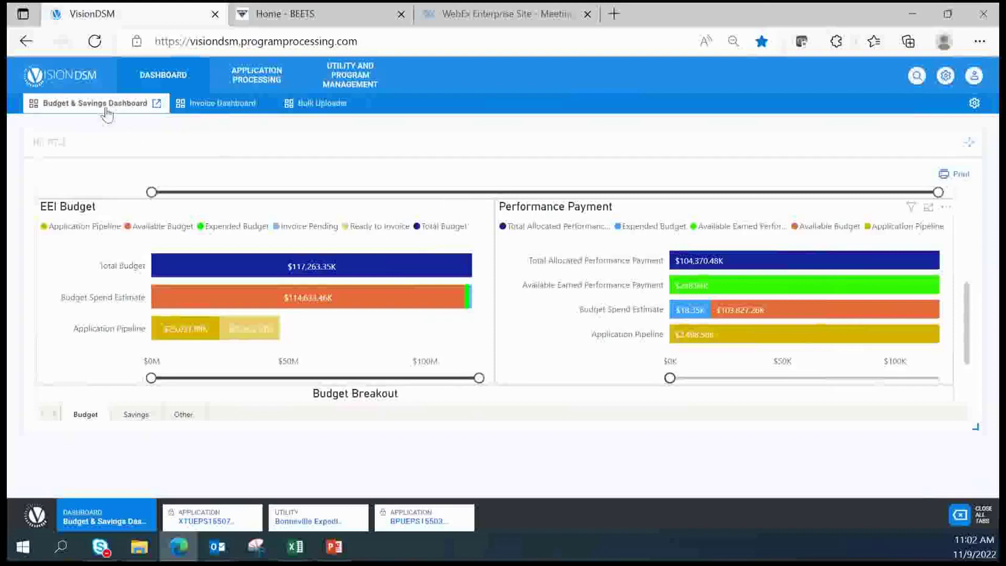
pyautogui.click(263, 89)
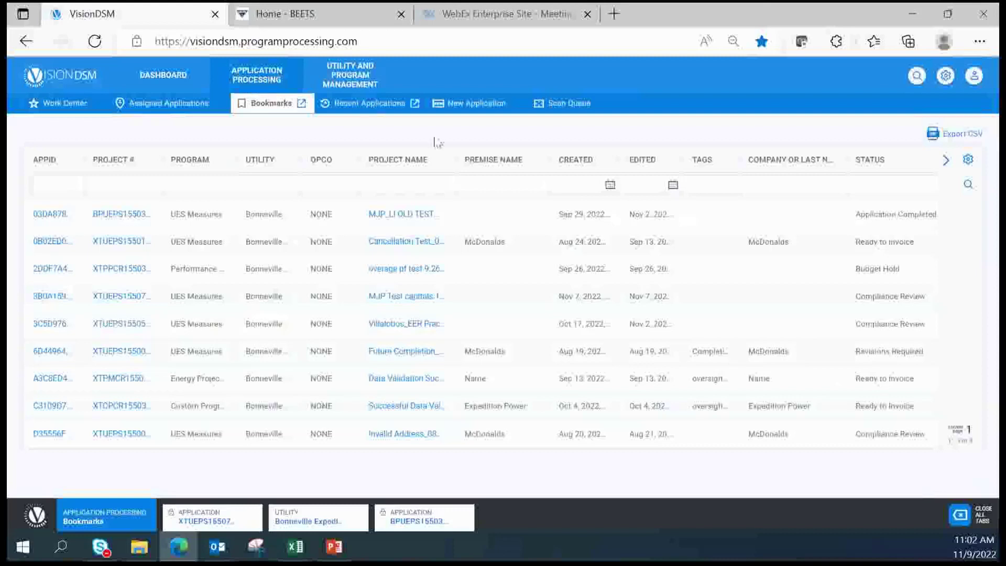
# Begin a new application for Bonneville Expedition, Performance Payment program, using the Start Here form
pyautogui.click(491, 108)
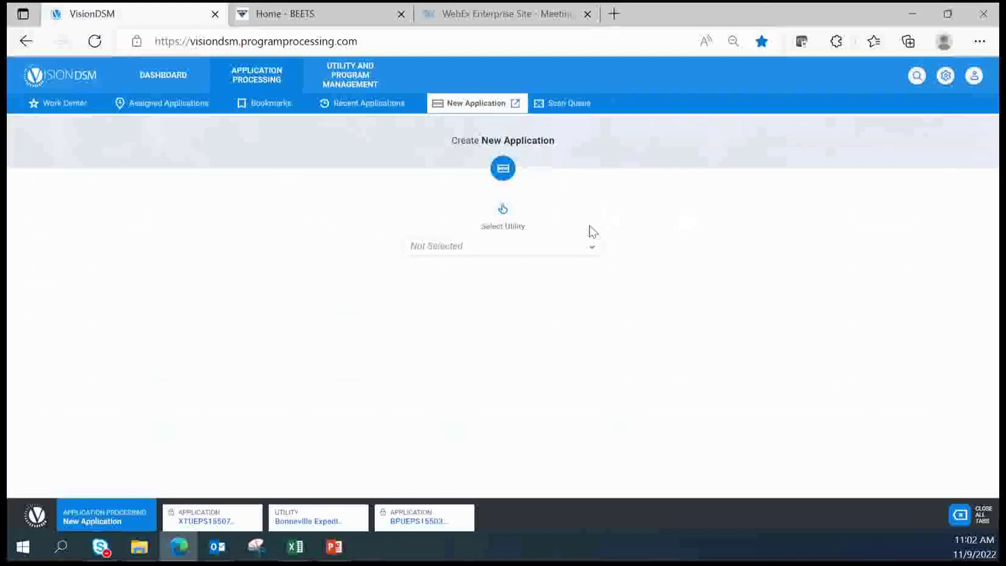
pyautogui.click(591, 247)
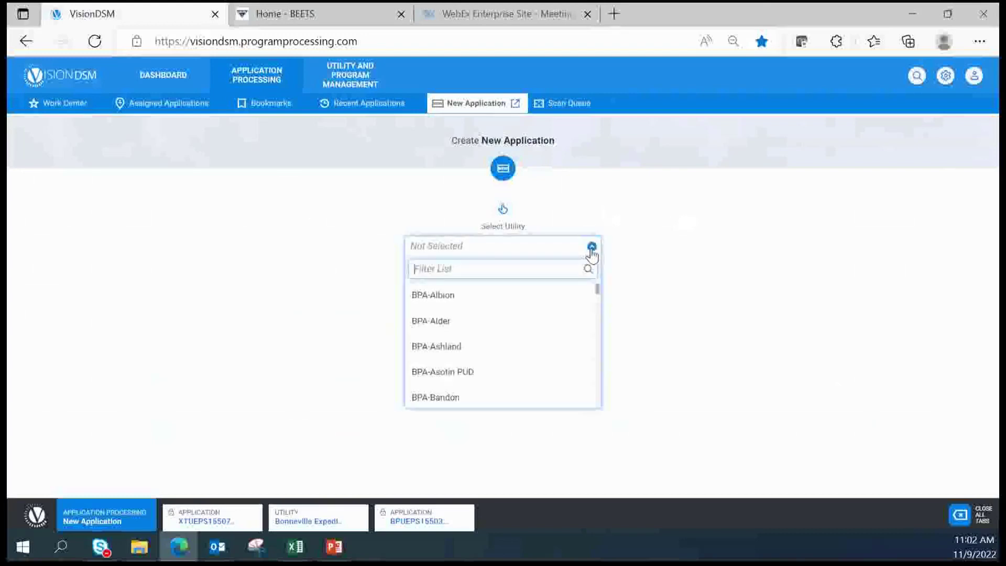
pyautogui.write('Ex')
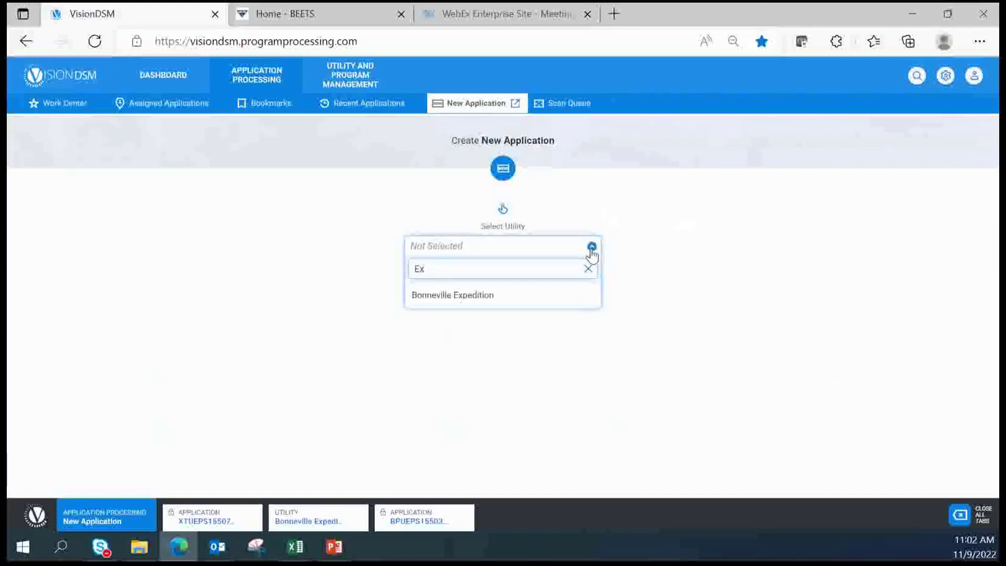
pyautogui.click(506, 303)
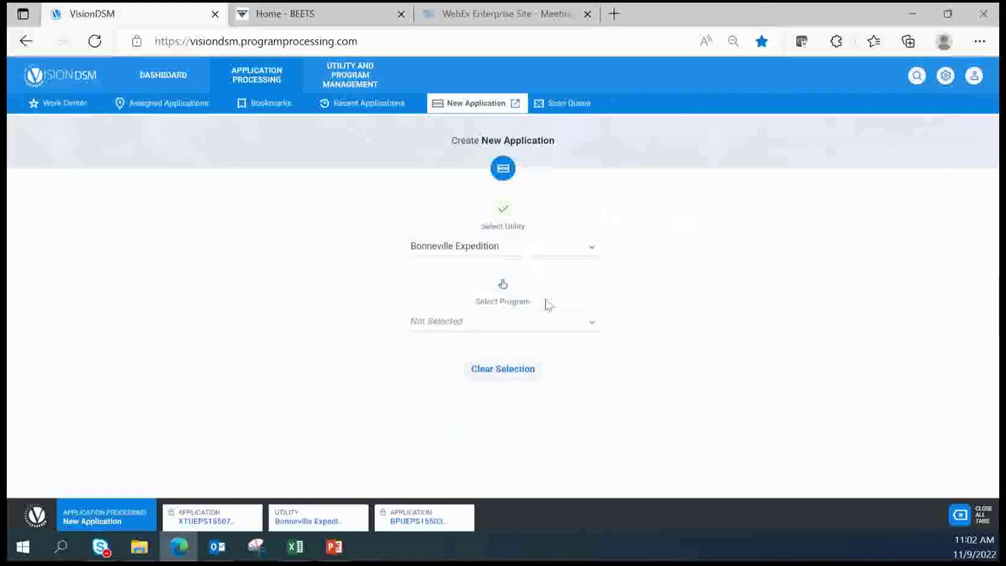
pyautogui.click(591, 325)
pyautogui.write('Per')
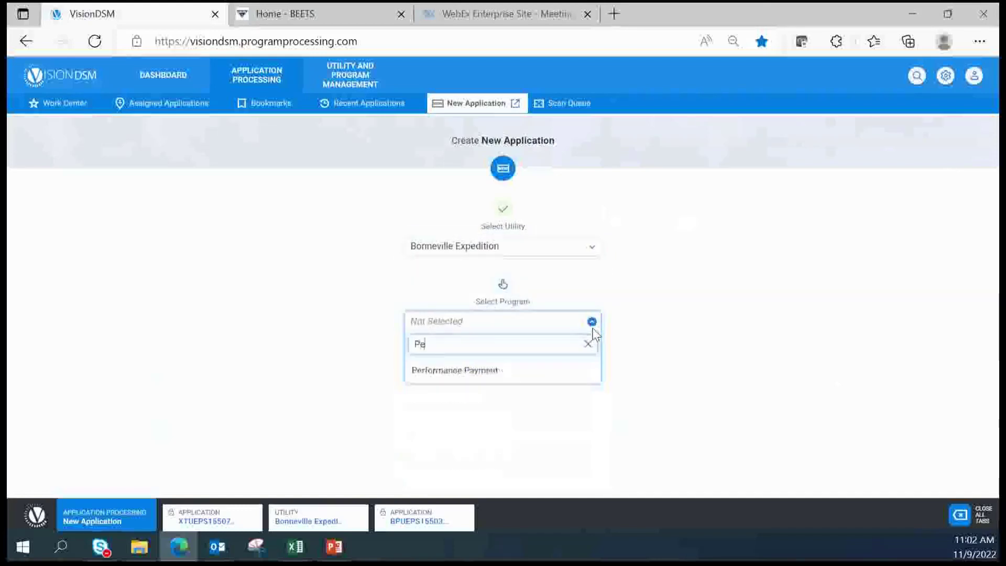
pyautogui.click(498, 372)
pyautogui.click(482, 402)
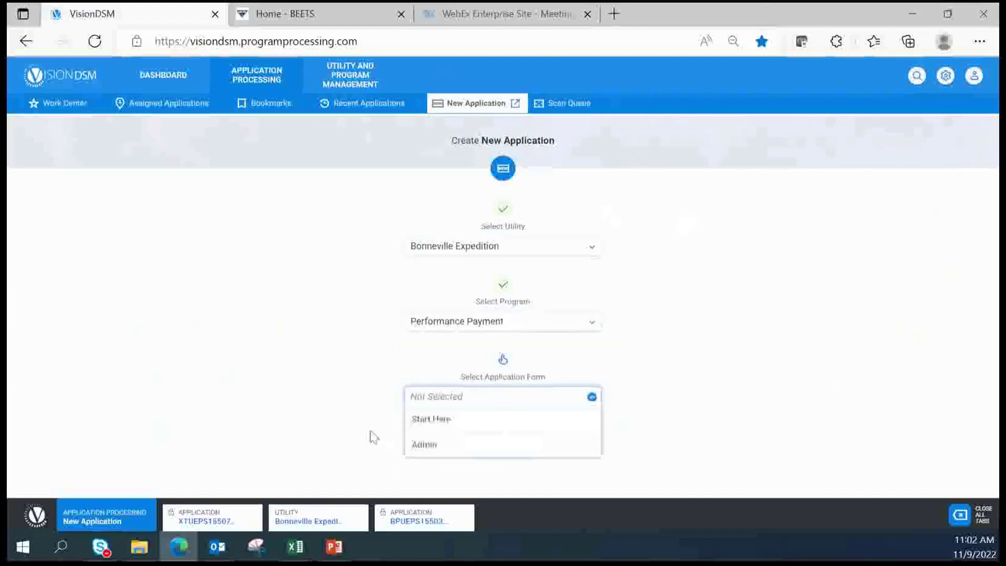
pyautogui.click(448, 425)
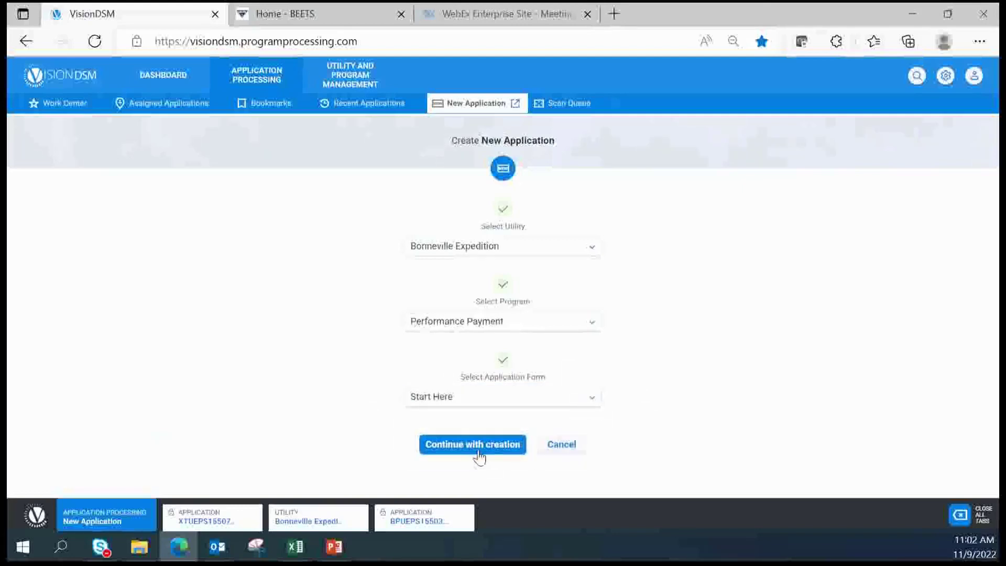
pyautogui.click(443, 449)
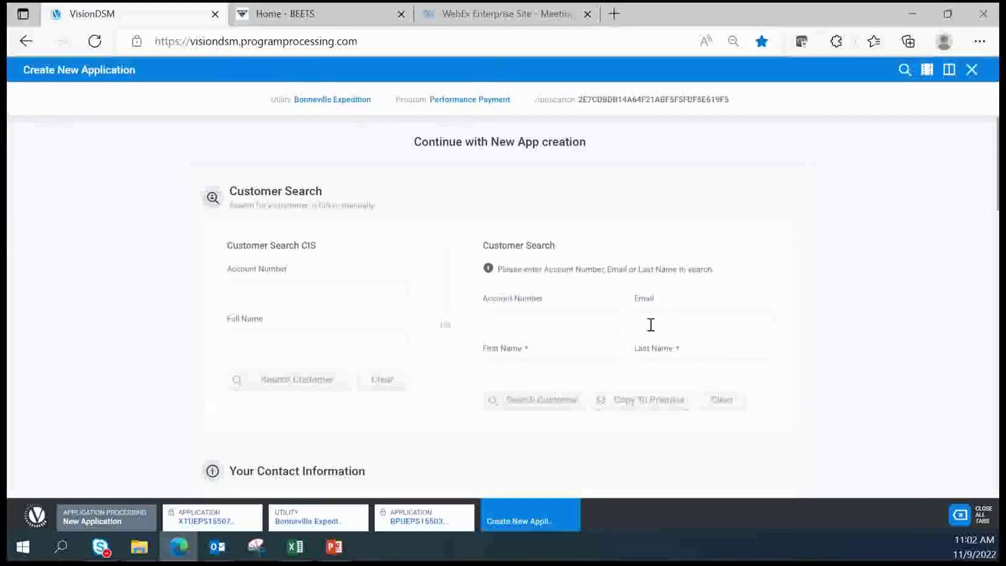
# Enter the customer's first and last name and search, finding no existing account
pyautogui.click(513, 366)
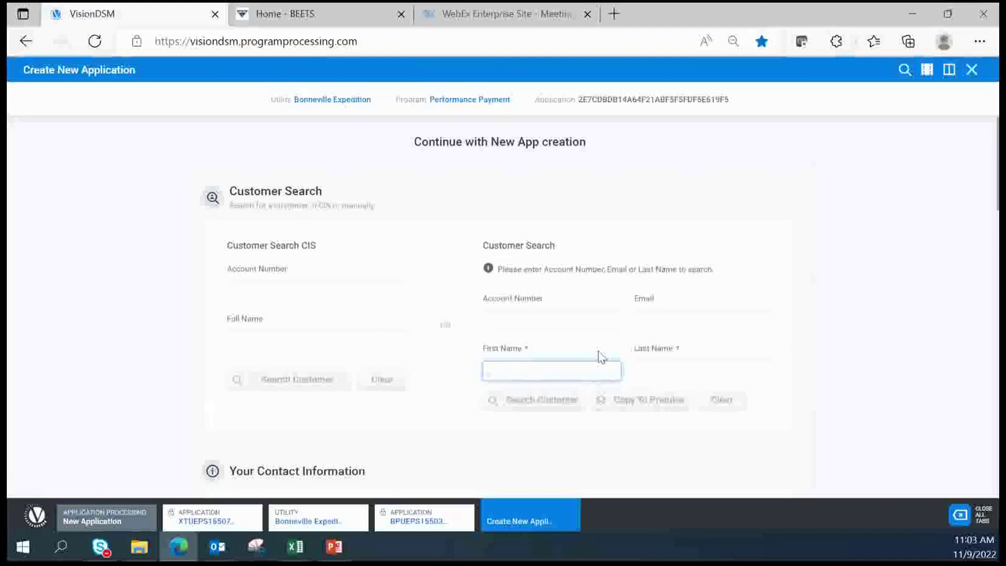
pyautogui.press('Tab')
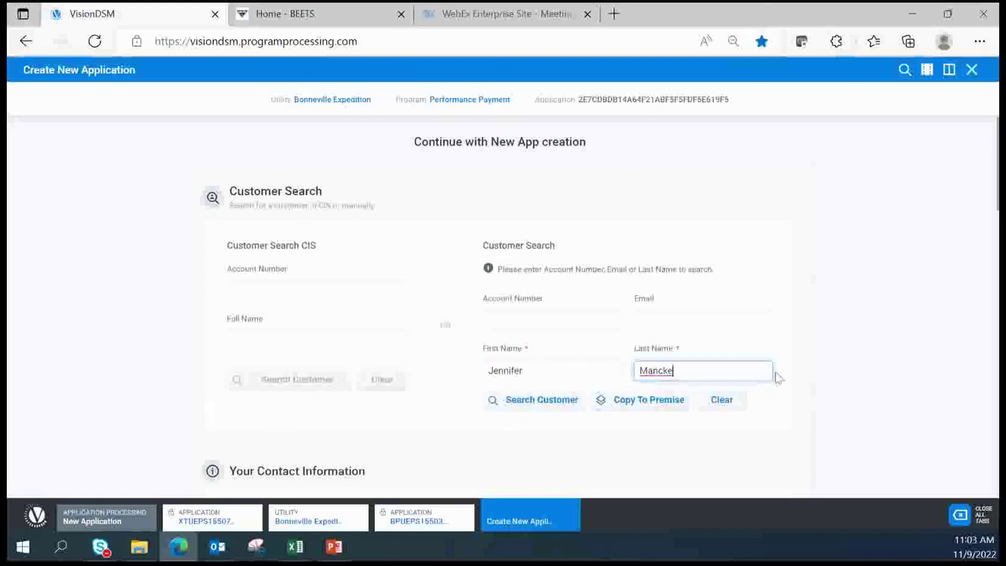
pyautogui.click(535, 406)
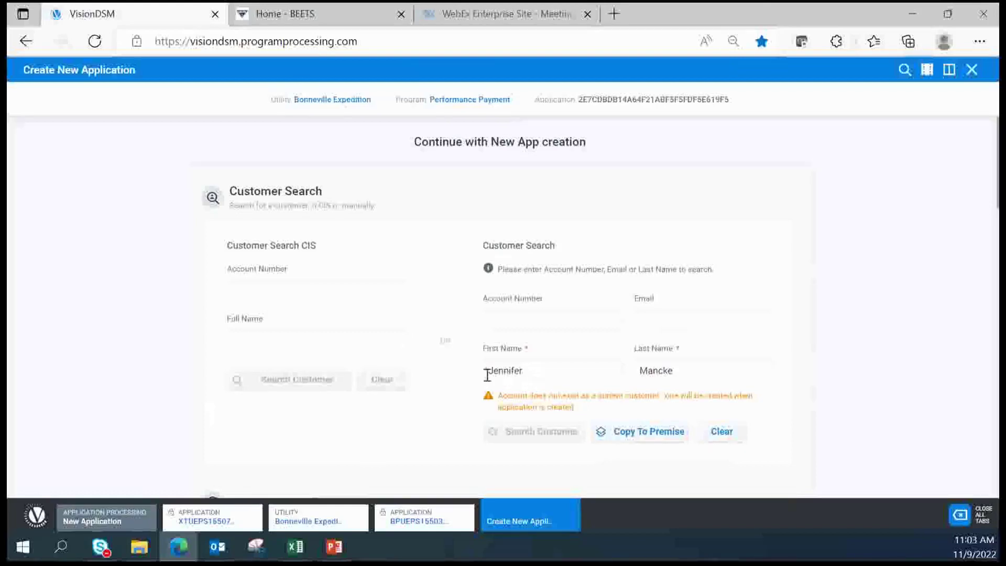
pyautogui.scroll(-2, 481, 391)
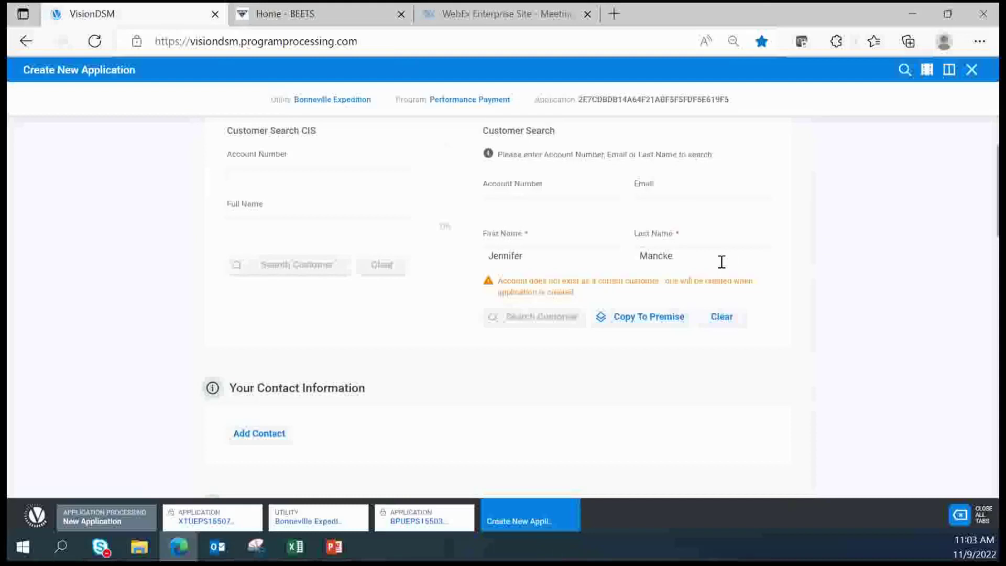
pyautogui.scroll(-1, 219, 368)
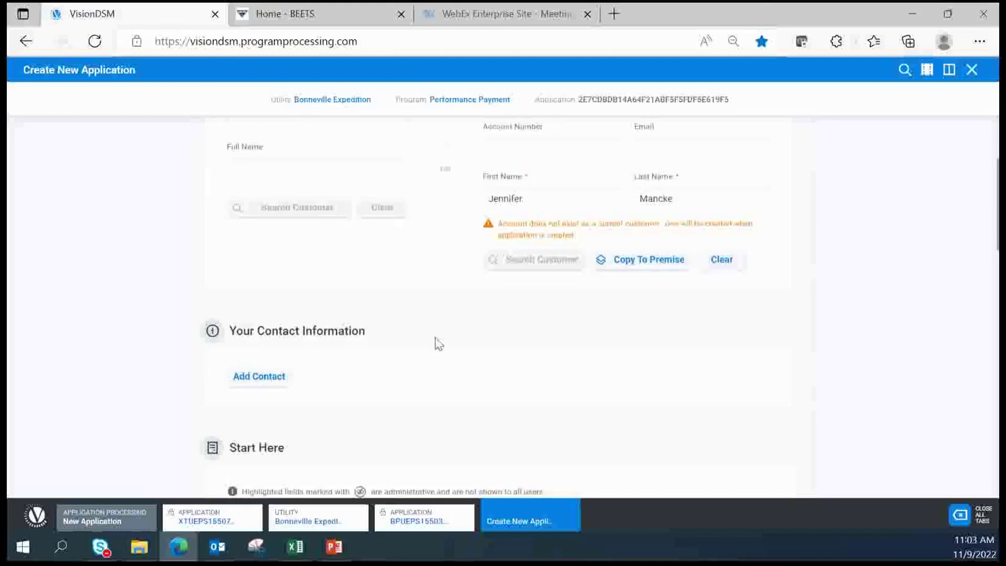
pyautogui.scroll(-2, 436, 343)
pyautogui.scroll(-3, 790, 357)
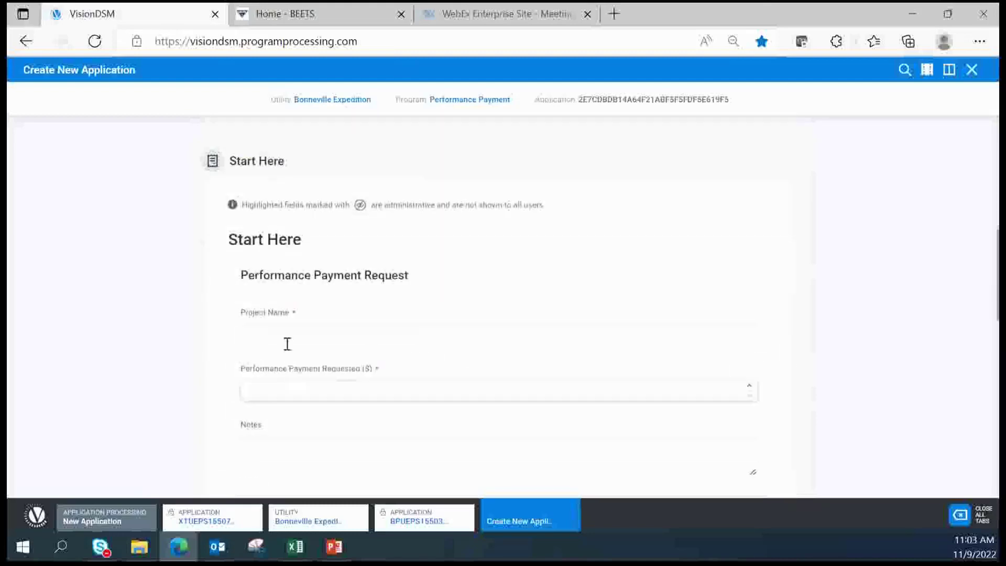
# Enter 'Perf Payment Request 11/9' as the project name
pyautogui.click(287, 337)
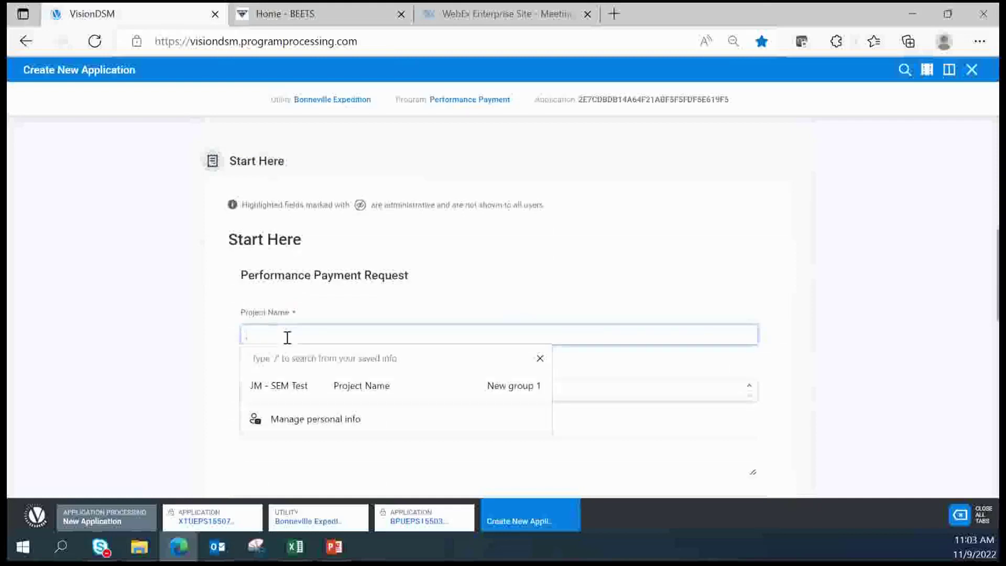
pyautogui.press('BackSpace')
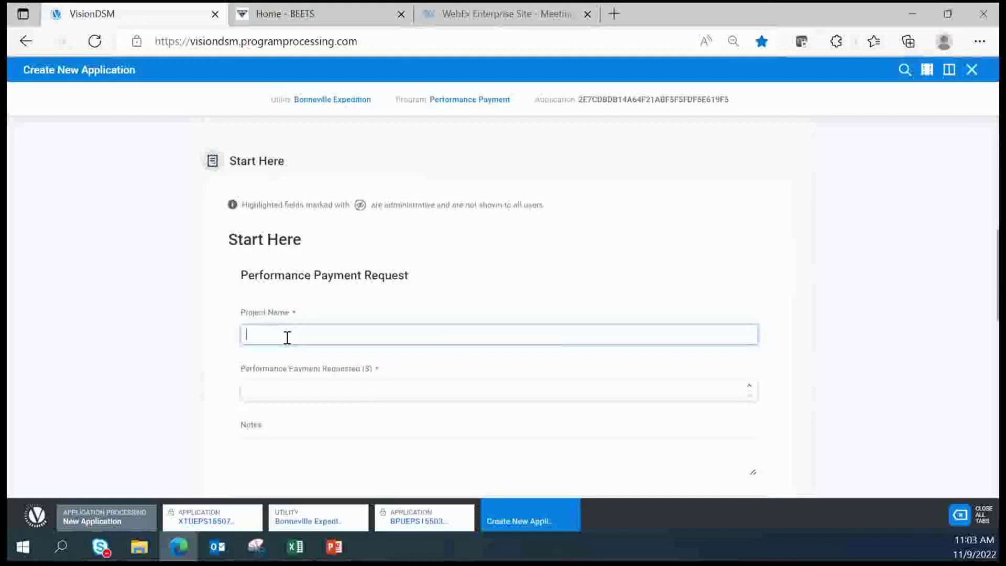
pyautogui.write('Perf Payment Required')
pyautogui.write('11/9')
pyautogui.click(262, 389)
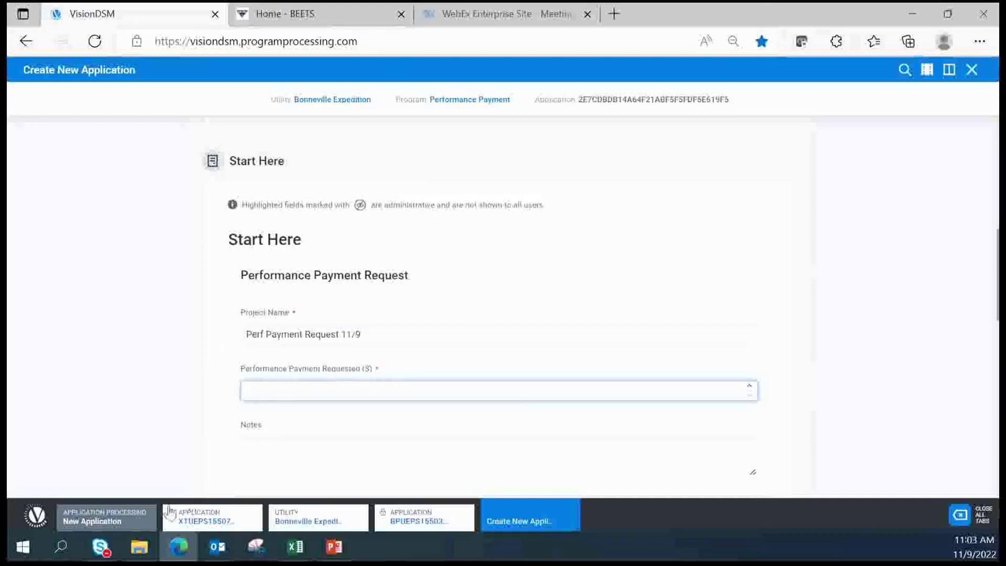
# Check the budget dashboard, then return and enter a 10.00 performance payment request
pyautogui.click(112, 522)
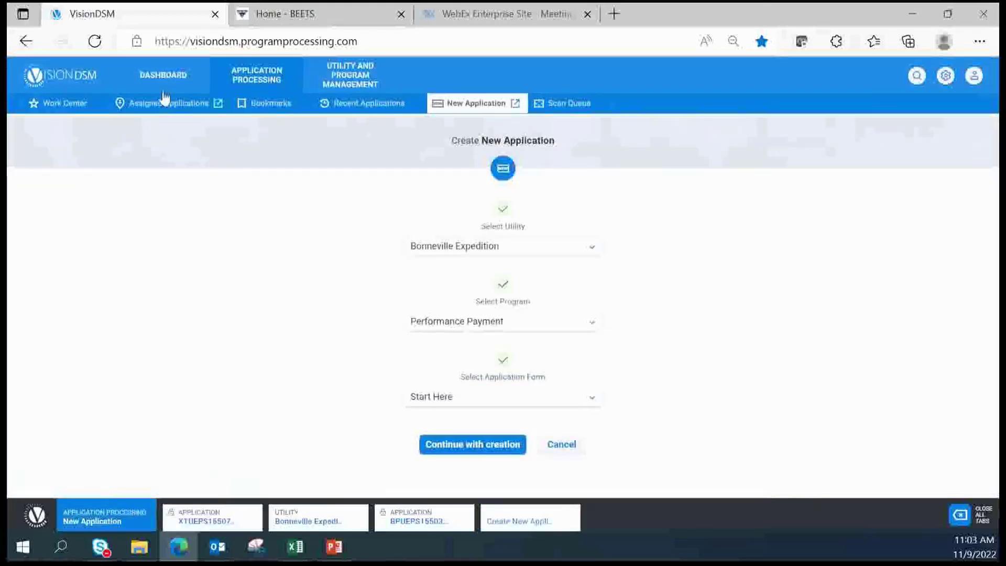
pyautogui.click(164, 75)
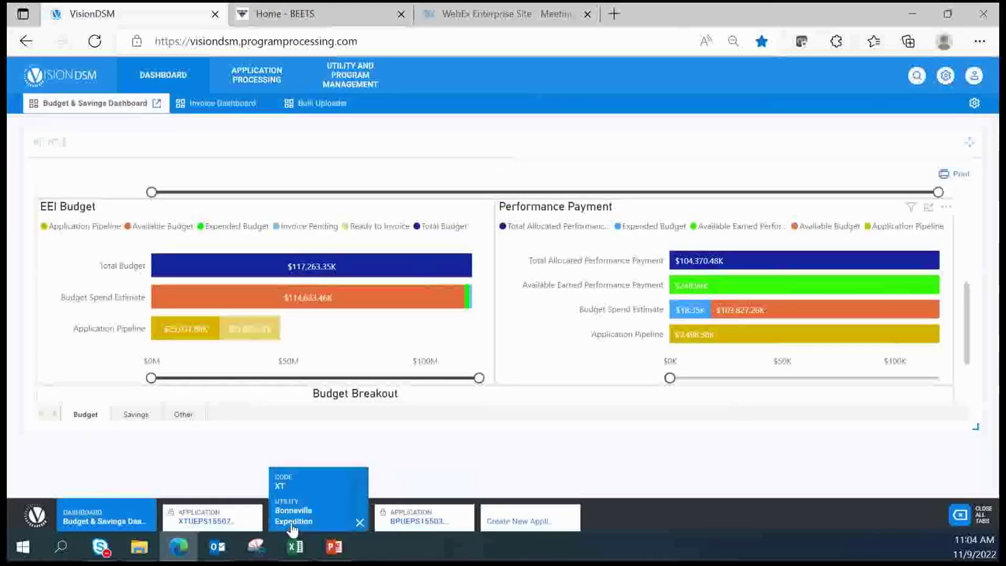
pyautogui.click(521, 528)
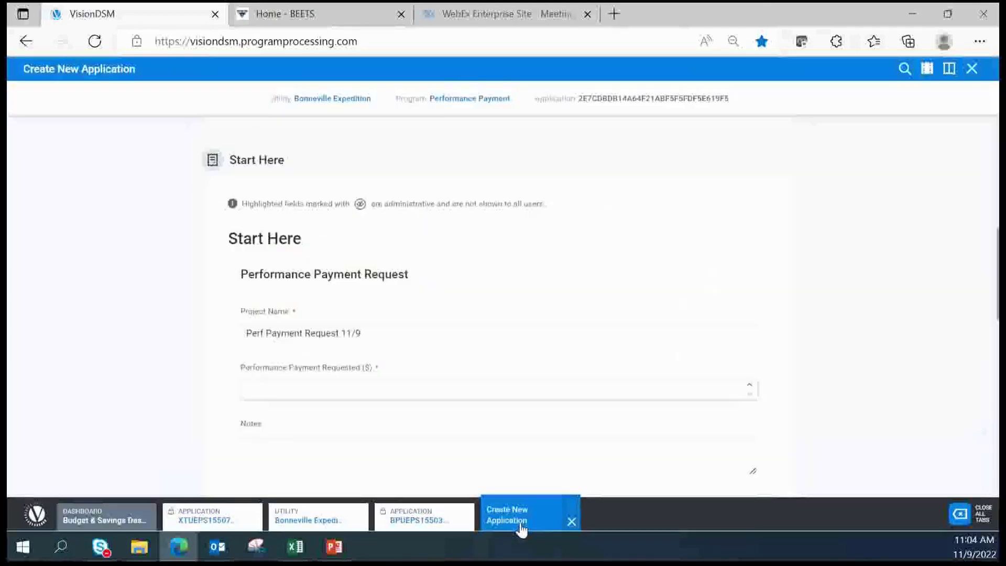
pyautogui.click(278, 390)
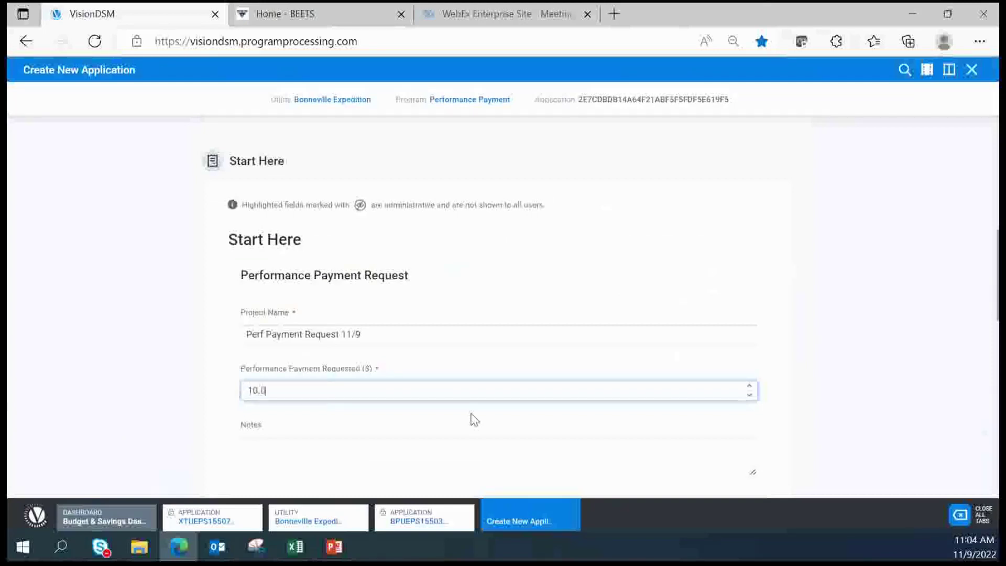
pyautogui.click(422, 419)
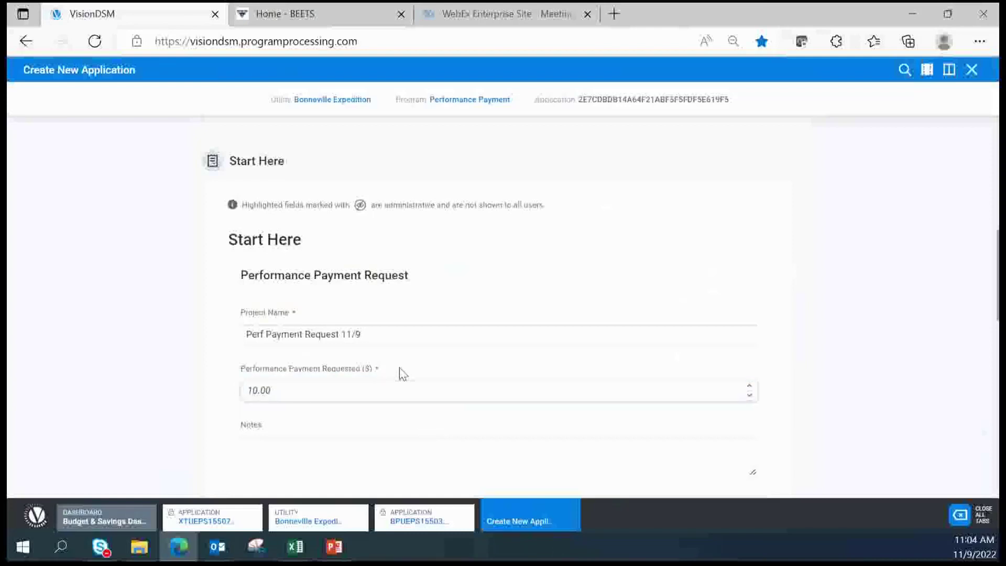
pyautogui.scroll(-2, 400, 372)
pyautogui.scroll(-3, 448, 341)
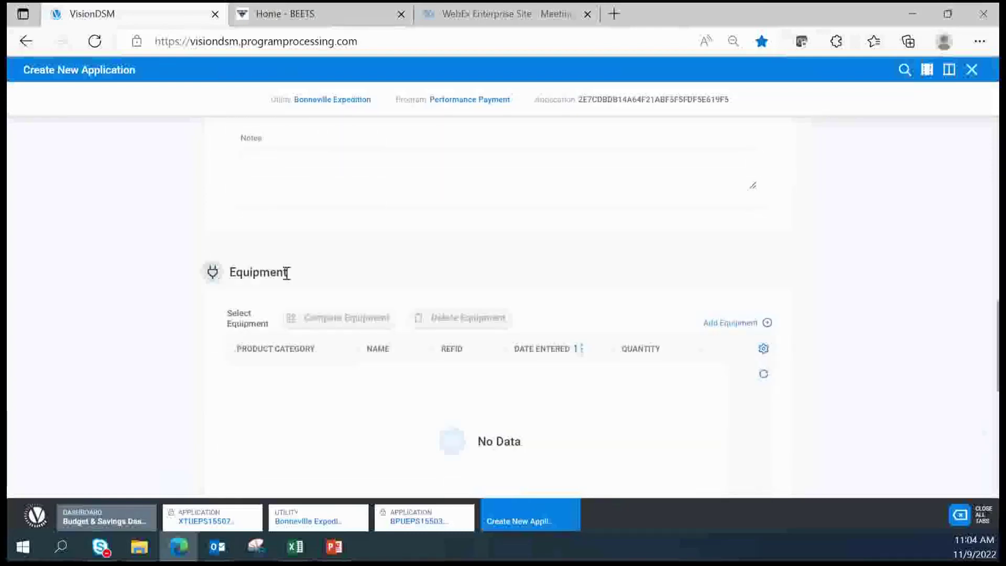
pyautogui.scroll(-5, 447, 316)
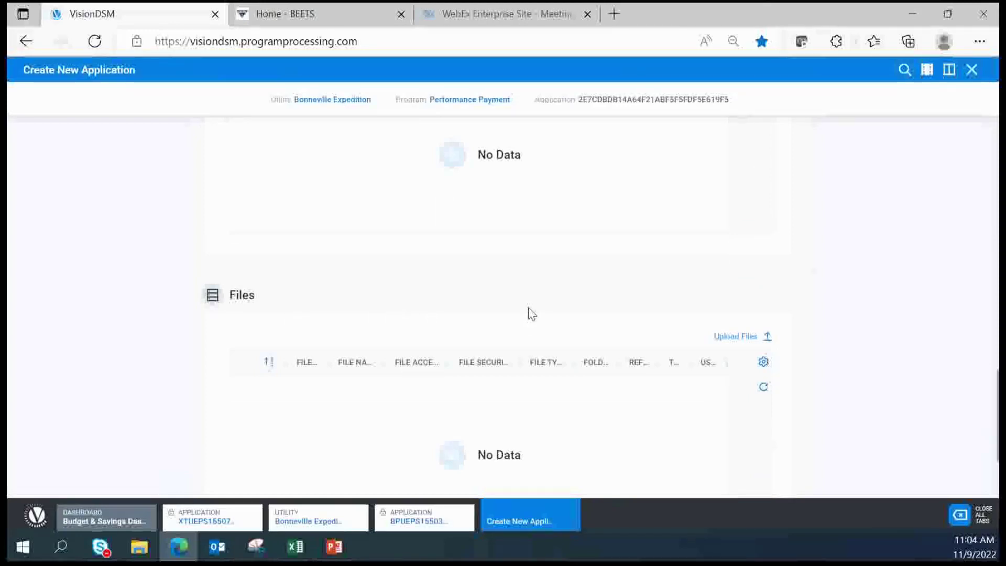
pyautogui.scroll(-1, 528, 309)
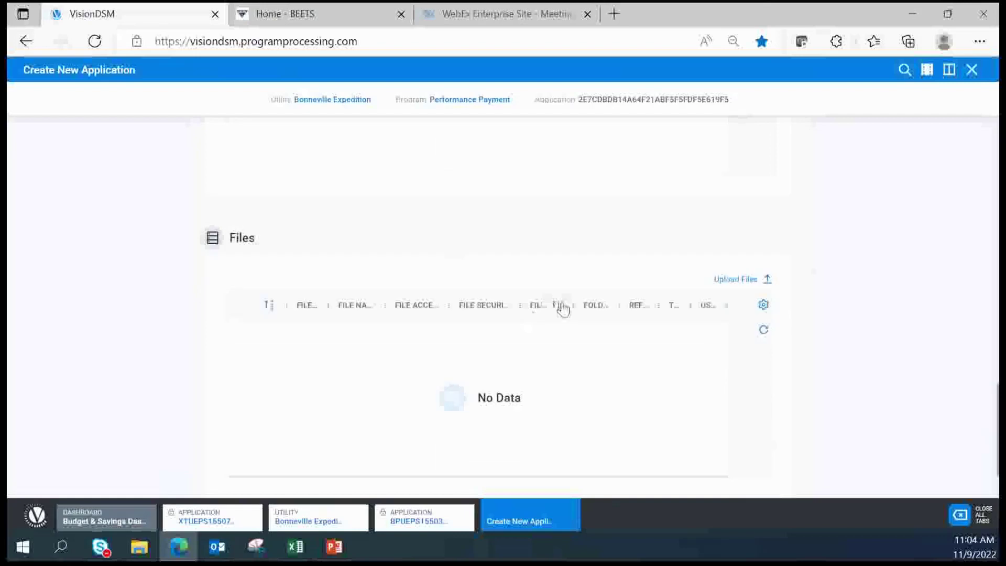
pyautogui.scroll(-1, 594, 387)
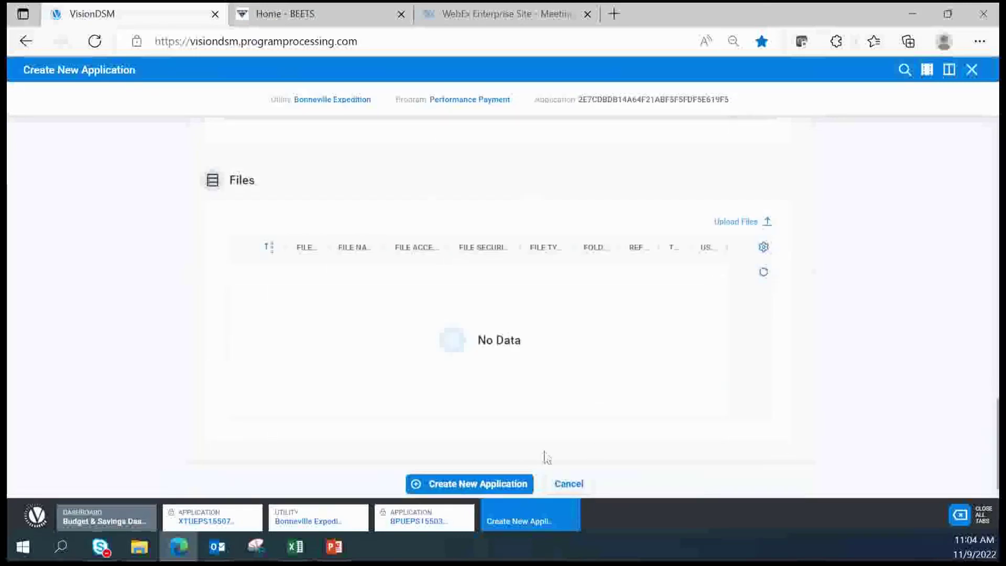
# Create the $10.00 Performance Payment application and open it at Ready to Invoice
pyautogui.click(478, 485)
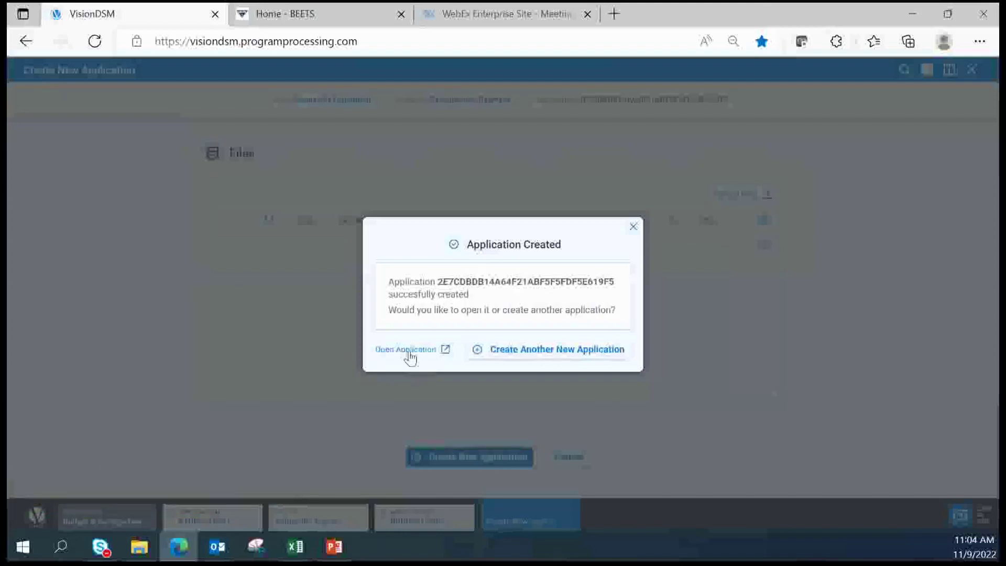
pyautogui.click(411, 350)
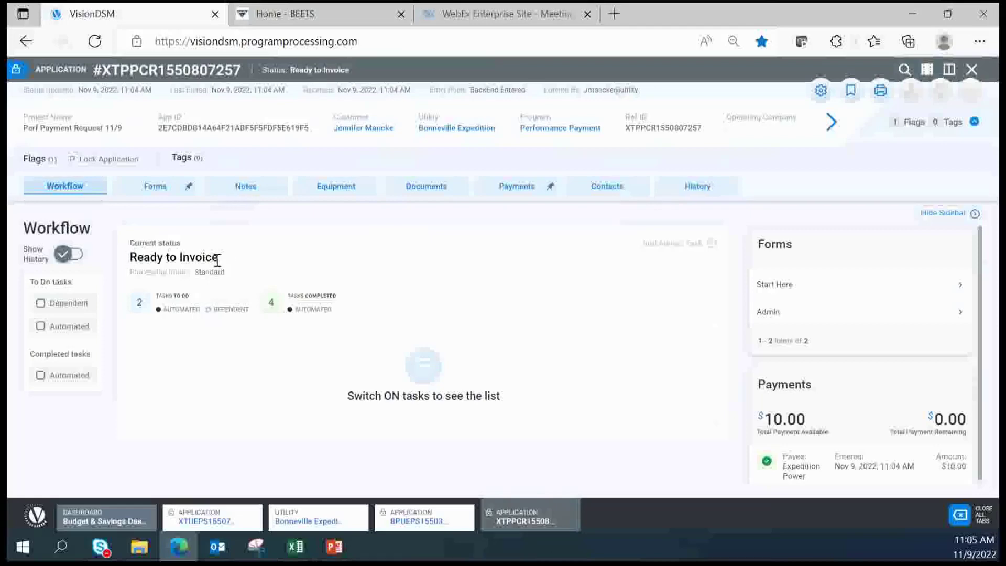
pyautogui.click(334, 546)
# Present slide 25, Performance Payments Invoicing Process Flow, as a full-screen slide show
pyautogui.scroll(-2, 107, 444)
pyautogui.click(108, 470)
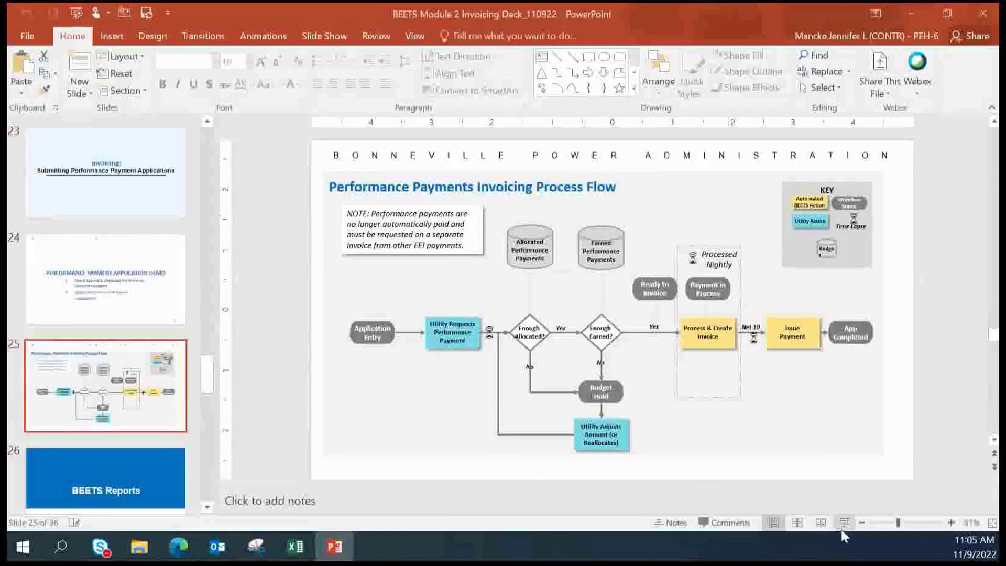
pyautogui.click(843, 522)
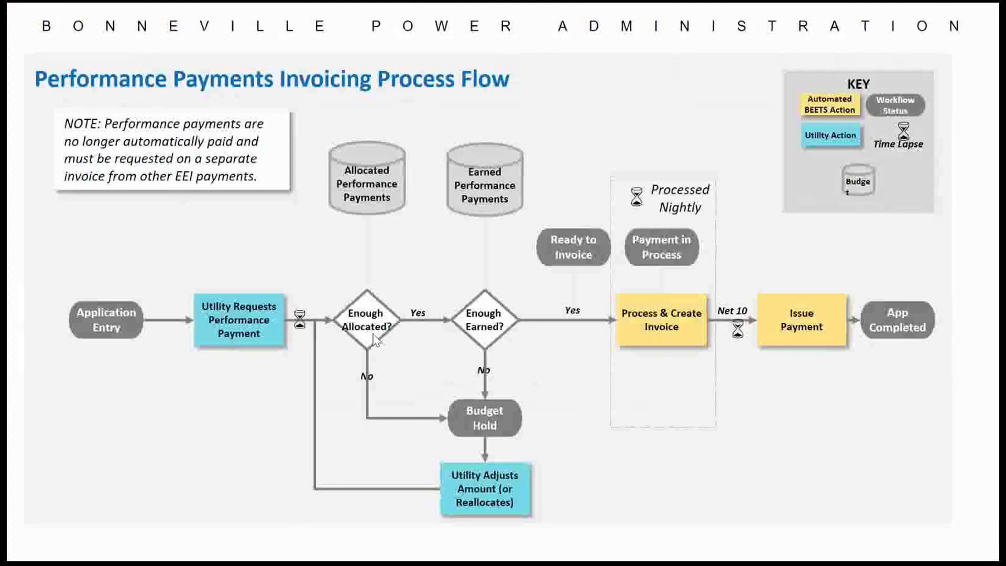
pyautogui.click(483, 324)
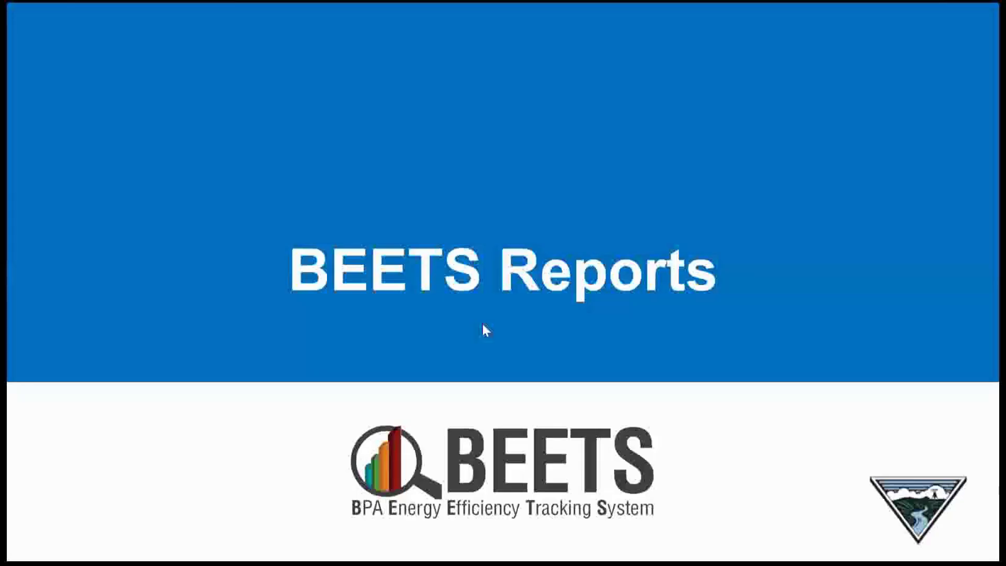
pyautogui.press('Left')
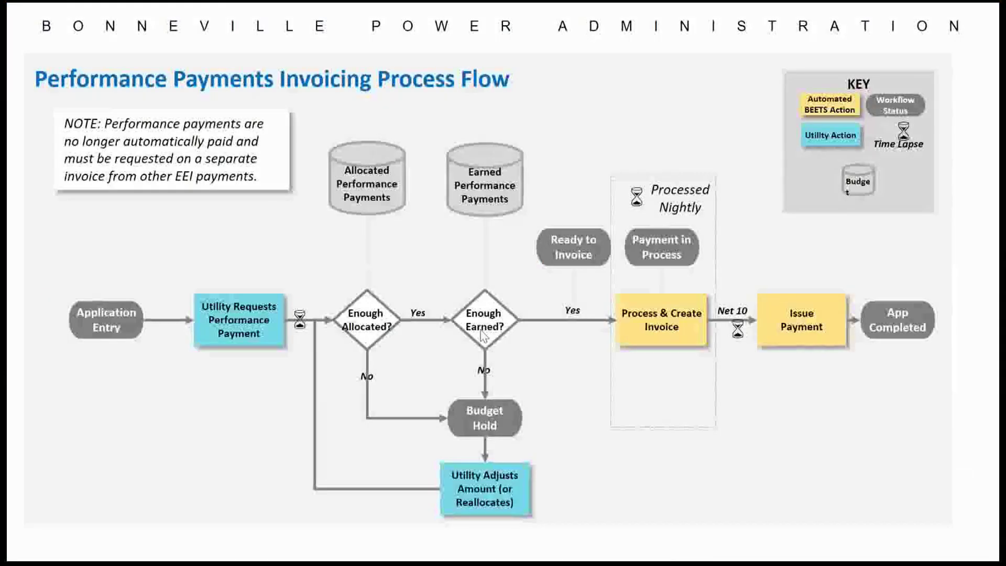
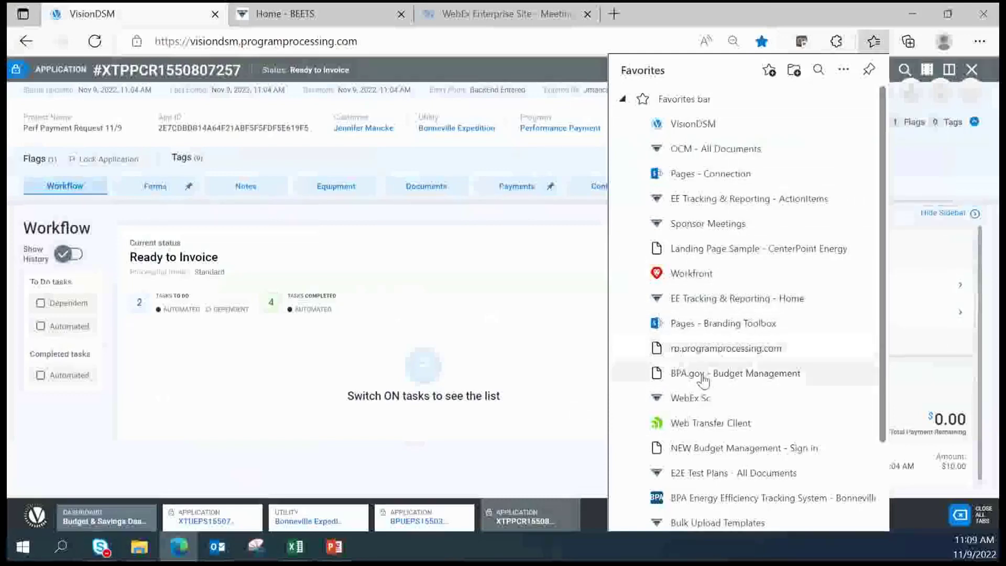
# Copy the rp.programprocessing.com favorite link from Edge and load rp.programprocessing.com/Reports in Google Chrome
pyautogui.rightClick(714, 358)
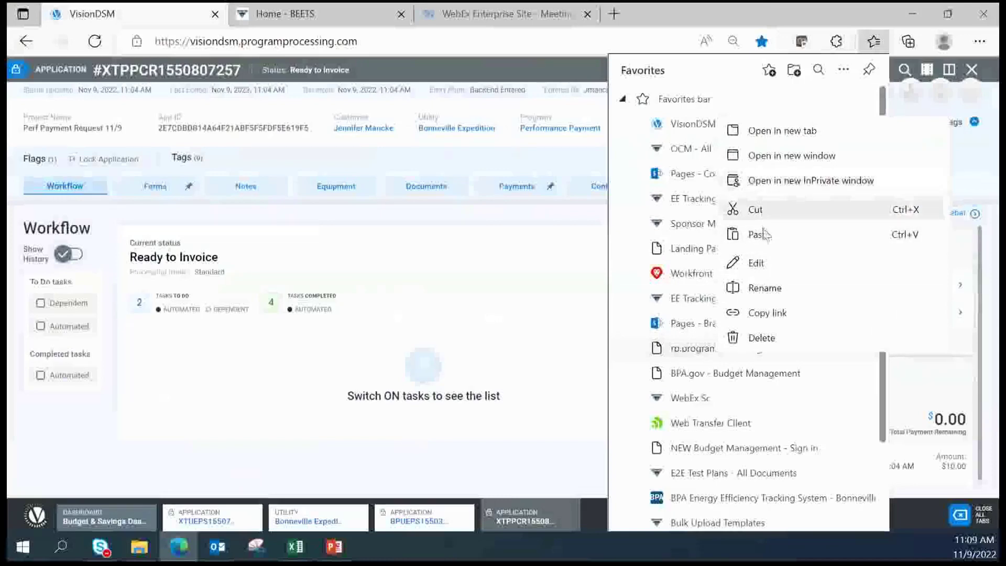
pyautogui.click(769, 314)
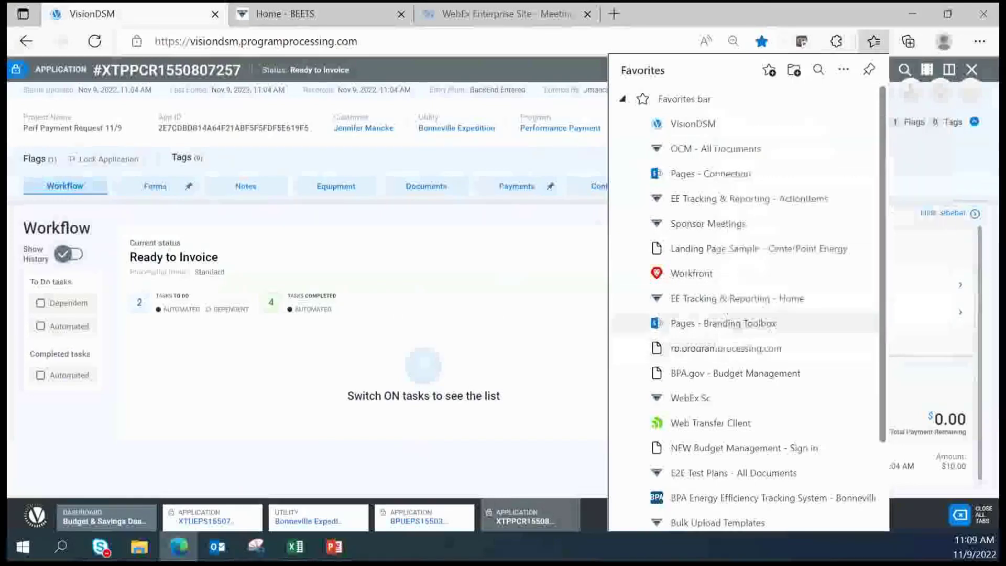
pyautogui.click(61, 548)
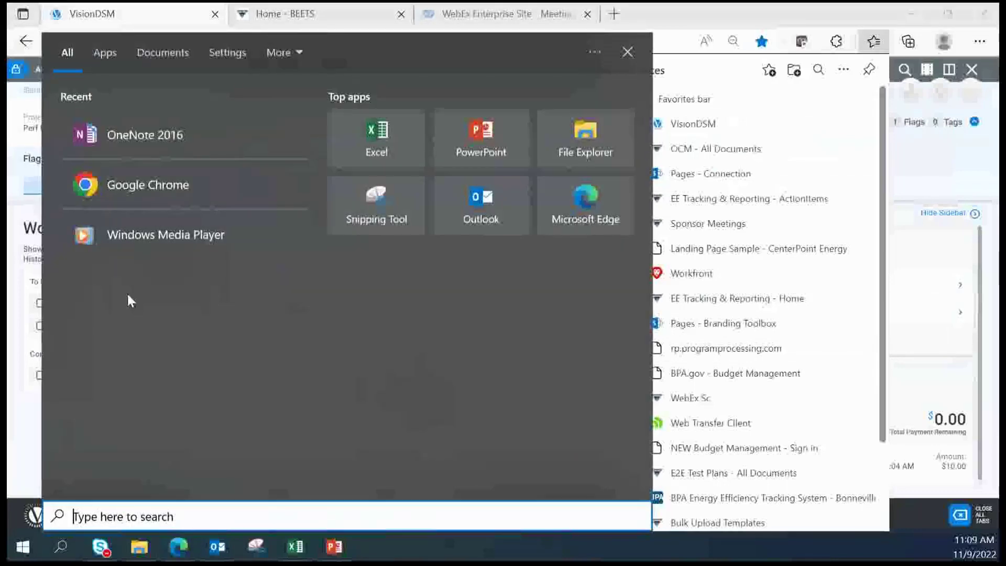
pyautogui.click(121, 191)
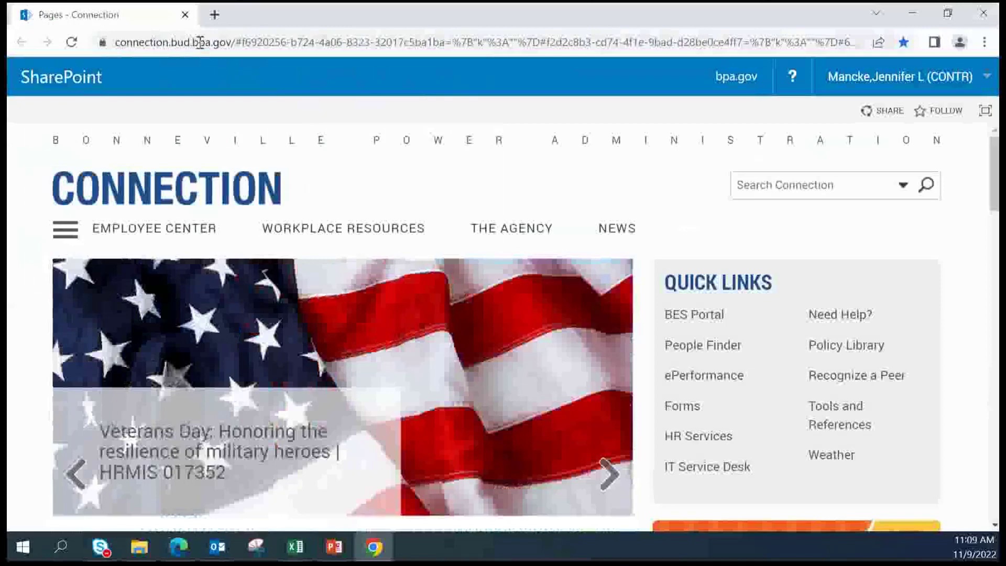
pyautogui.click(200, 42)
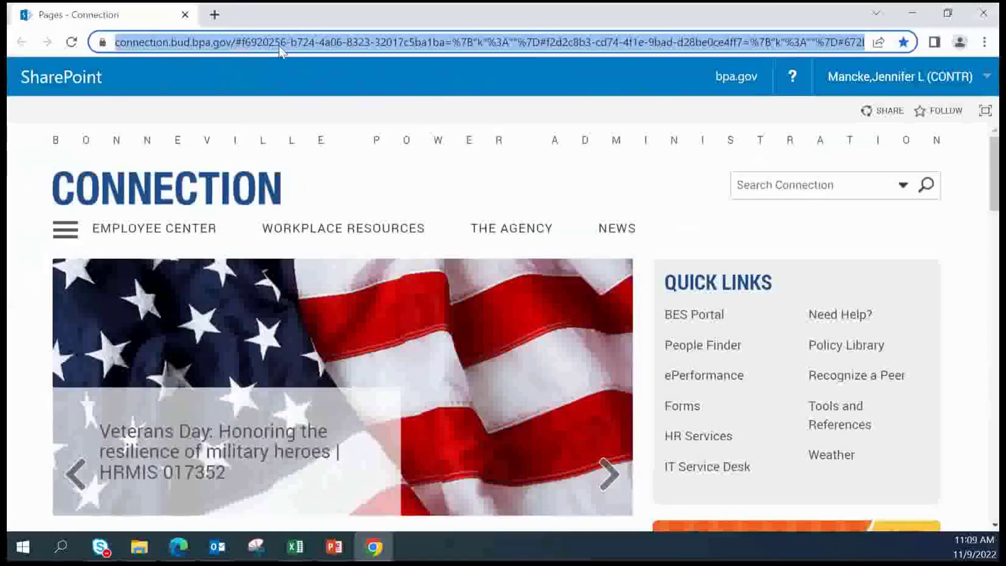
pyautogui.hotkey('ctrl', 'v')
pyautogui.press('Return')
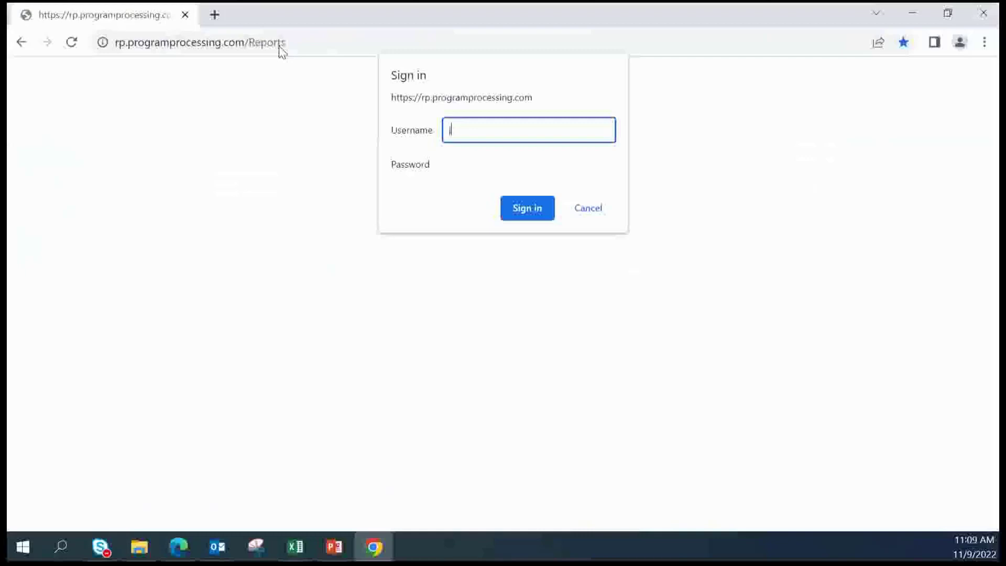
# Sign in to the report server with the username and password, retrying after the first attempt fails
pyautogui.press('Tab')
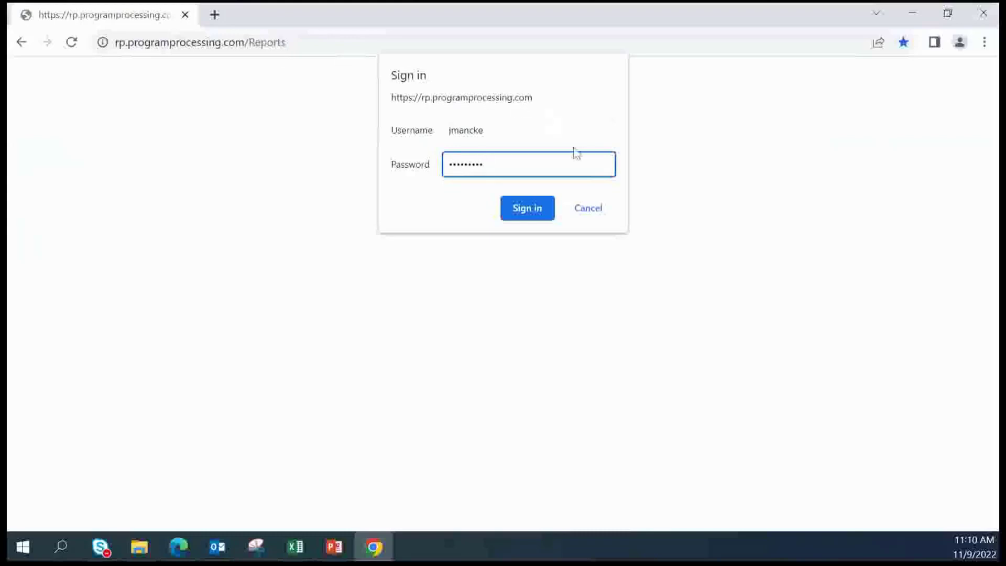
pyautogui.click(527, 215)
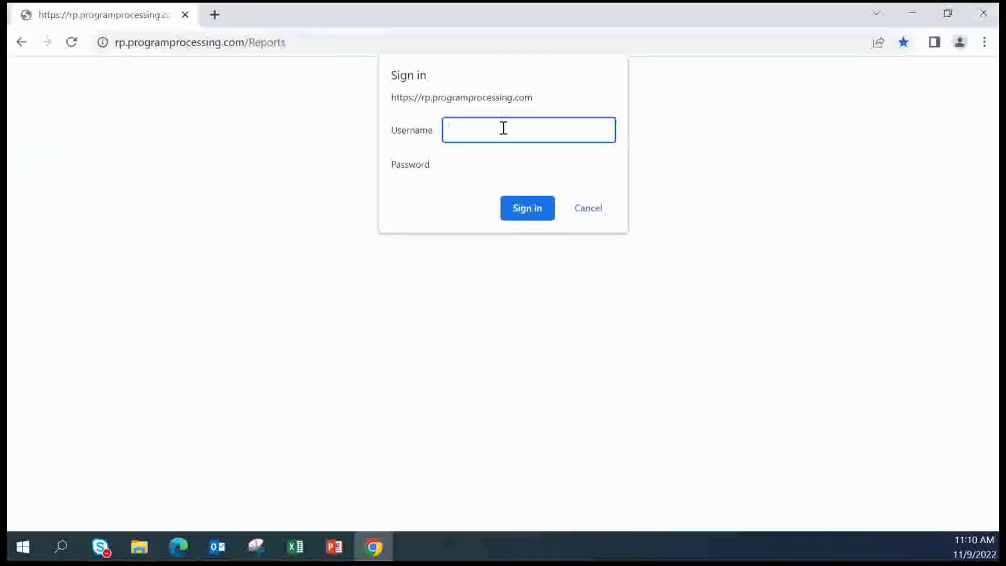
pyautogui.press('Tab')
pyautogui.write('•••••••')
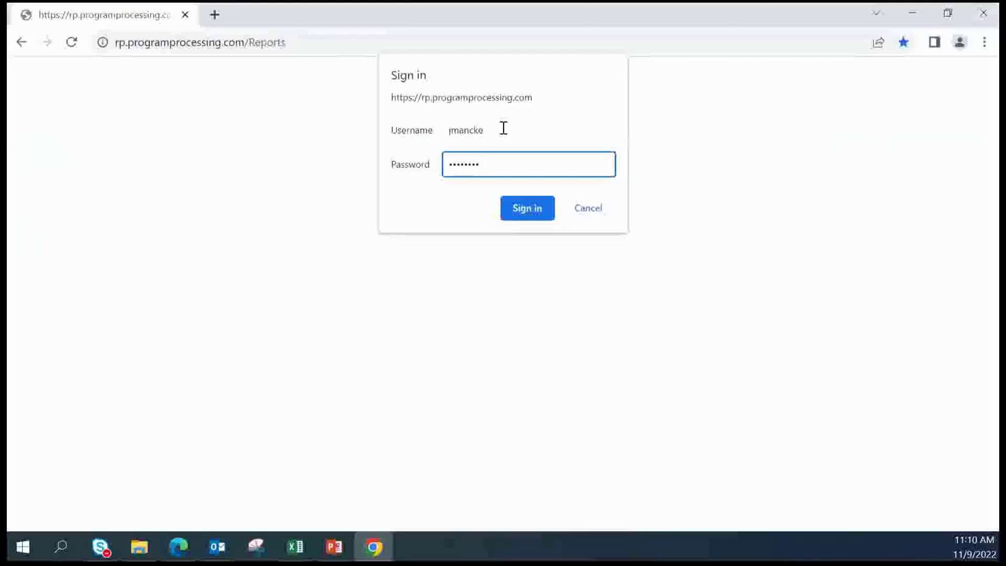
pyautogui.press('Return')
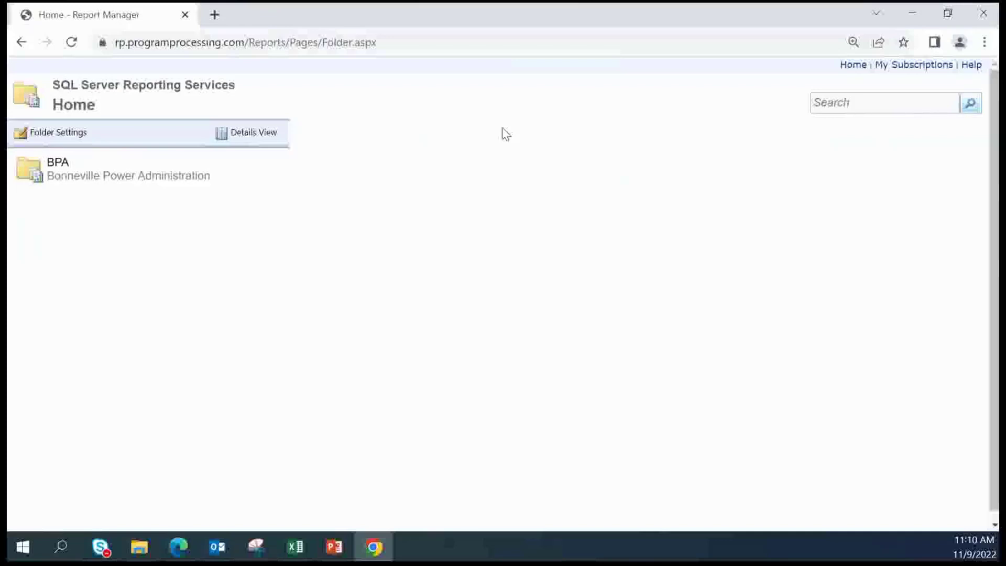
# Go through BPA and then Utility Reports, and open the BPA Activity Report
pyautogui.click(34, 180)
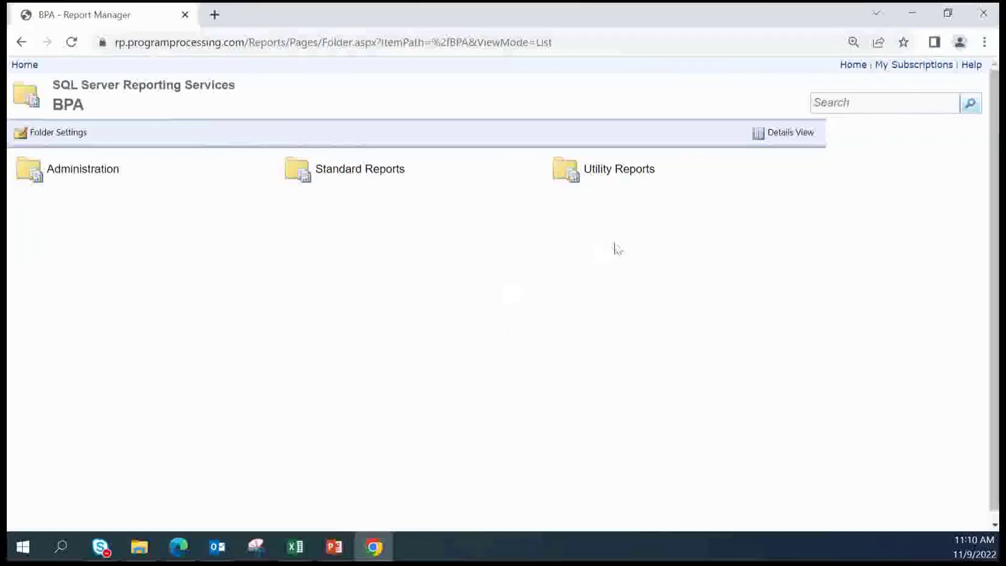
pyautogui.click(618, 177)
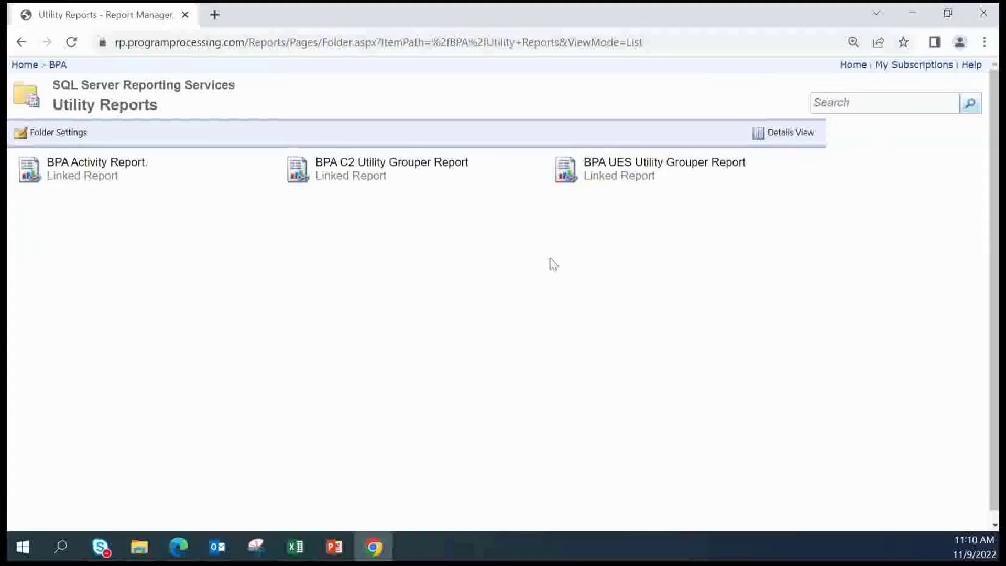
pyautogui.moveTo(48, 178)
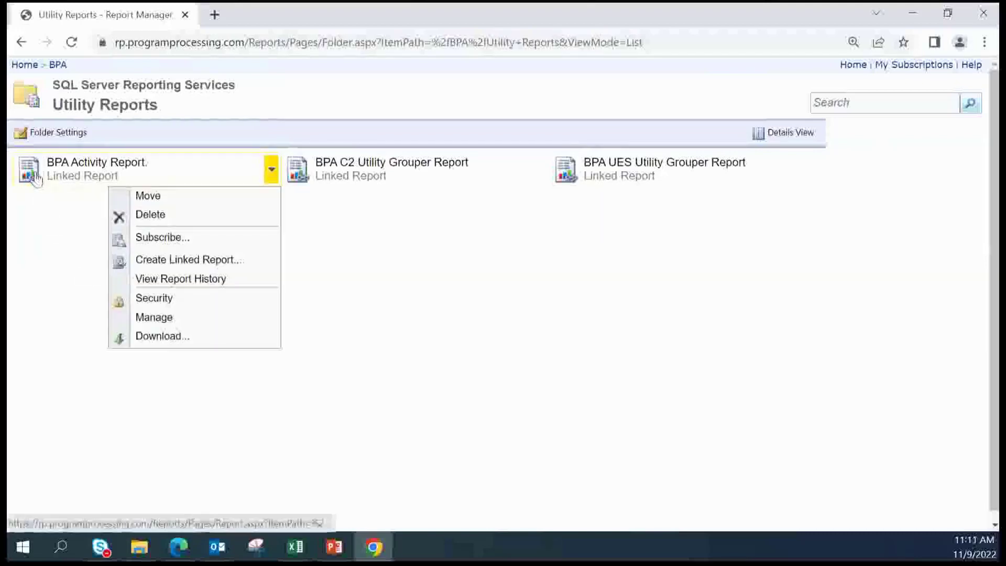
pyautogui.click(44, 175)
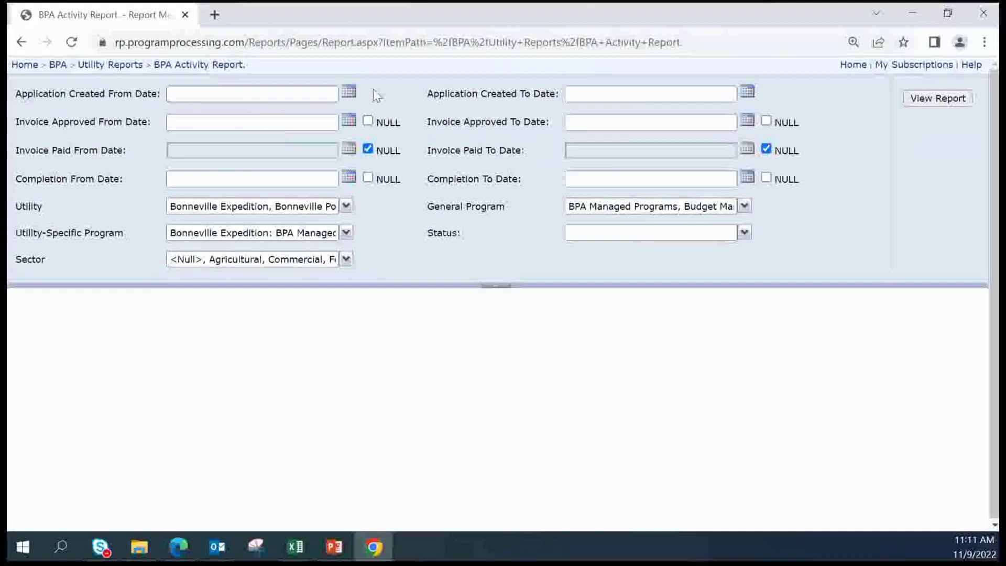
# Set the Application Created date range from 10/1/2022 to 10/31/2022 using the calendars
pyautogui.click(348, 93)
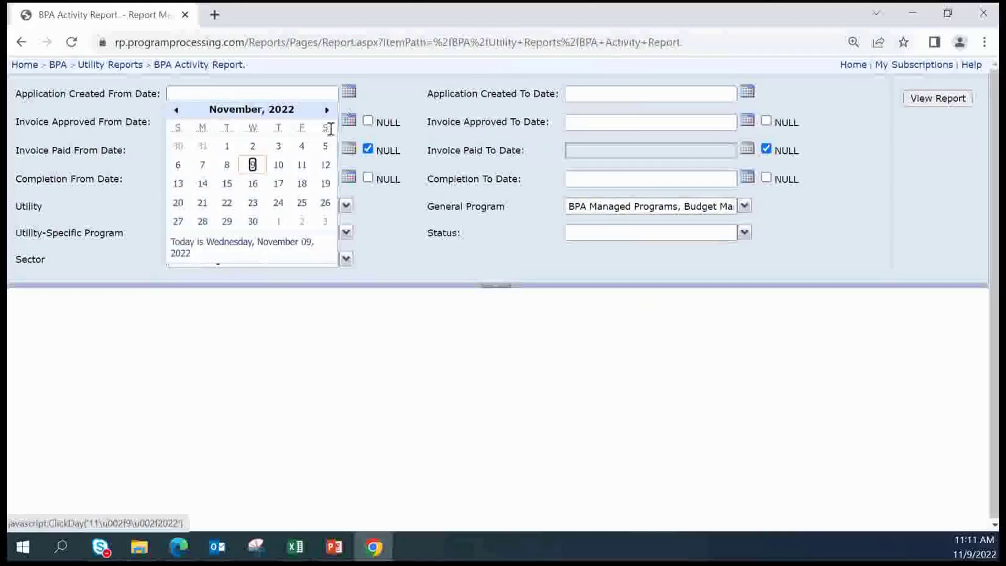
pyautogui.click(177, 110)
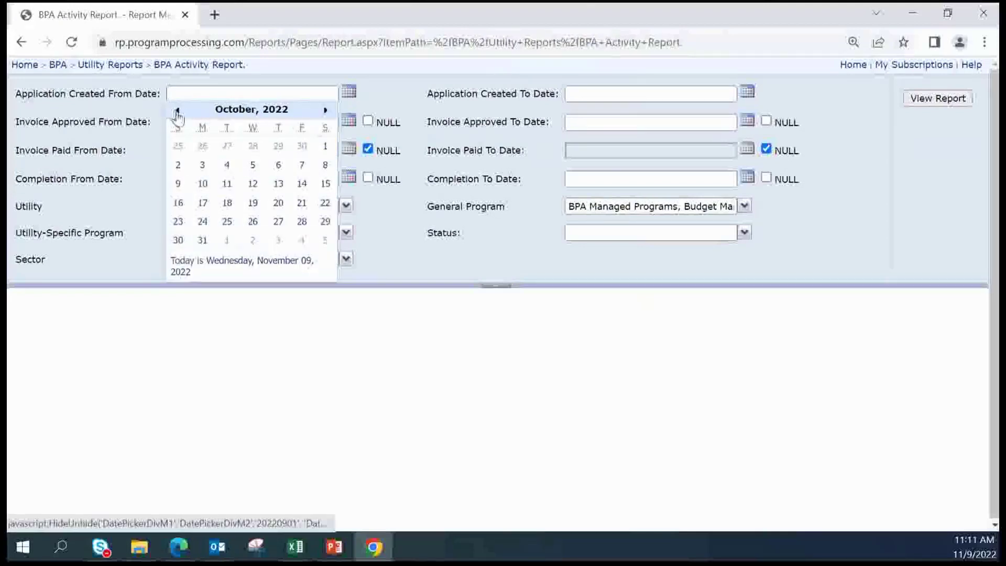
pyautogui.click(324, 146)
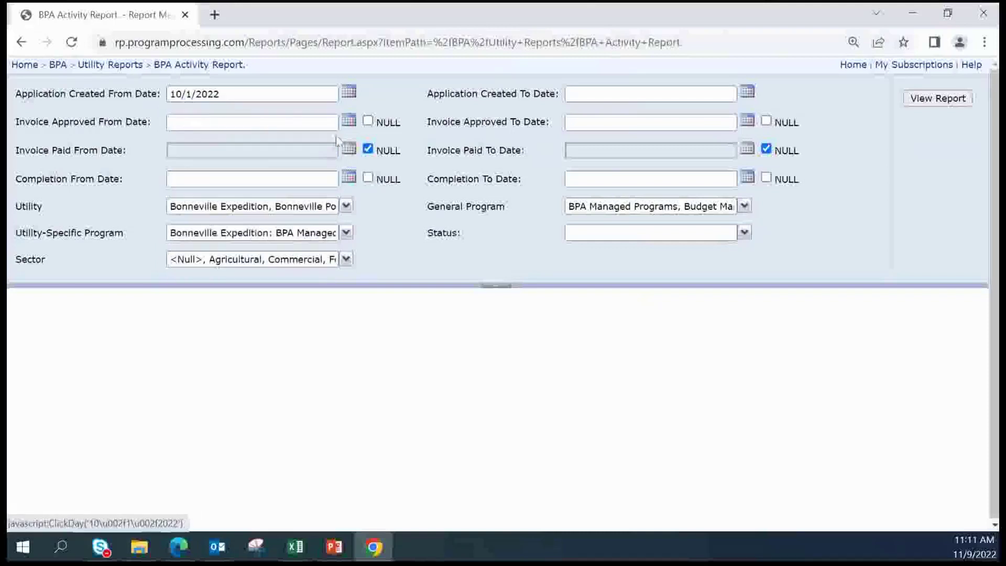
pyautogui.click(752, 96)
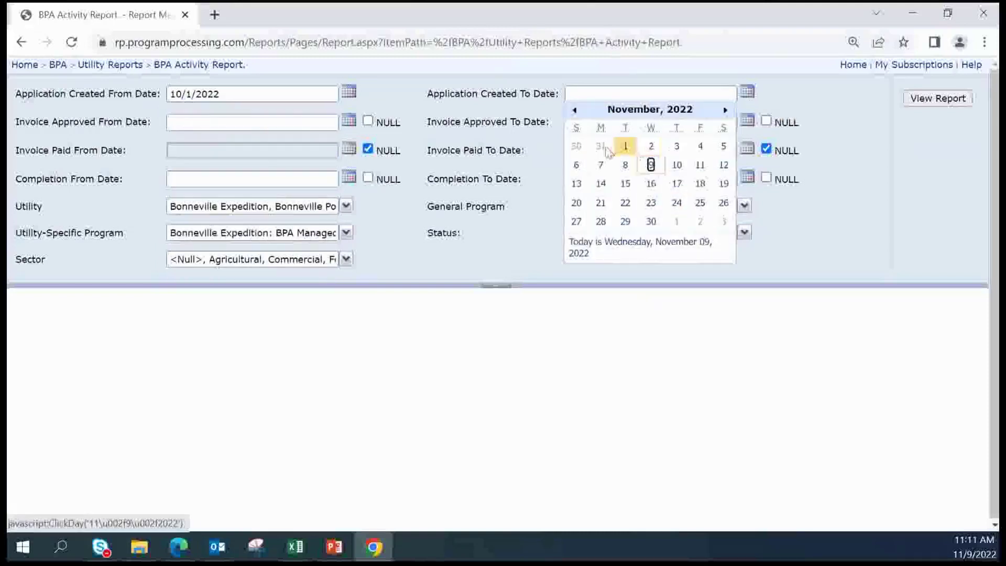
pyautogui.click(601, 146)
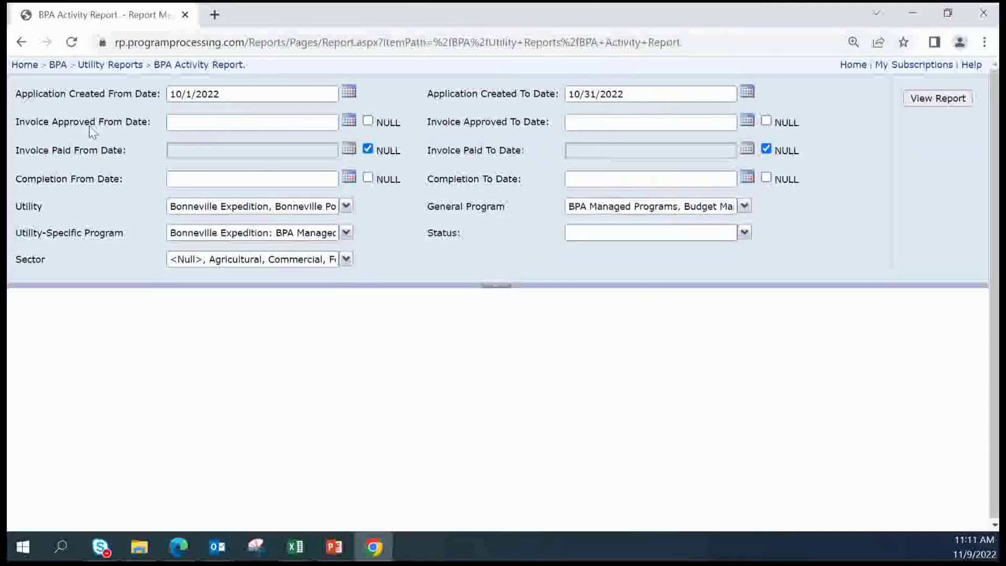
# Leave the Invoice Approved and Completion From/To dates as NULL
pyautogui.click(368, 122)
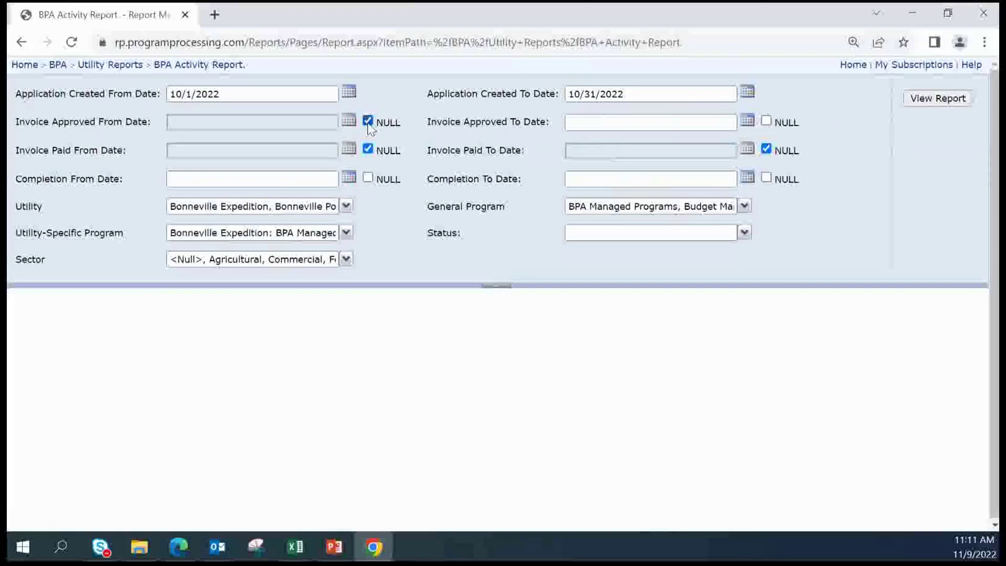
pyautogui.click(368, 124)
pyautogui.click(368, 124)
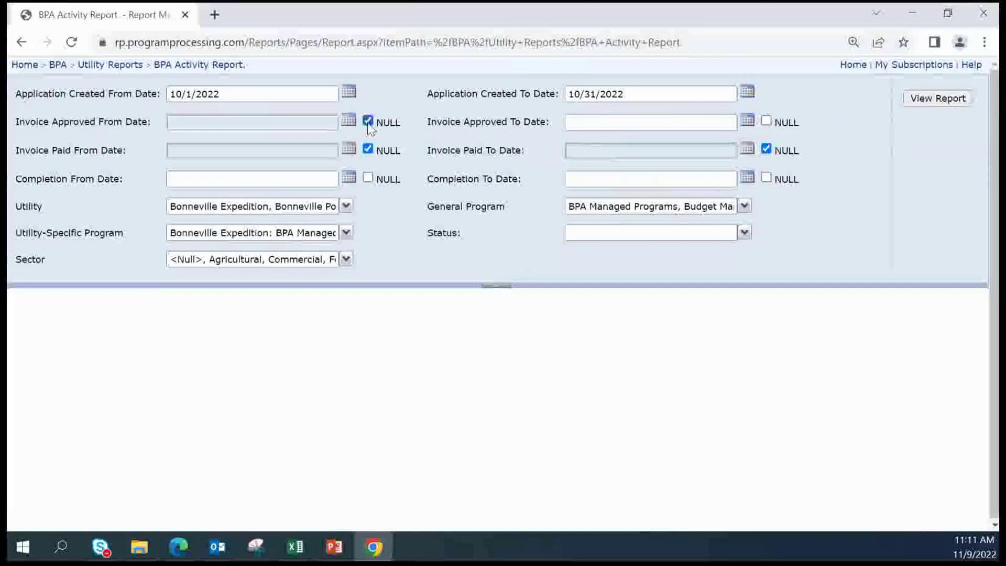
pyautogui.click(766, 122)
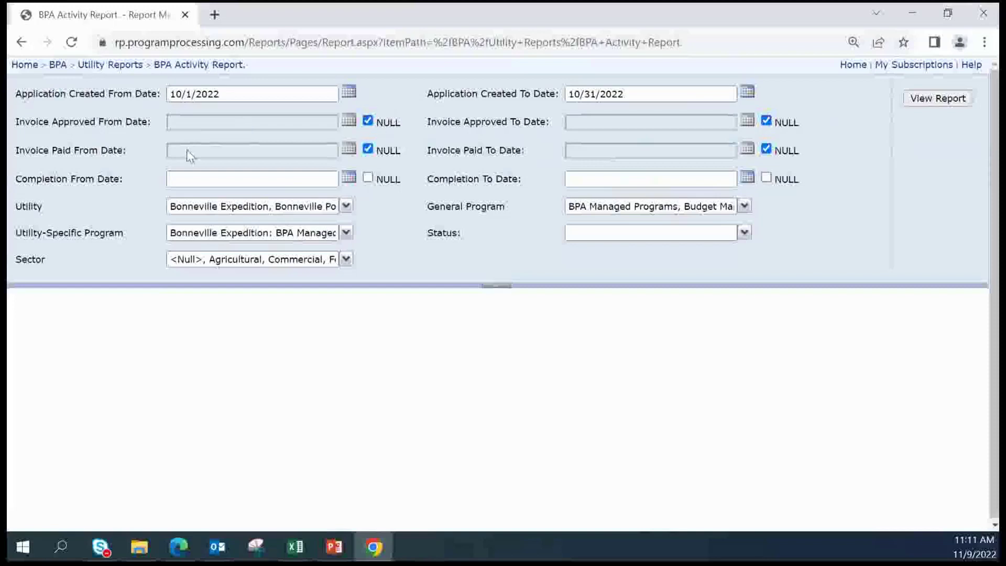
pyautogui.click(367, 179)
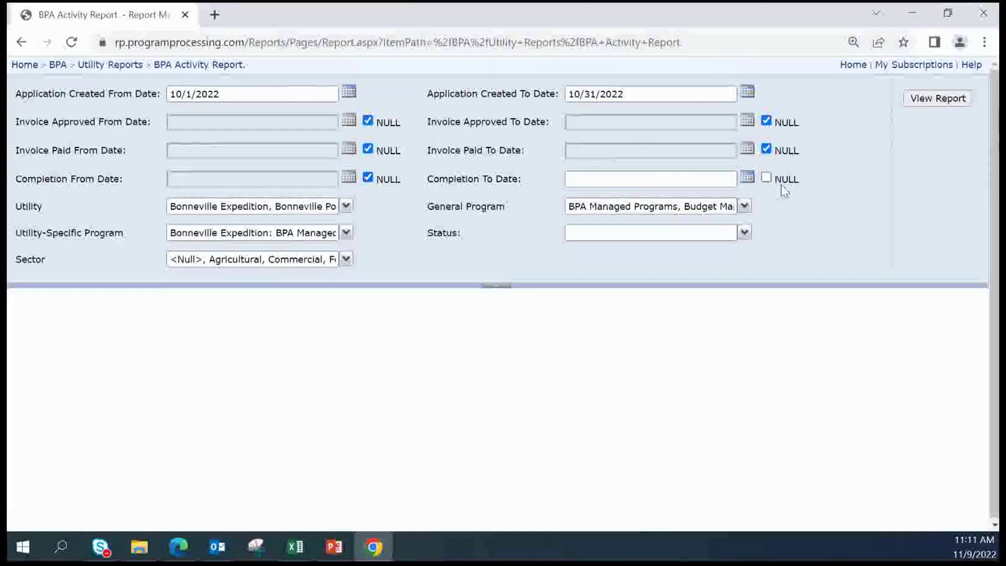
pyautogui.click(765, 178)
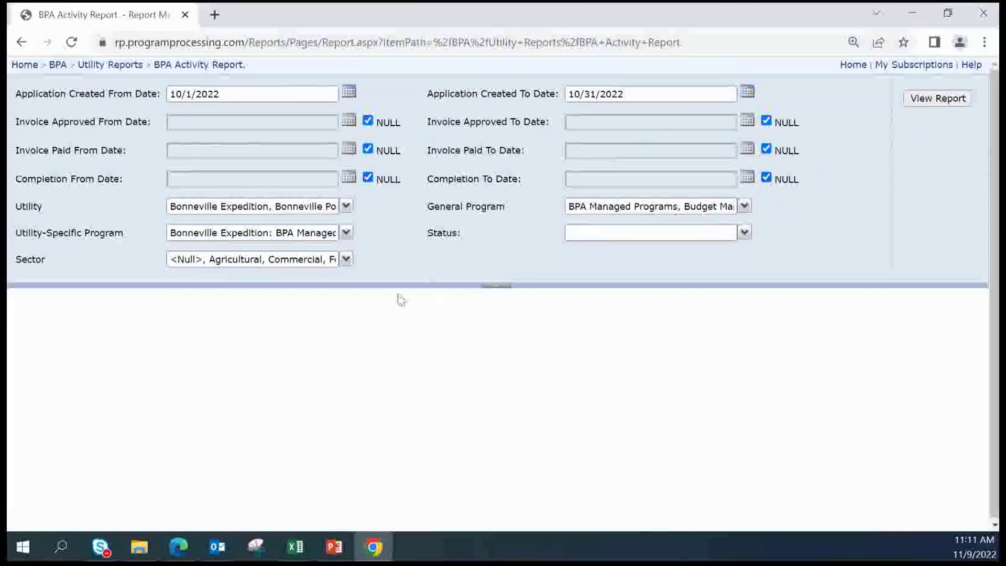
# Filter Utility to only Bonneville Expedition and apply the BPA Managed Programs general program
pyautogui.click(345, 209)
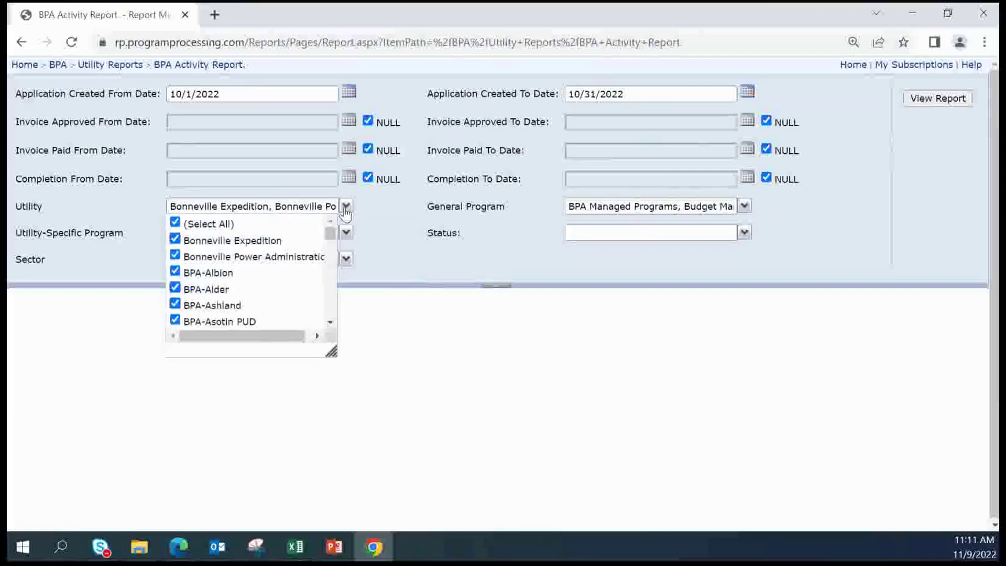
pyautogui.click(175, 222)
pyautogui.click(178, 241)
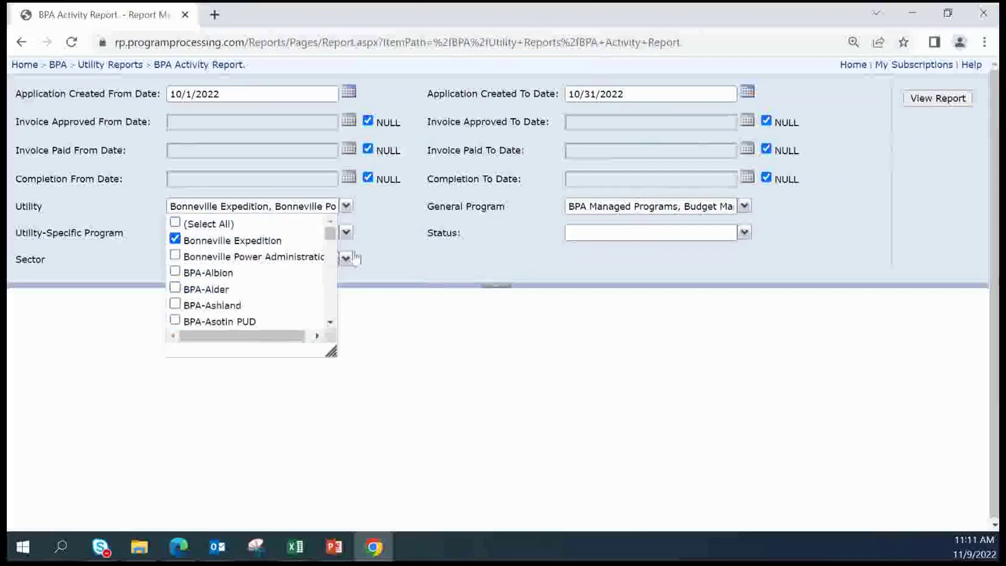
pyautogui.click(348, 210)
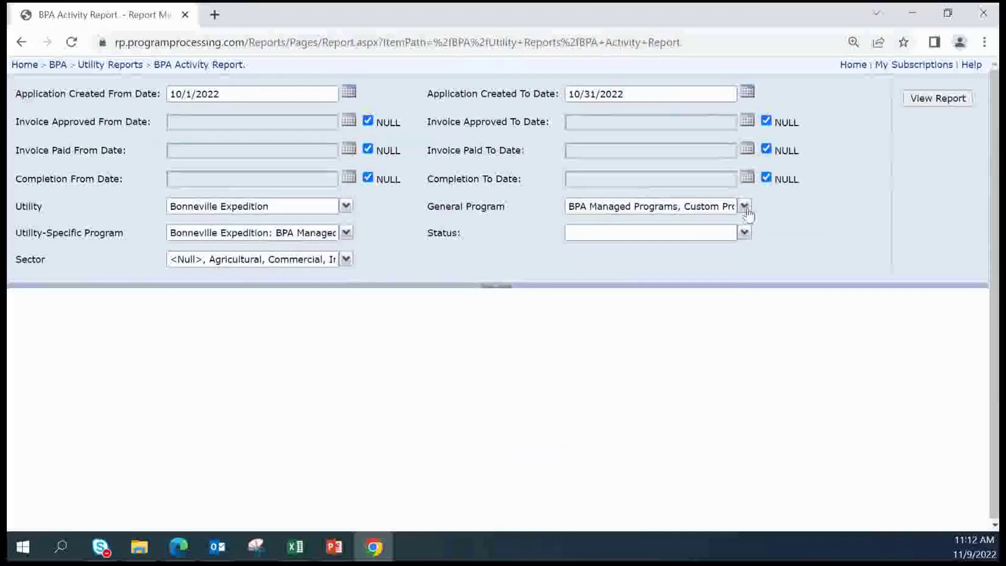
pyautogui.click(746, 209)
pyautogui.moveTo(731, 273); pyautogui.dragTo(747, 243)
pyautogui.click(814, 219)
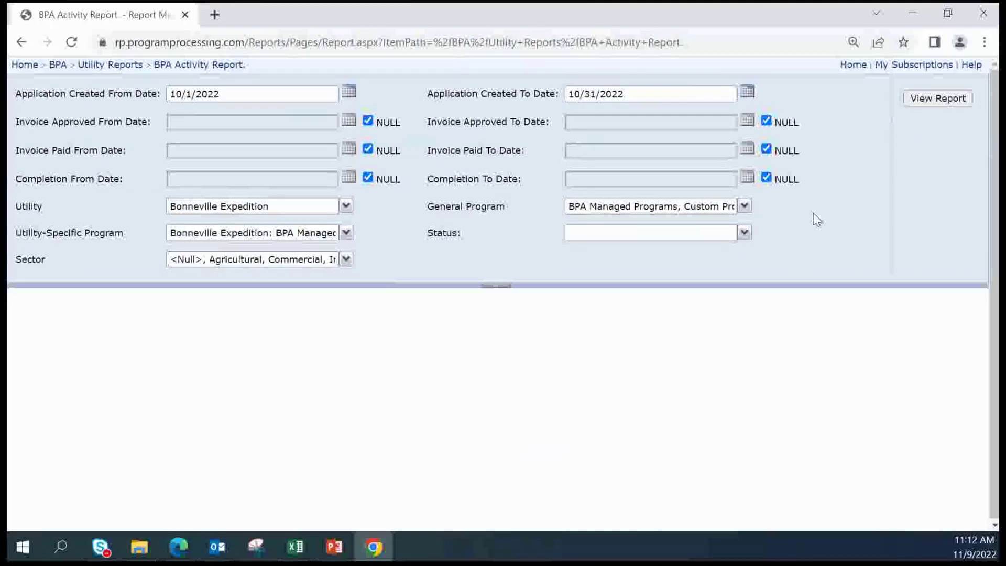
# Check (Select All) in the Status list to include every application status
pyautogui.click(744, 234)
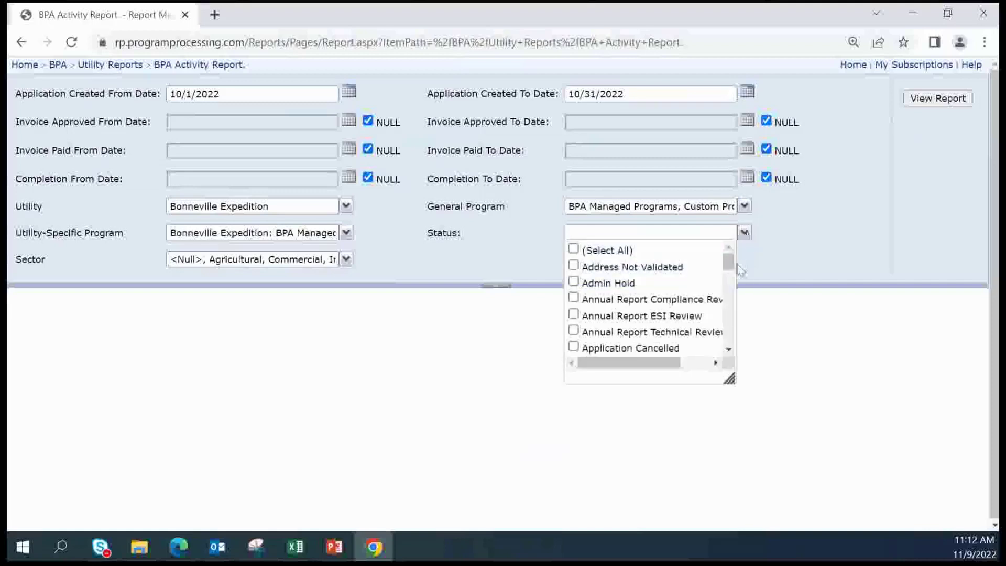
pyautogui.scroll(-1, 729, 264)
pyautogui.scroll(1, 732, 266)
pyautogui.click(573, 253)
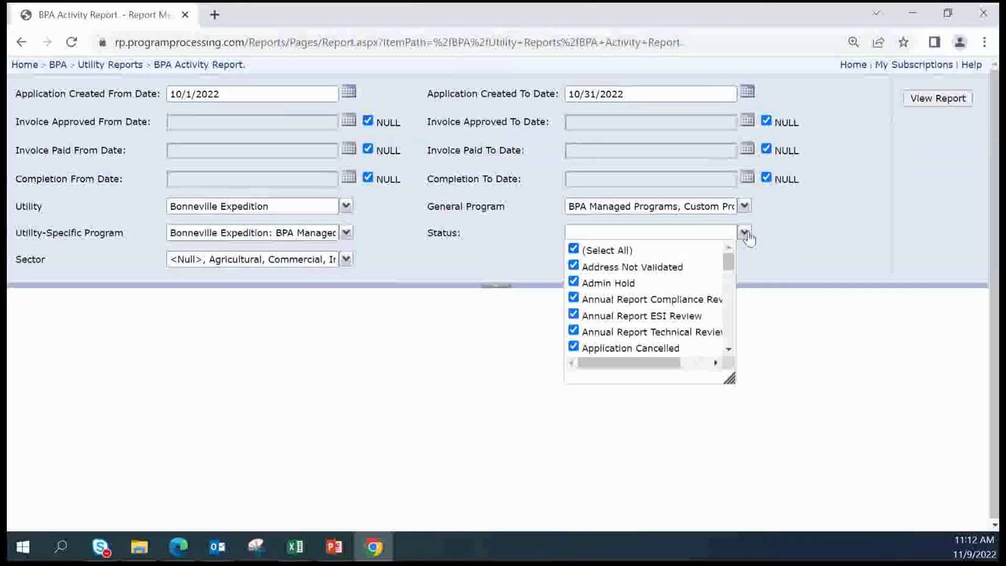
pyautogui.click(779, 241)
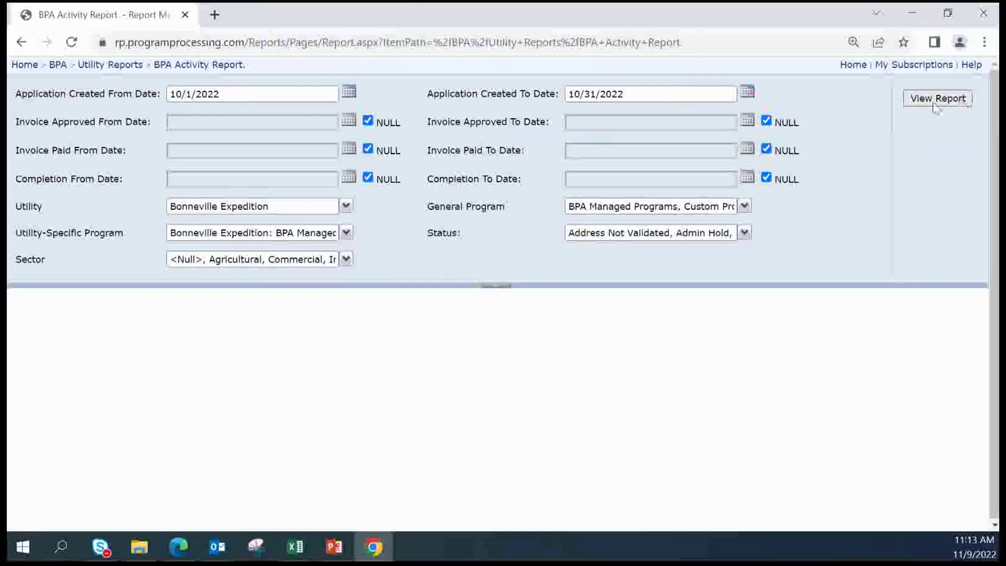
# Generate the October 2022 Bonneville Expedition activity report and jump to its Project section
pyautogui.click(912, 103)
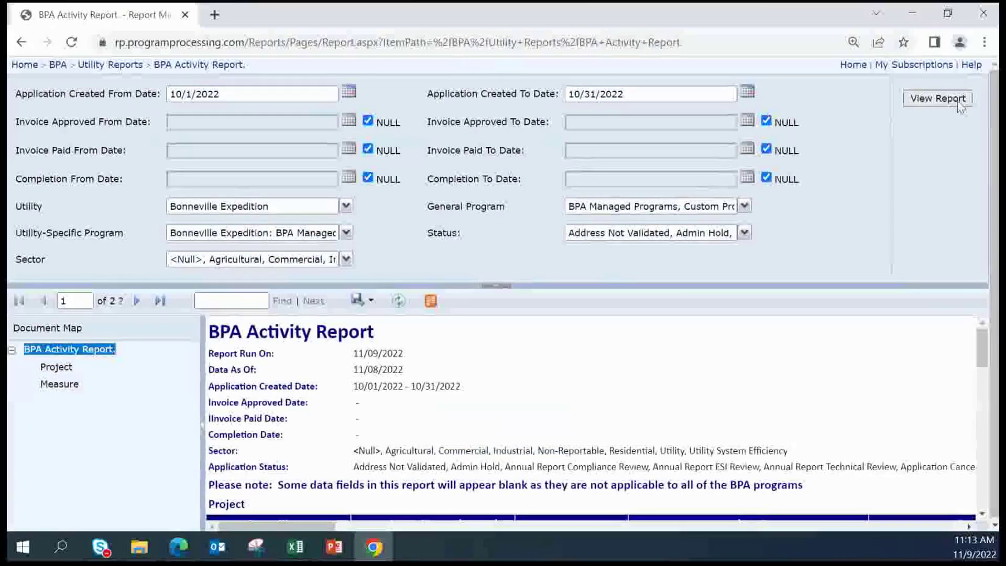
pyautogui.scroll(-2, 578, 399)
pyautogui.scroll(2, 579, 399)
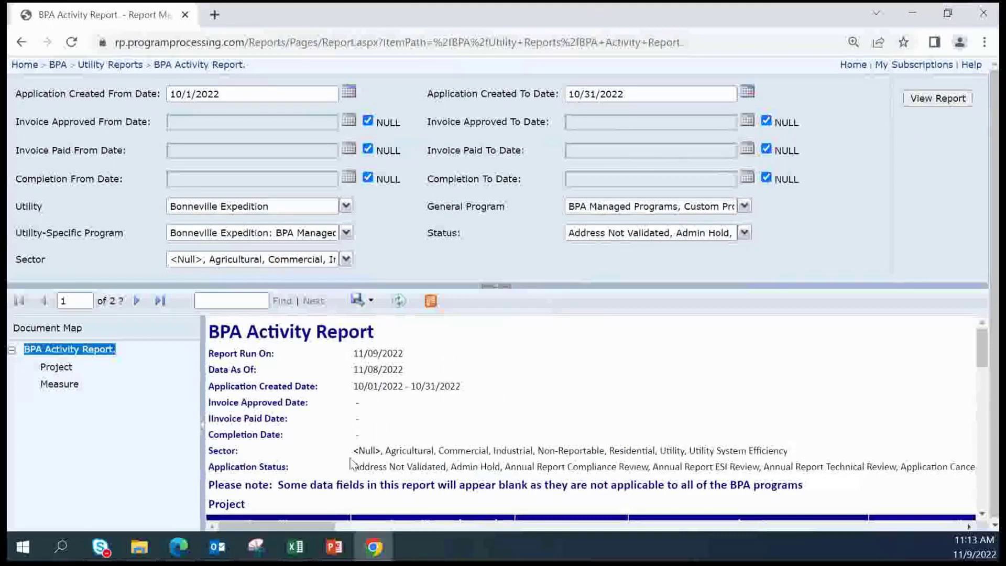
pyautogui.scroll(-1, 352, 473)
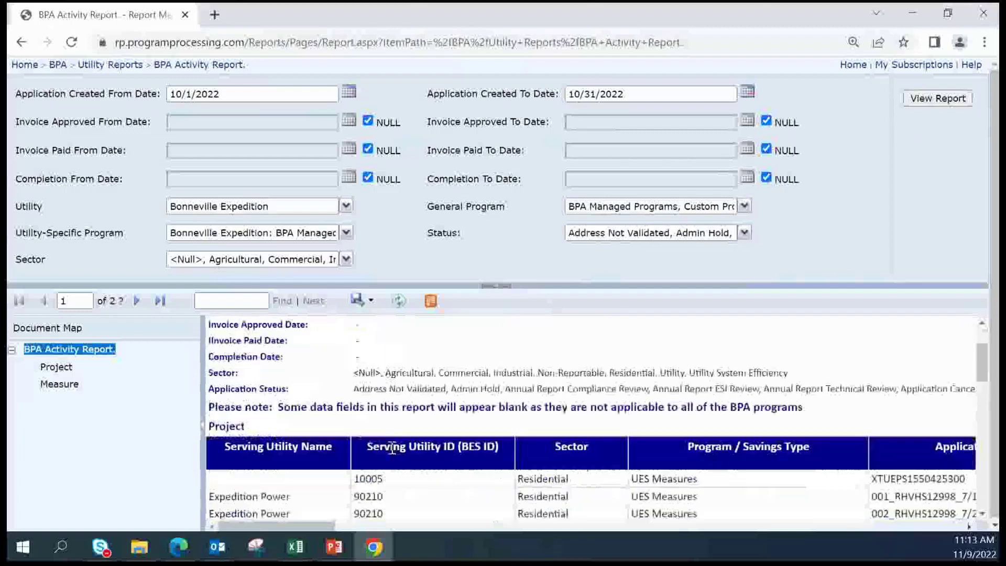
pyautogui.click(55, 368)
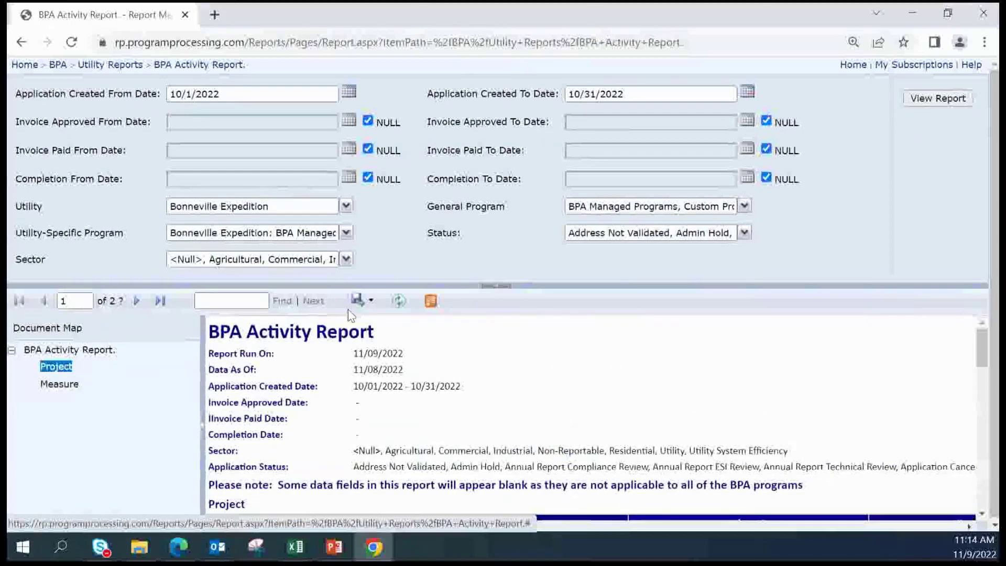
# Export the report to Excel and open the downloaded BPA Activity Report (13).xlsx
pyautogui.click(372, 303)
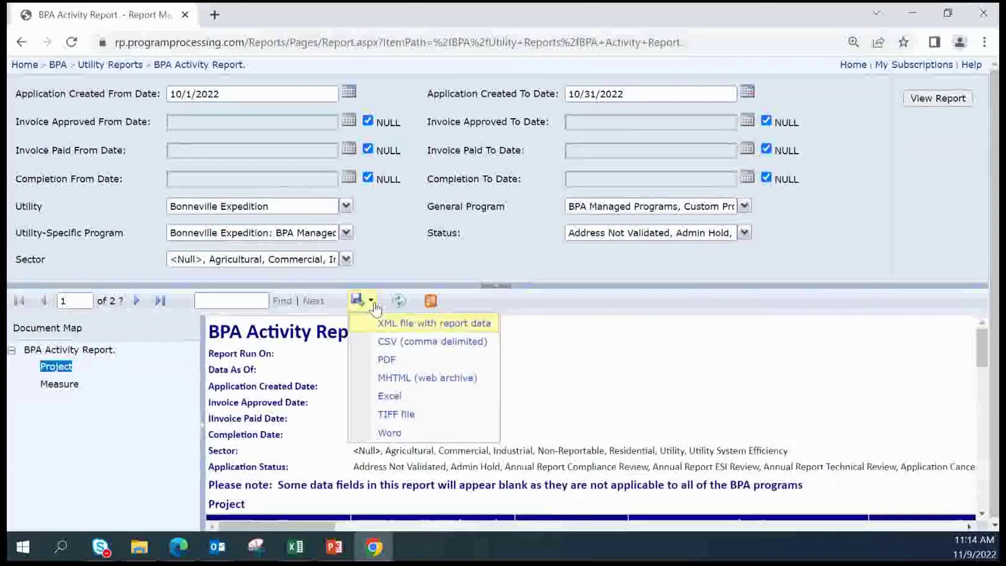
pyautogui.click(400, 398)
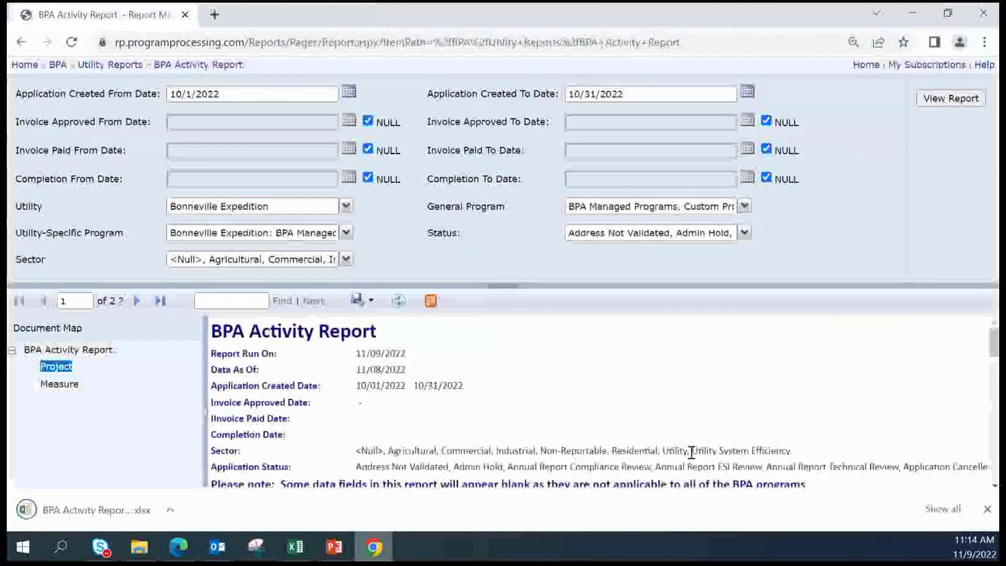
pyautogui.click(36, 519)
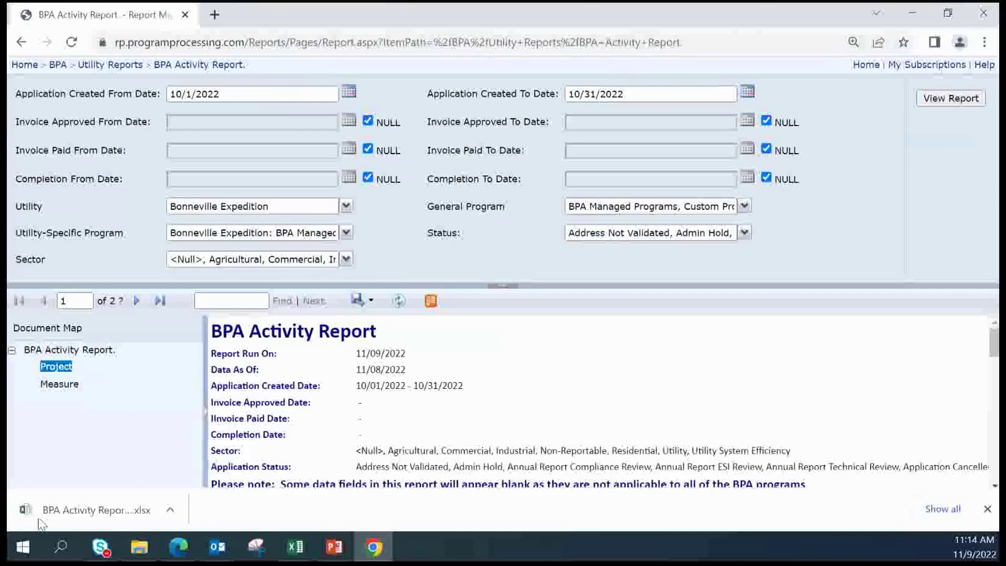
# Close every Excel window, including the BEETS UES Upload Template, answering the save prompt
pyautogui.click(59, 516)
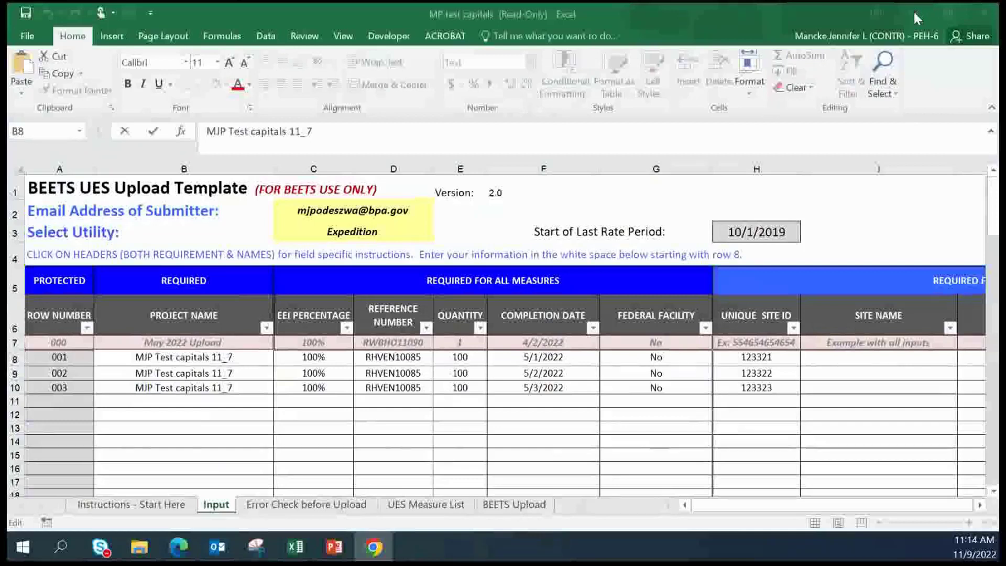
pyautogui.moveTo(292, 559)
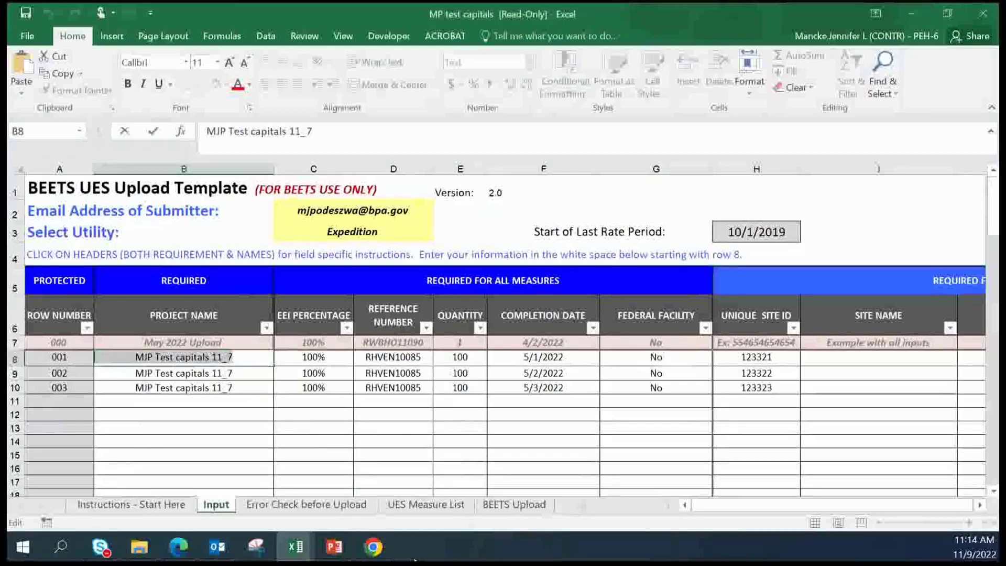
pyautogui.click(386, 555)
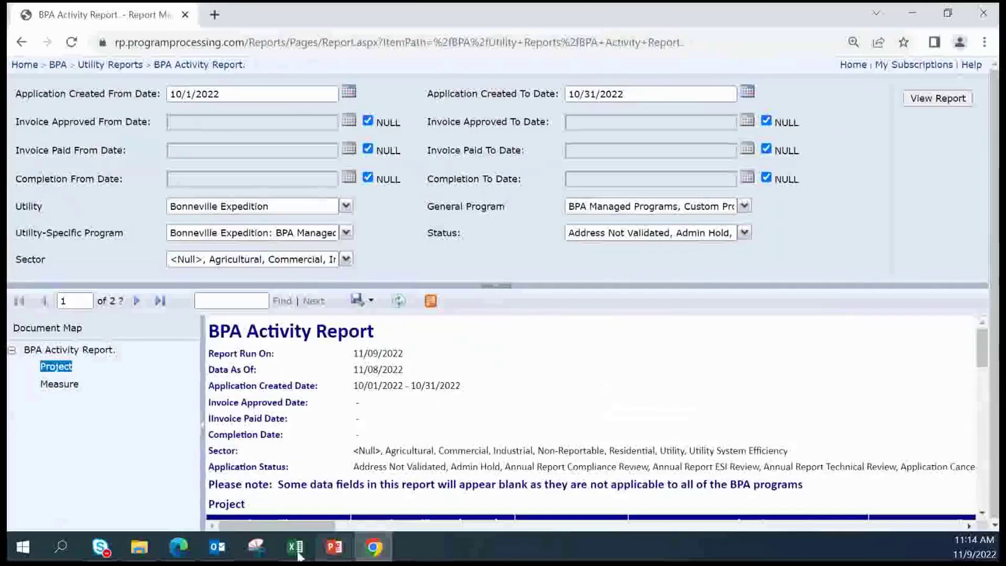
pyautogui.rightClick(297, 550)
pyautogui.click(281, 515)
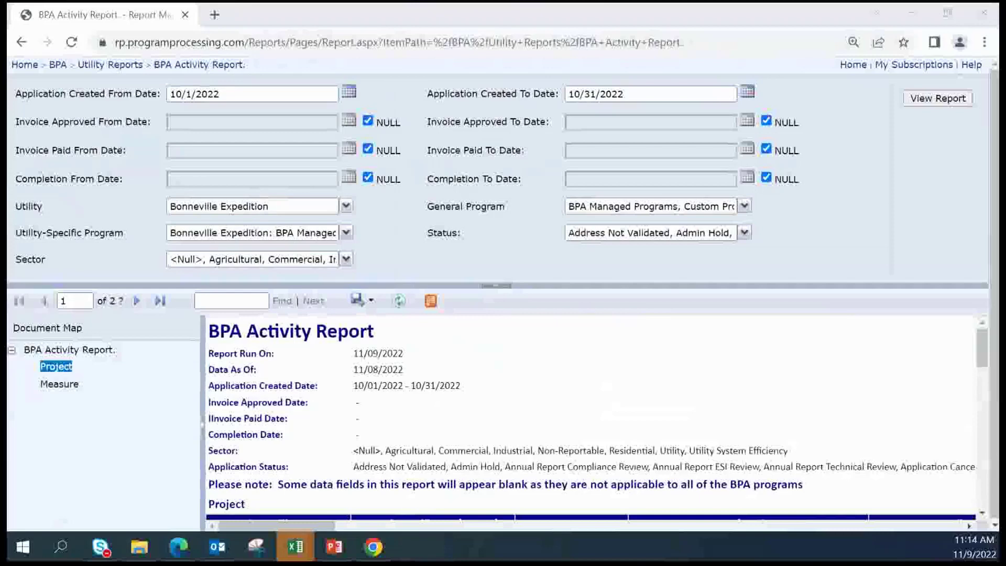
pyautogui.click(296, 546)
pyautogui.click(444, 306)
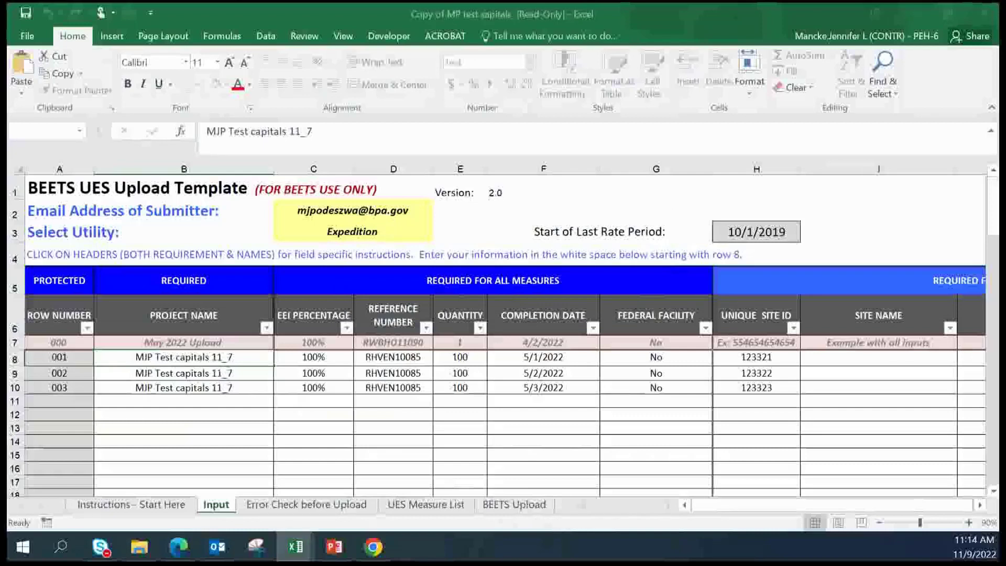
pyautogui.click(984, 13)
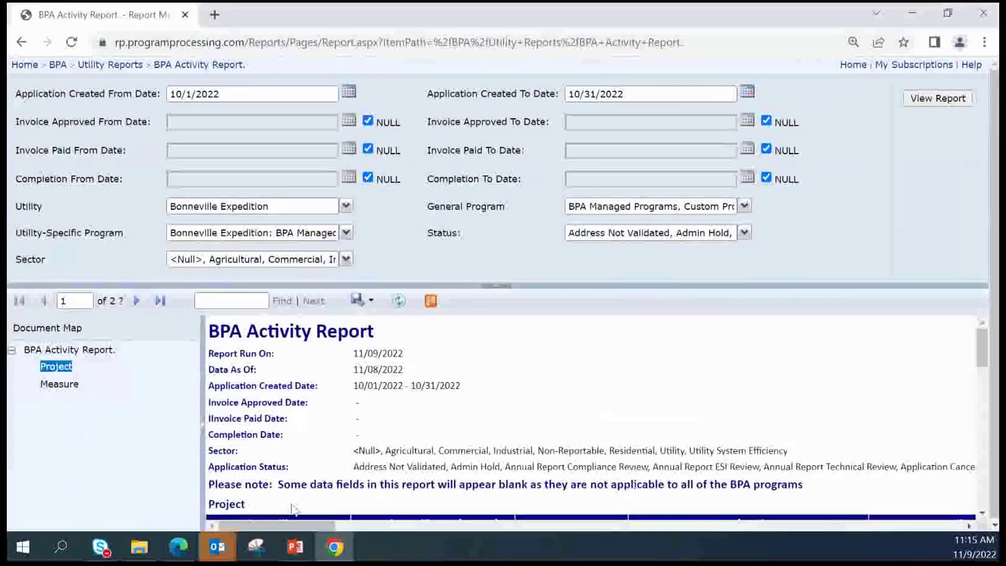
# Export the report to Excel again and open BPA Activity Report (14).xlsx
pyautogui.click(359, 299)
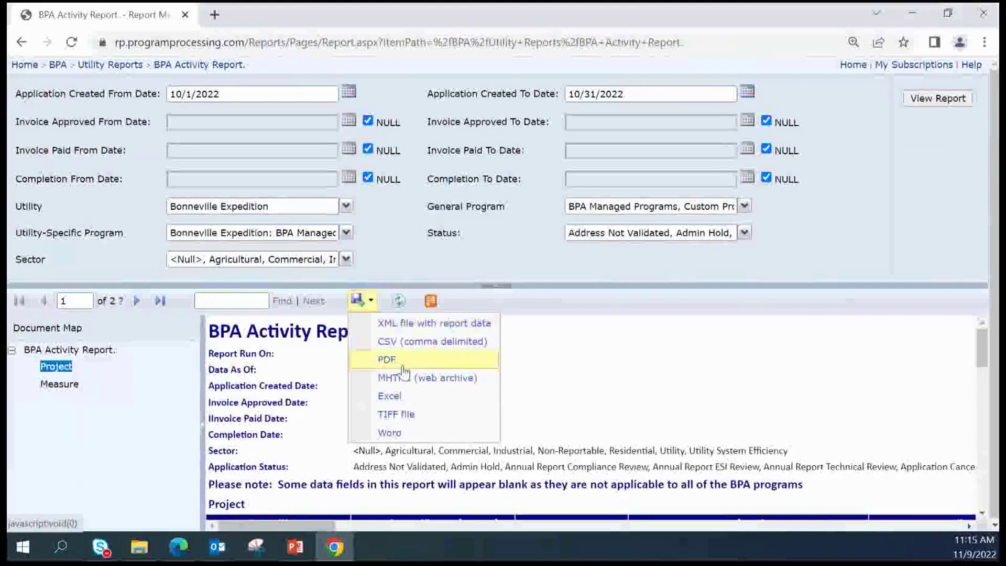
pyautogui.click(392, 401)
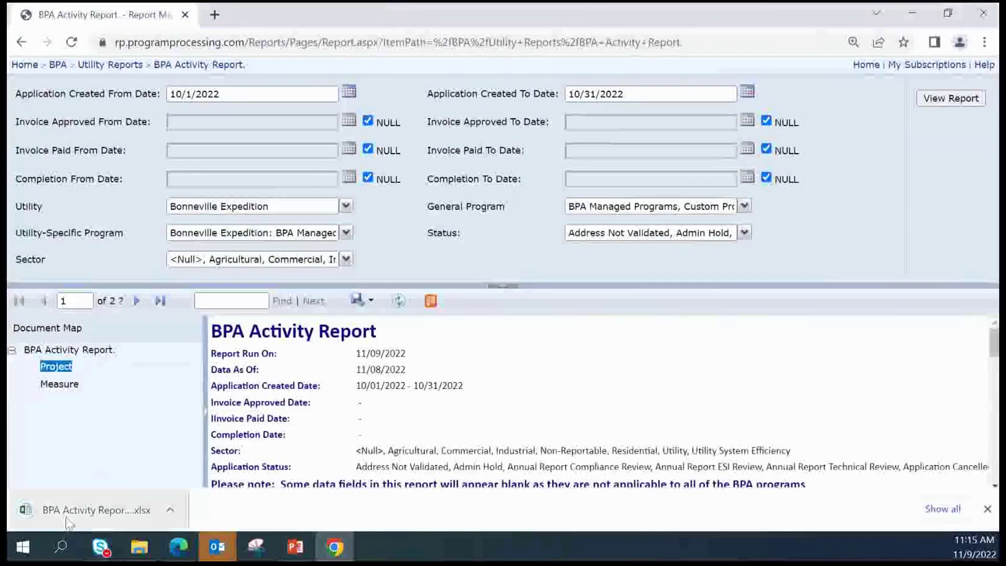
pyautogui.click(67, 517)
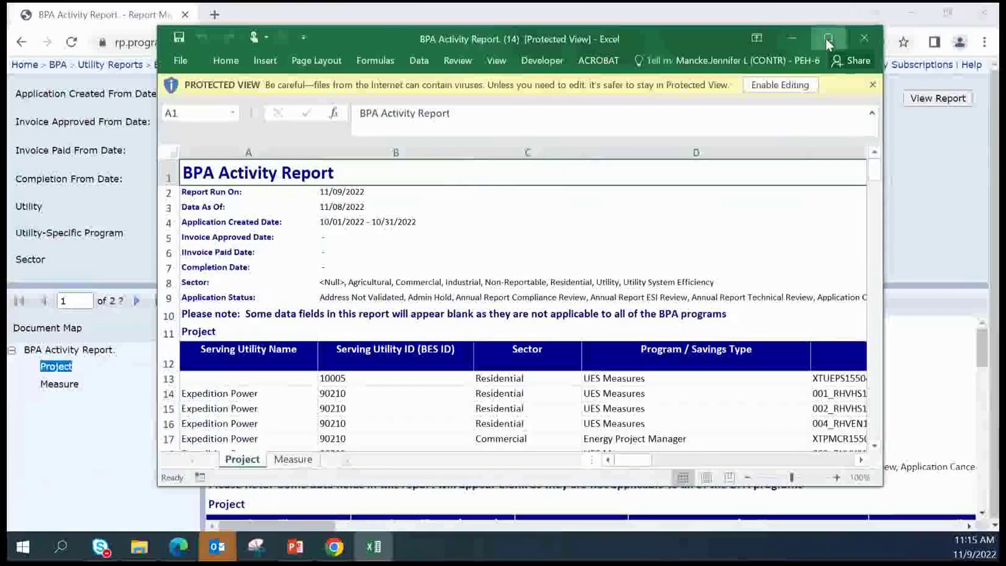
# Maximize Excel, review the Project sheet rows and columns, then view the Measure sheet
pyautogui.click(827, 37)
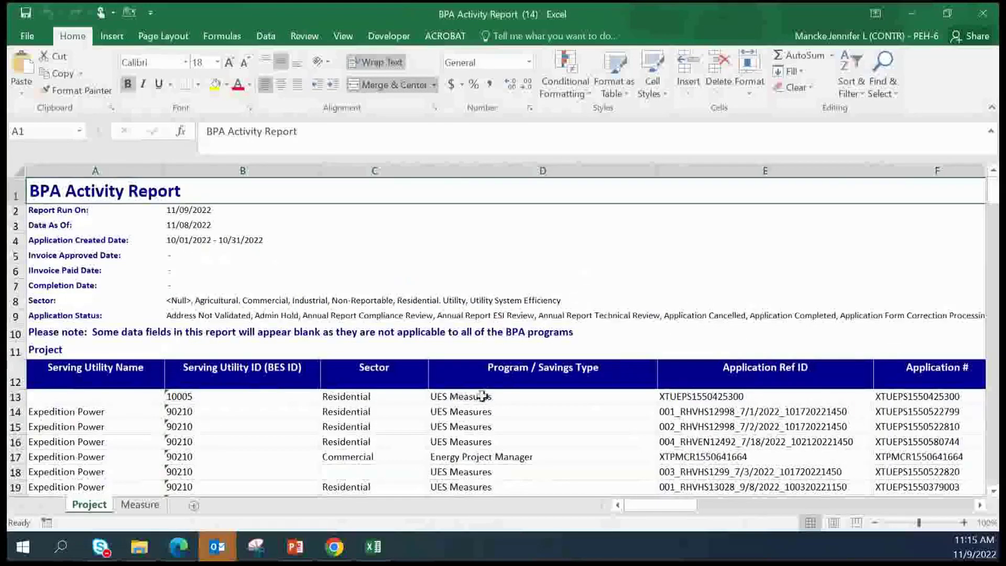
pyautogui.scroll(-4, 552, 415)
pyautogui.scroll(-5, 553, 415)
pyautogui.scroll(3, 553, 415)
pyautogui.scroll(6, 554, 416)
pyautogui.scroll(-1, 578, 428)
pyautogui.moveTo(667, 516)
pyautogui.mouseDown()
pyautogui.moveTo(719, 499)
pyautogui.moveTo(949, 492)
pyautogui.moveTo(881, 507)
pyautogui.moveTo(662, 507)
pyautogui.mouseUp()
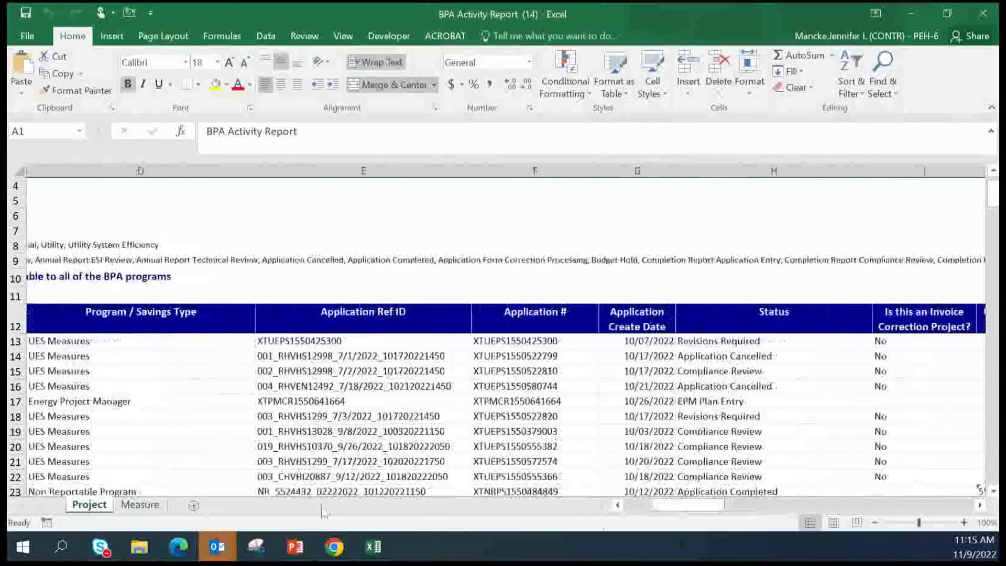
pyautogui.click(139, 505)
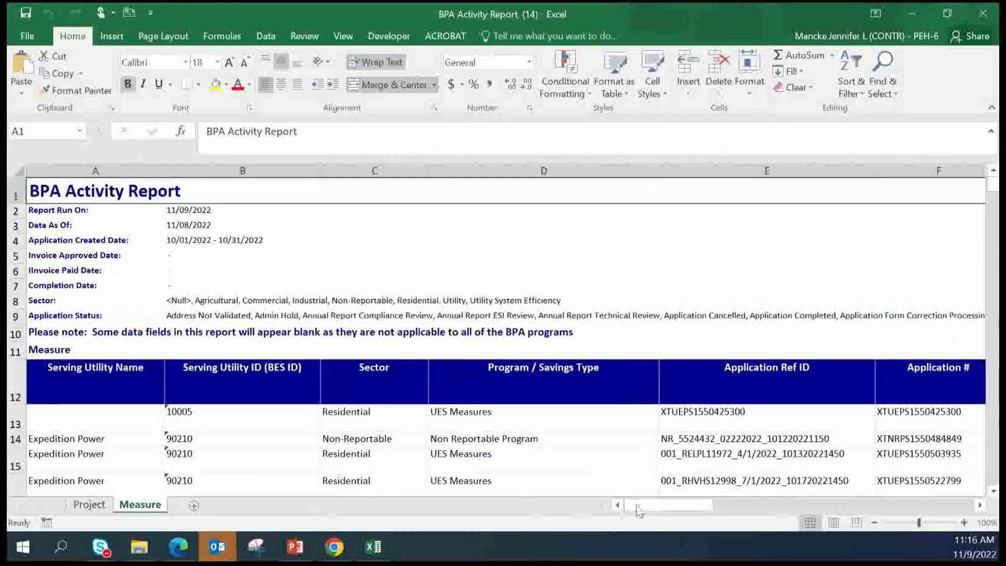
# Scroll across the Measure sheet's columns, then move to the Project sheet and scan across its columns
pyautogui.scroll(-1, 646, 467)
pyautogui.scroll(-1, 648, 469)
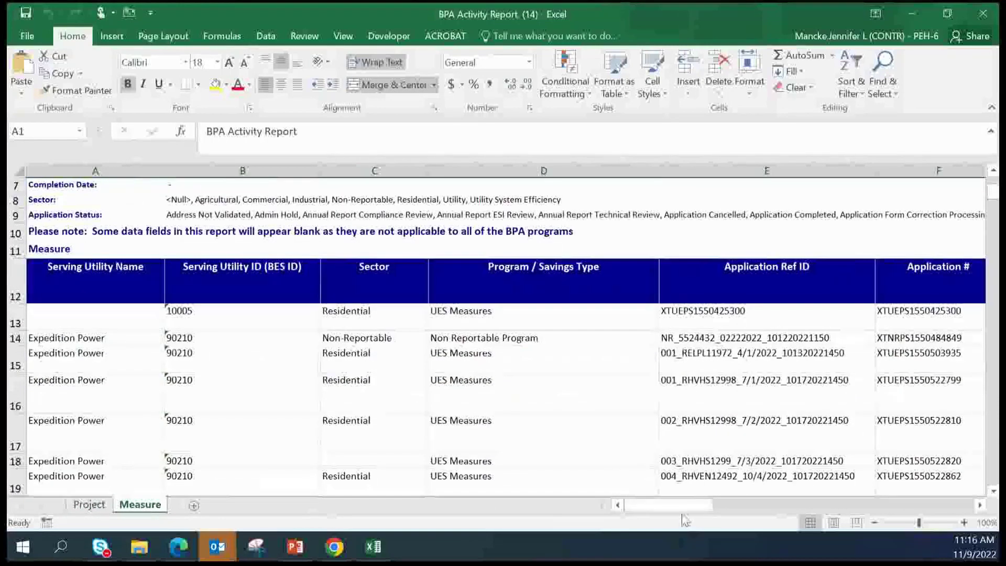
pyautogui.moveTo(684, 512); pyautogui.dragTo(738, 509)
pyautogui.moveTo(749, 508); pyautogui.dragTo(649, 530)
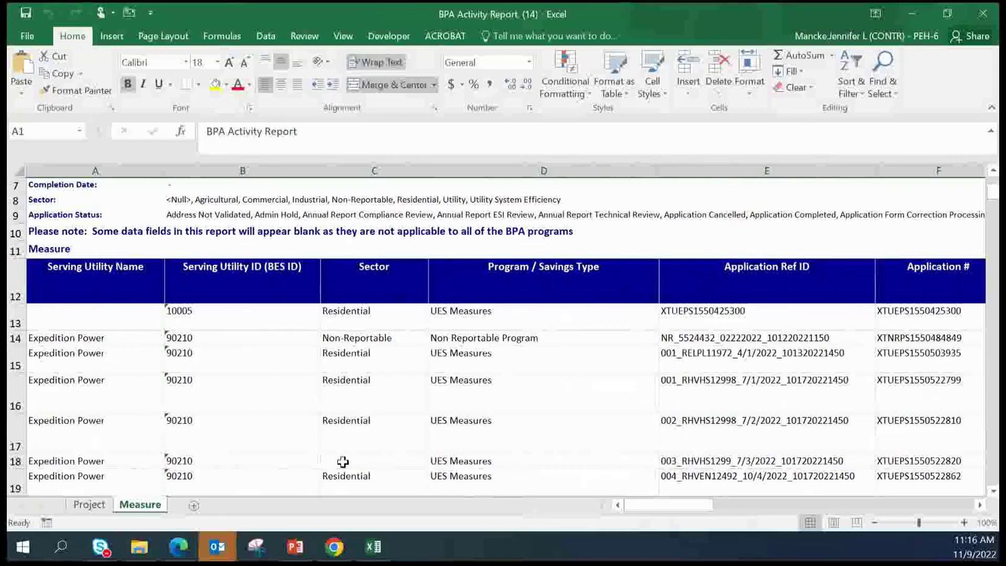
pyautogui.click(89, 505)
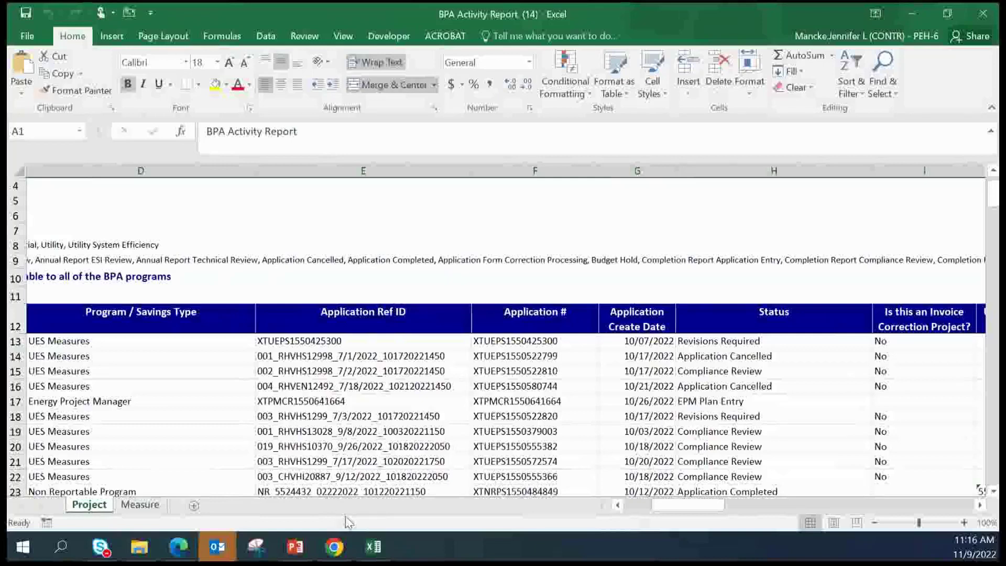
pyautogui.moveTo(681, 512); pyautogui.dragTo(645, 513)
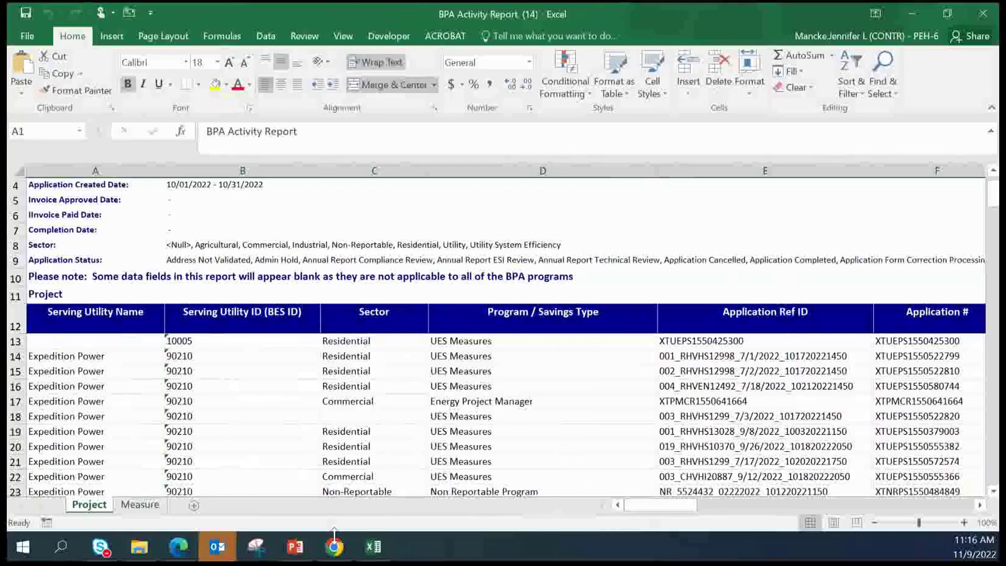
pyautogui.moveTo(335, 548)
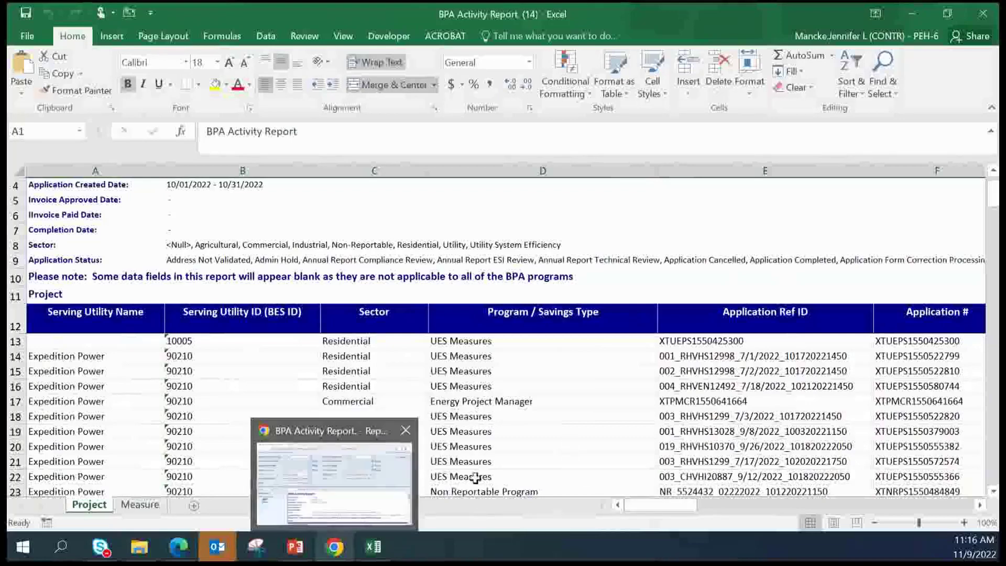
# Return to the browser, go back to Utility Reports, and open the BPA UES Utility Grouper Report
pyautogui.click(337, 550)
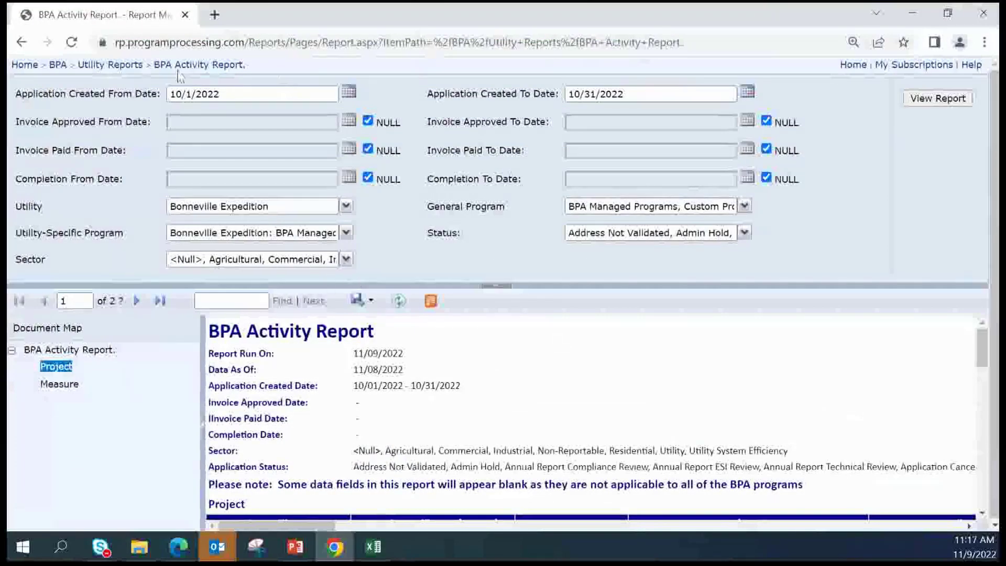
pyautogui.click(119, 65)
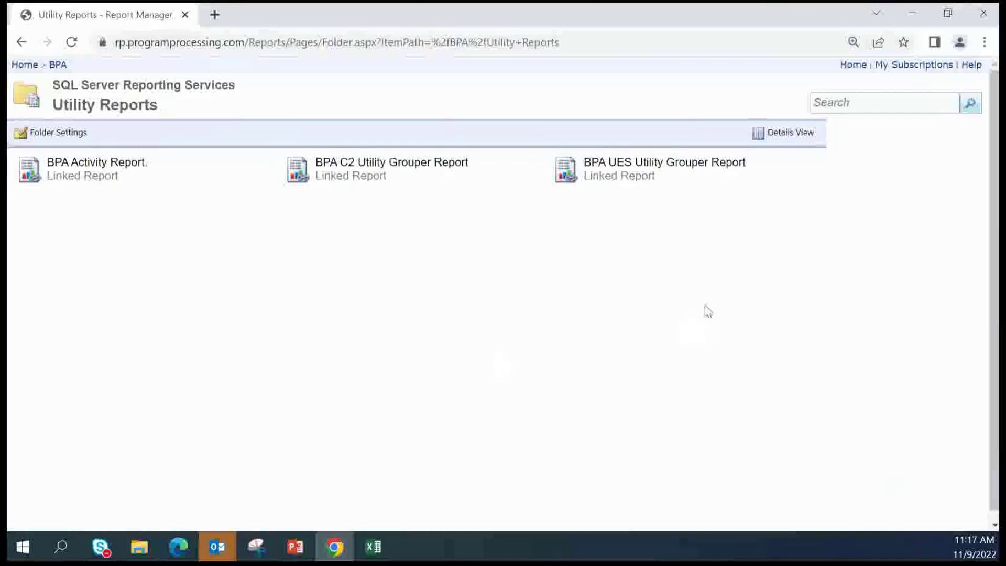
pyautogui.moveTo(642, 184)
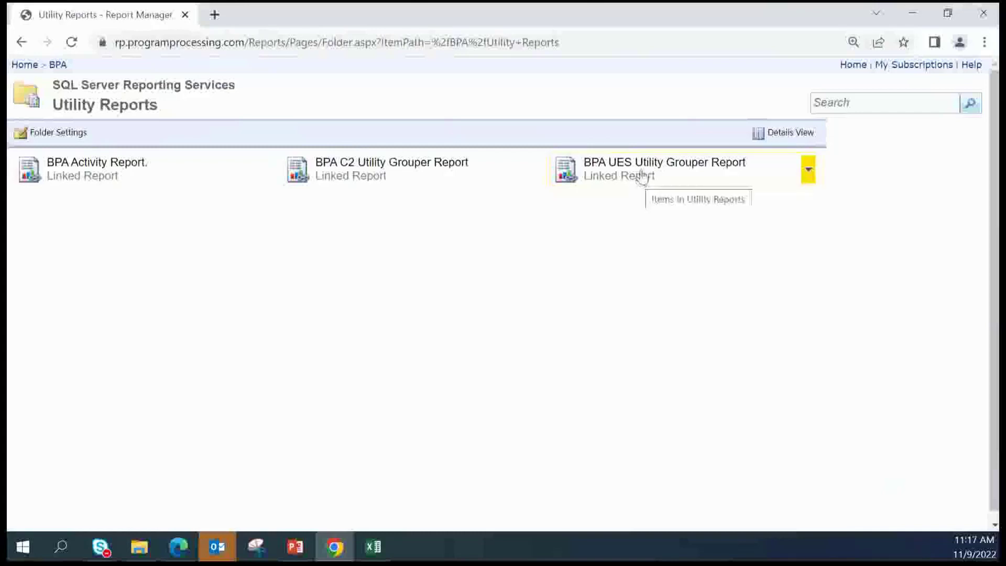
pyautogui.click(644, 169)
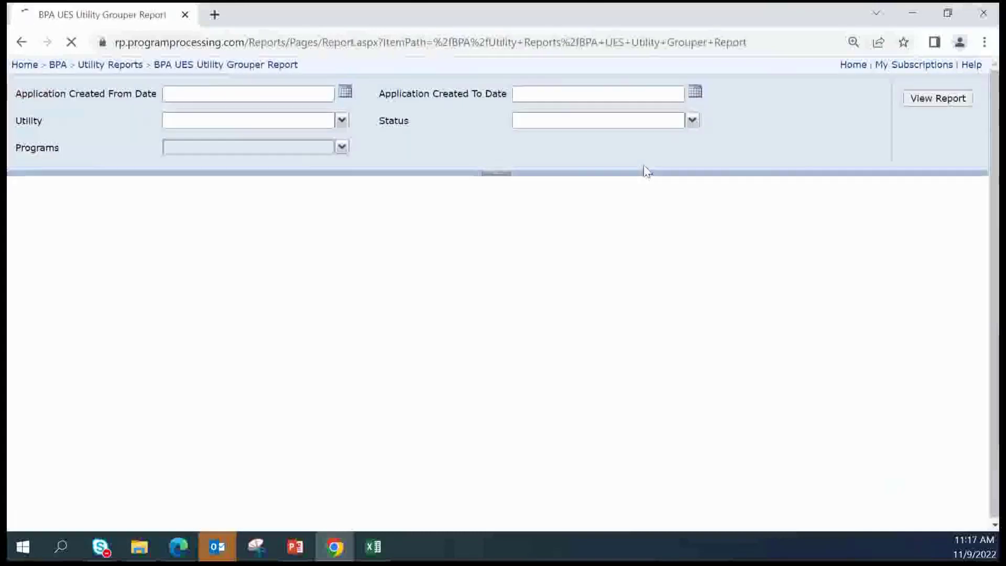
# Set both the start and end dates to 11/8/2022
pyautogui.click(344, 94)
pyautogui.click(222, 166)
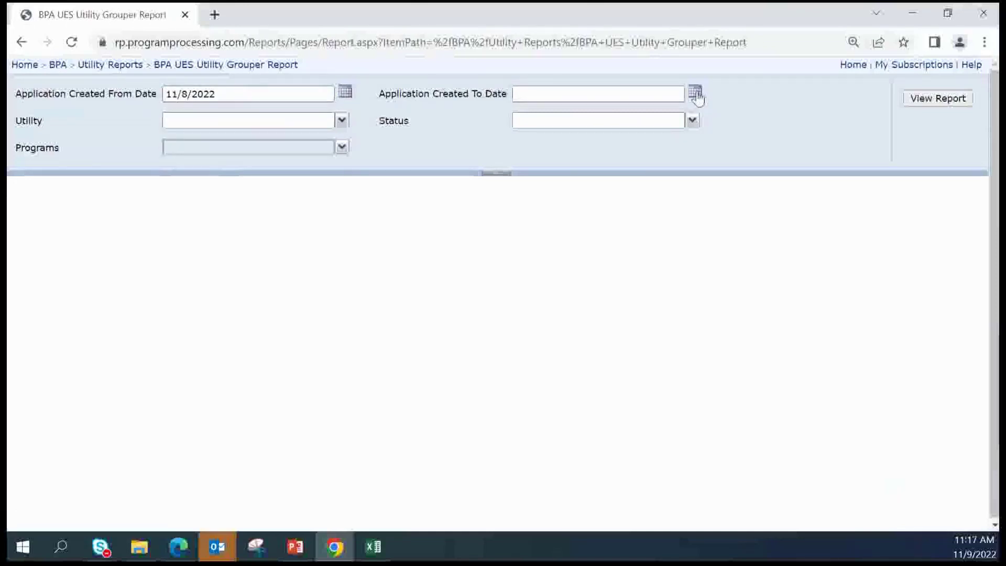
pyautogui.click(696, 94)
pyautogui.click(573, 165)
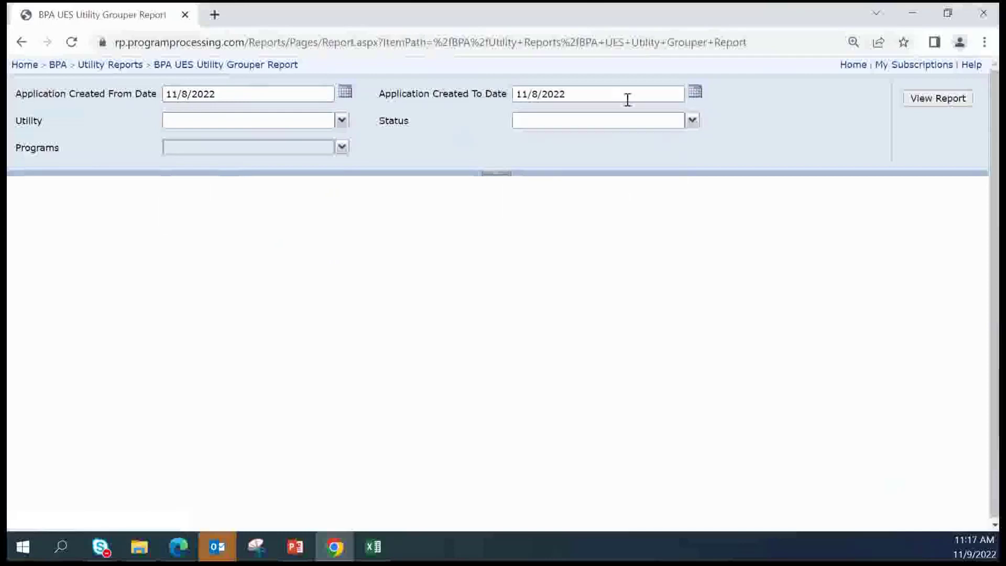
# Choose Bonneville Expedition as the utility and include all statuses (Compliance Review, Revisions Required)
pyautogui.click(341, 122)
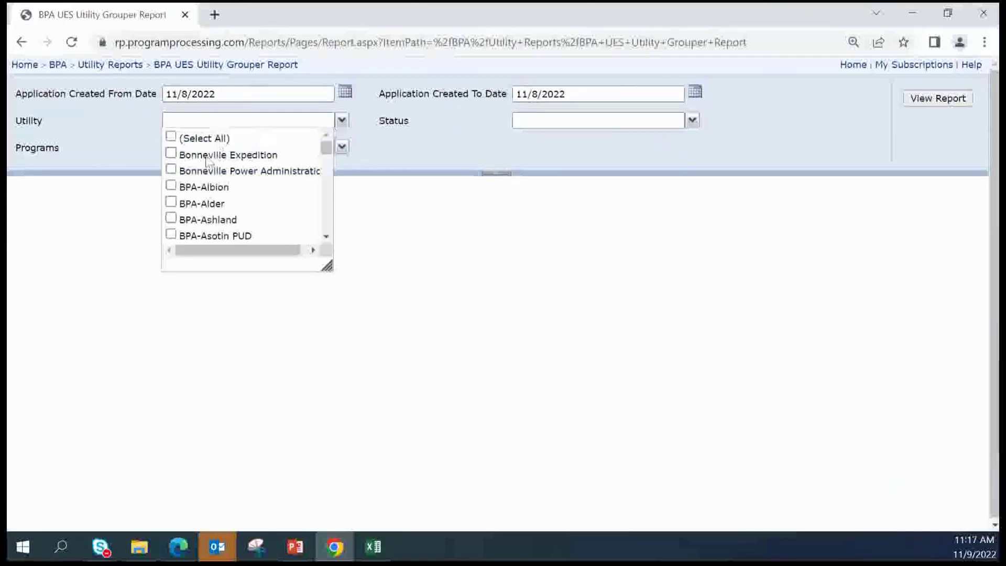
pyautogui.click(171, 153)
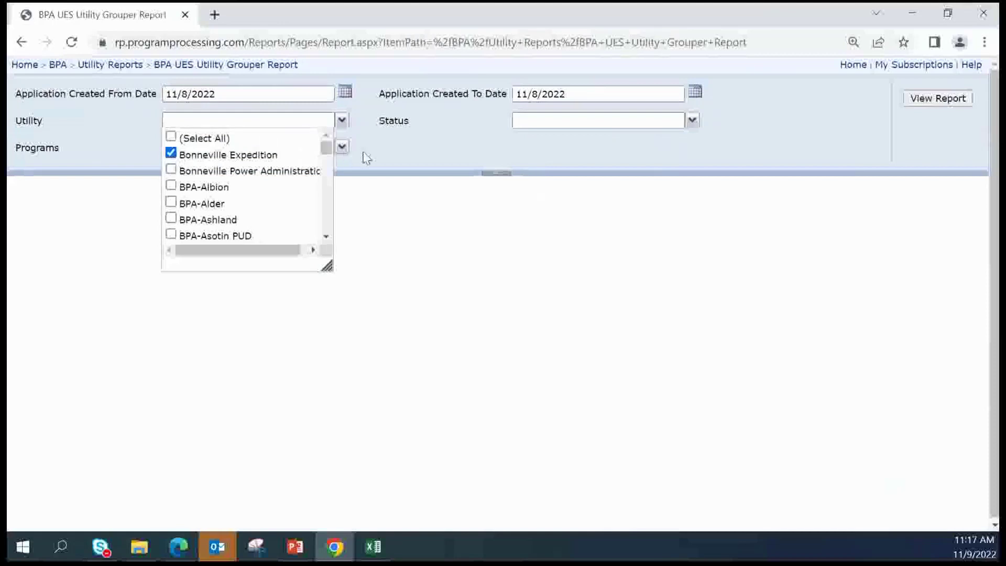
pyautogui.click(444, 146)
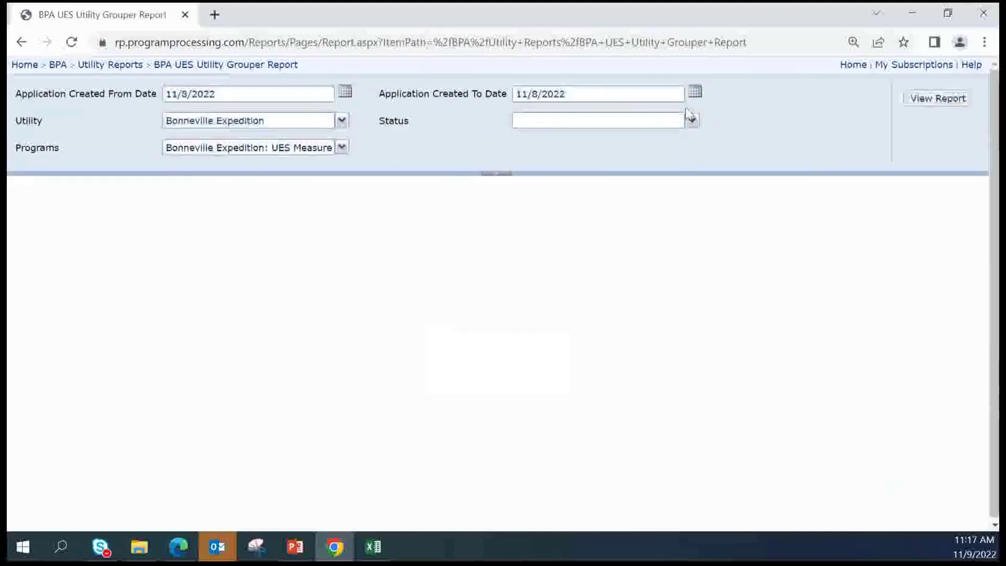
pyautogui.click(693, 121)
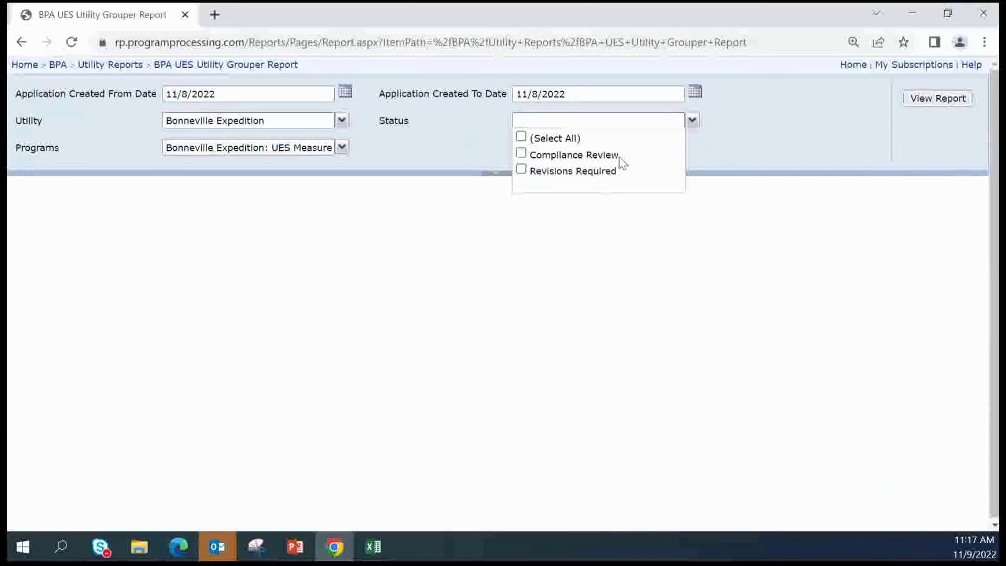
pyautogui.click(521, 137)
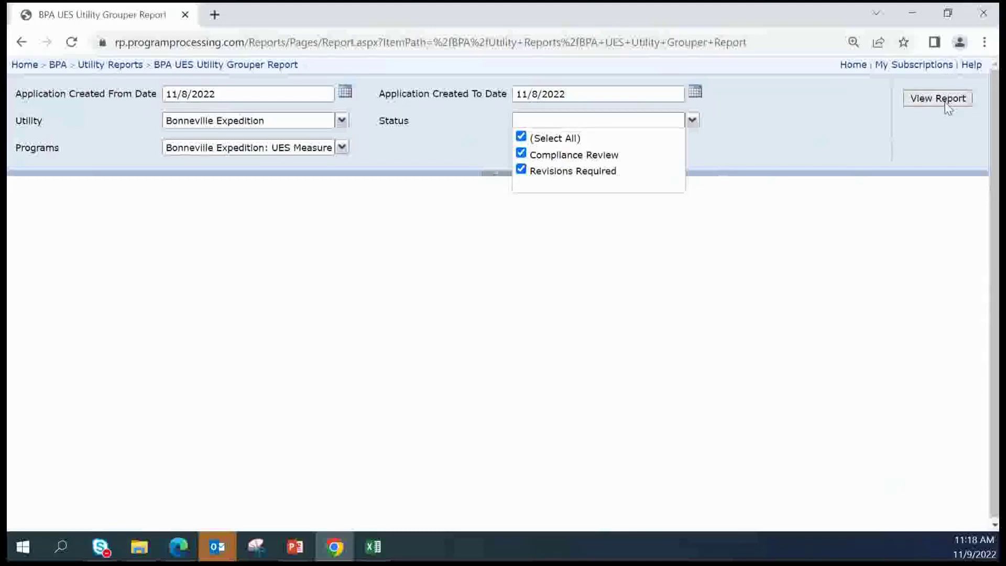
pyautogui.click(692, 120)
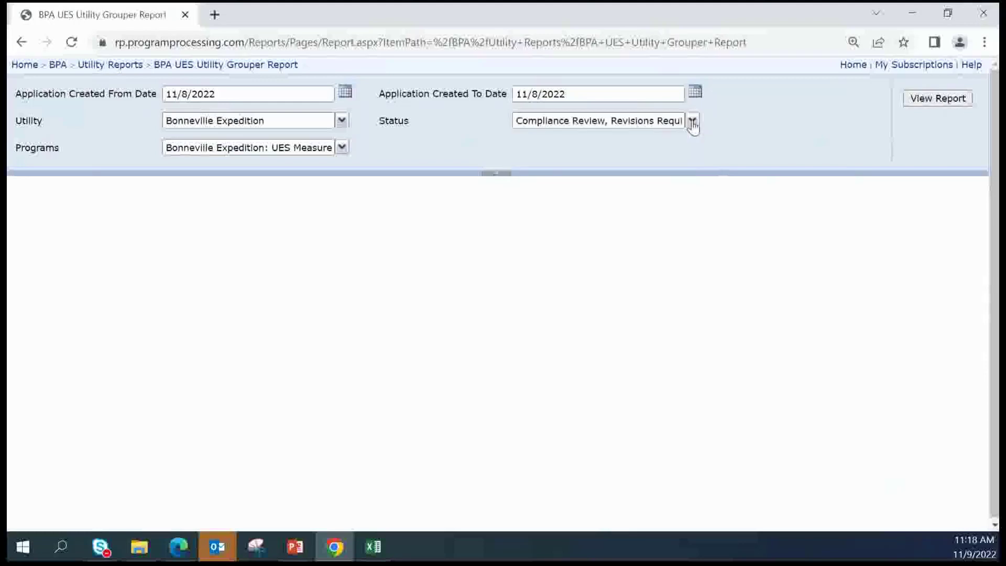
# Run the report and scroll through the Mitsubishi MP-2117–MP-2120 and MP-2099 result rows
pyautogui.click(934, 103)
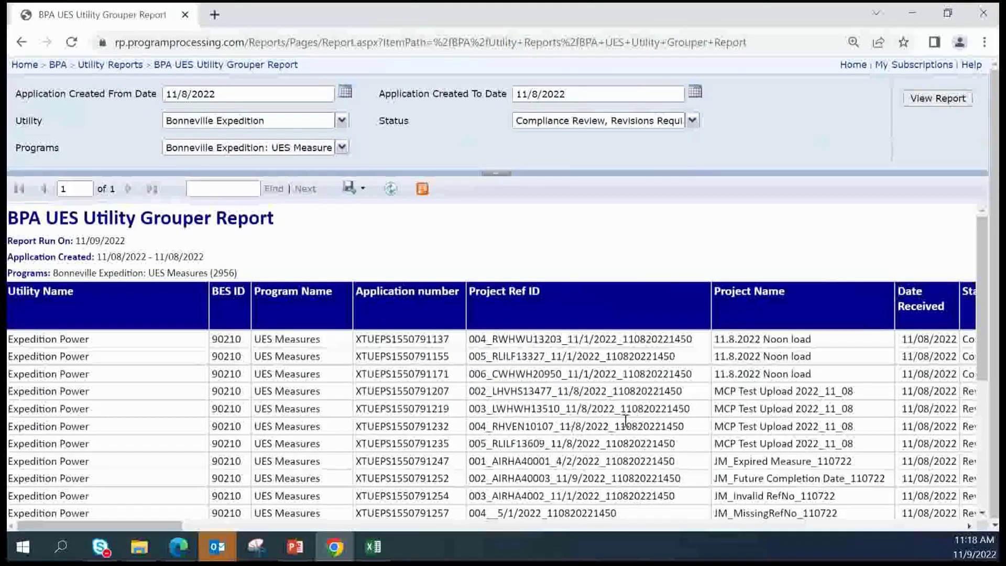
pyautogui.scroll(-3, 625, 421)
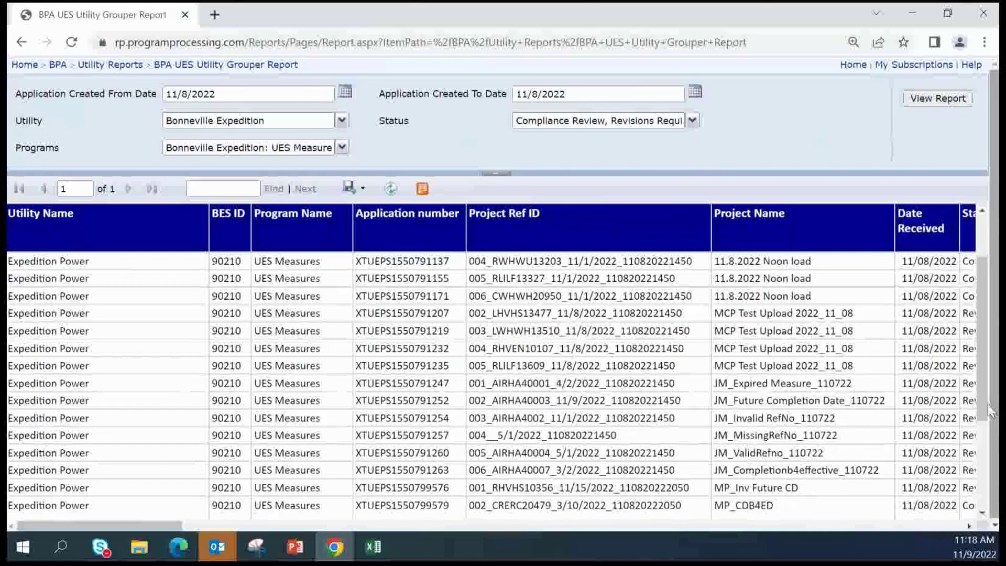
pyautogui.moveTo(990, 410); pyautogui.dragTo(991, 356)
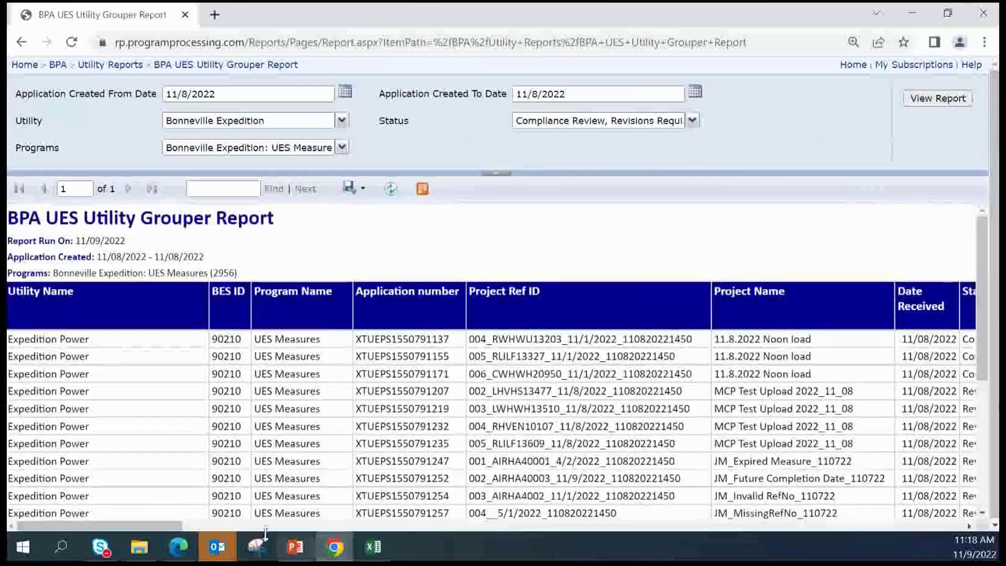
pyautogui.moveTo(161, 524); pyautogui.dragTo(249, 523)
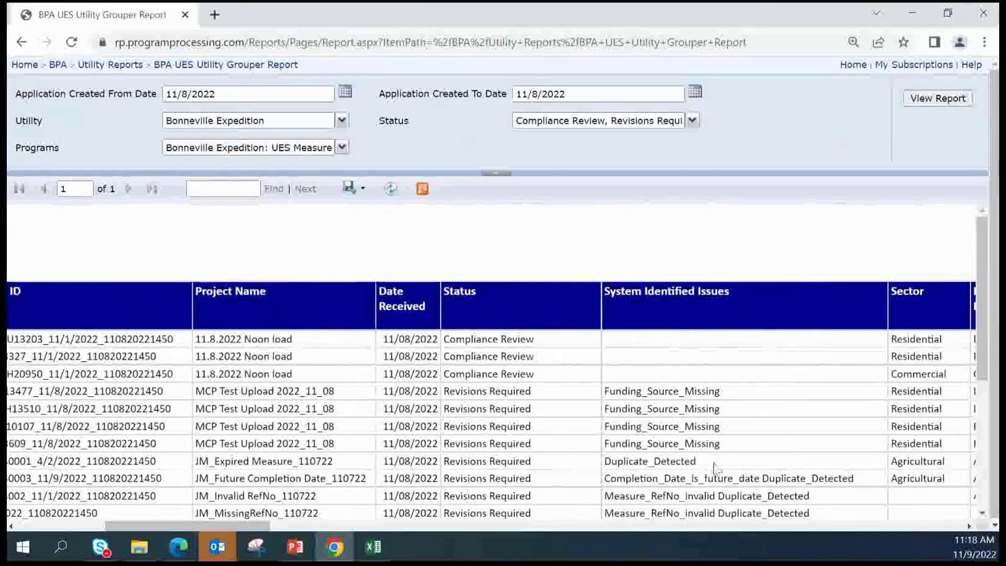
pyautogui.scroll(-2, 702, 445)
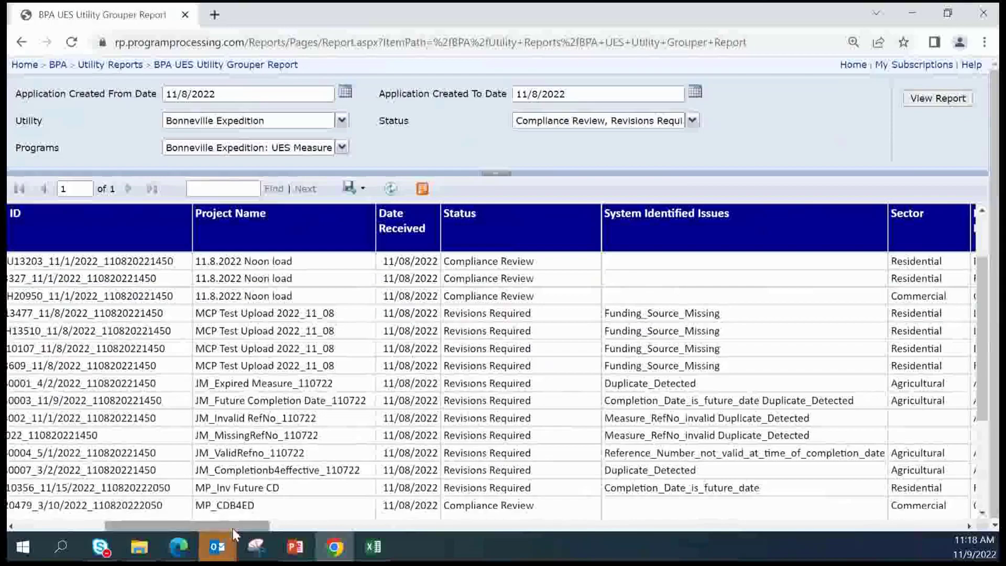
pyautogui.moveTo(234, 527); pyautogui.dragTo(256, 523)
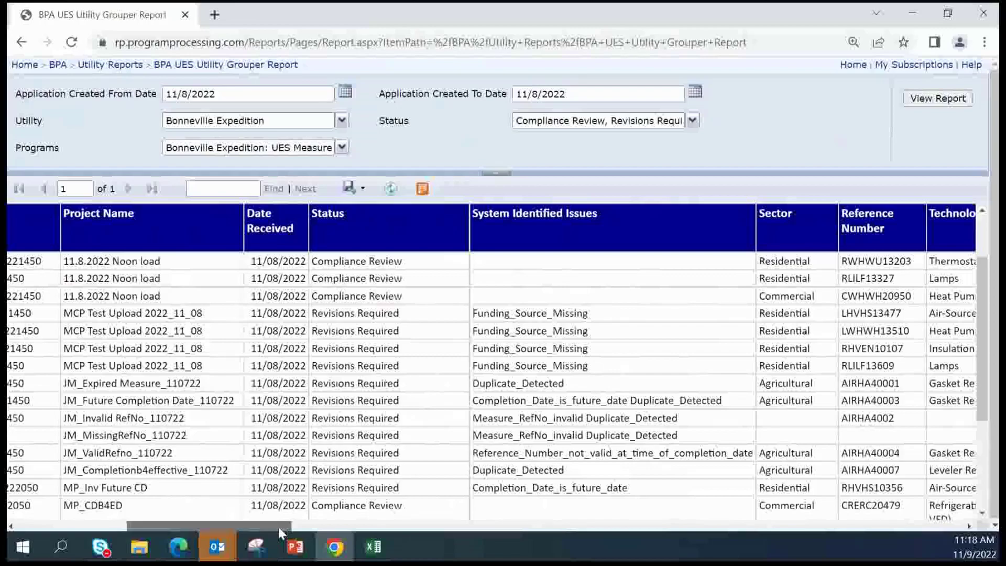
# Scroll across the remaining report columns, then bring up the export format choices
pyautogui.moveTo(278, 526); pyautogui.dragTo(902, 565)
pyautogui.moveTo(842, 526); pyautogui.dragTo(880, 526)
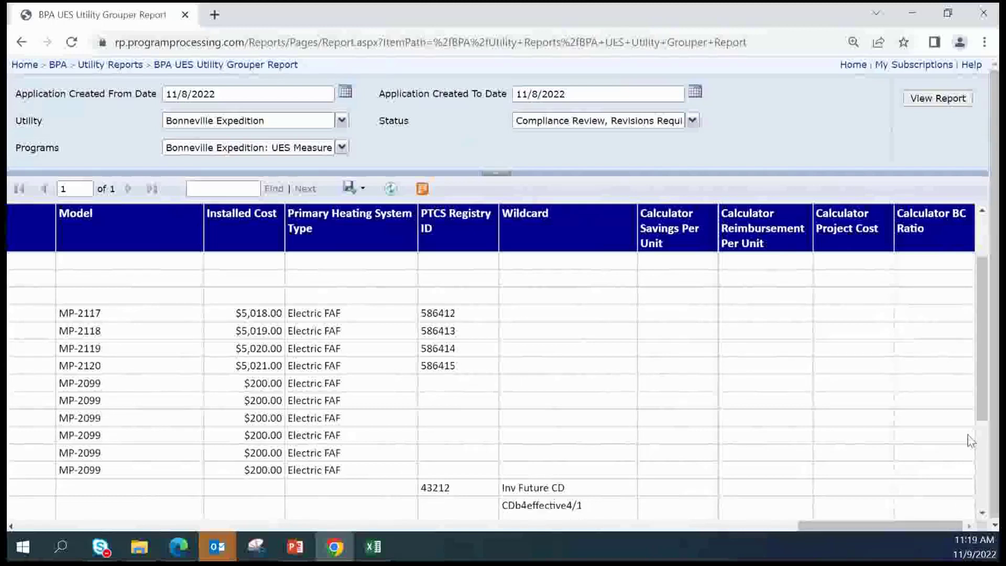
pyautogui.moveTo(979, 332); pyautogui.dragTo(976, 263)
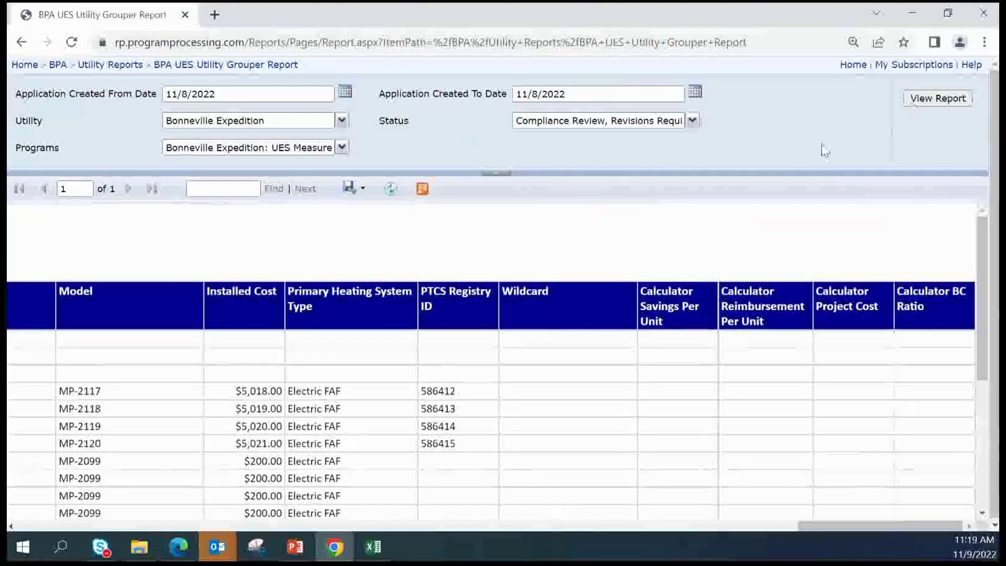
pyautogui.click(365, 193)
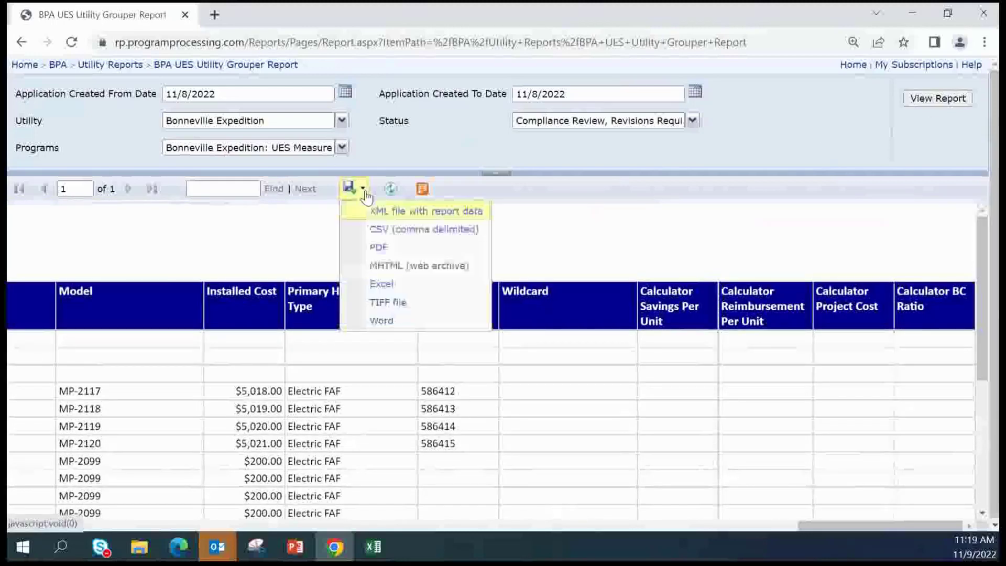